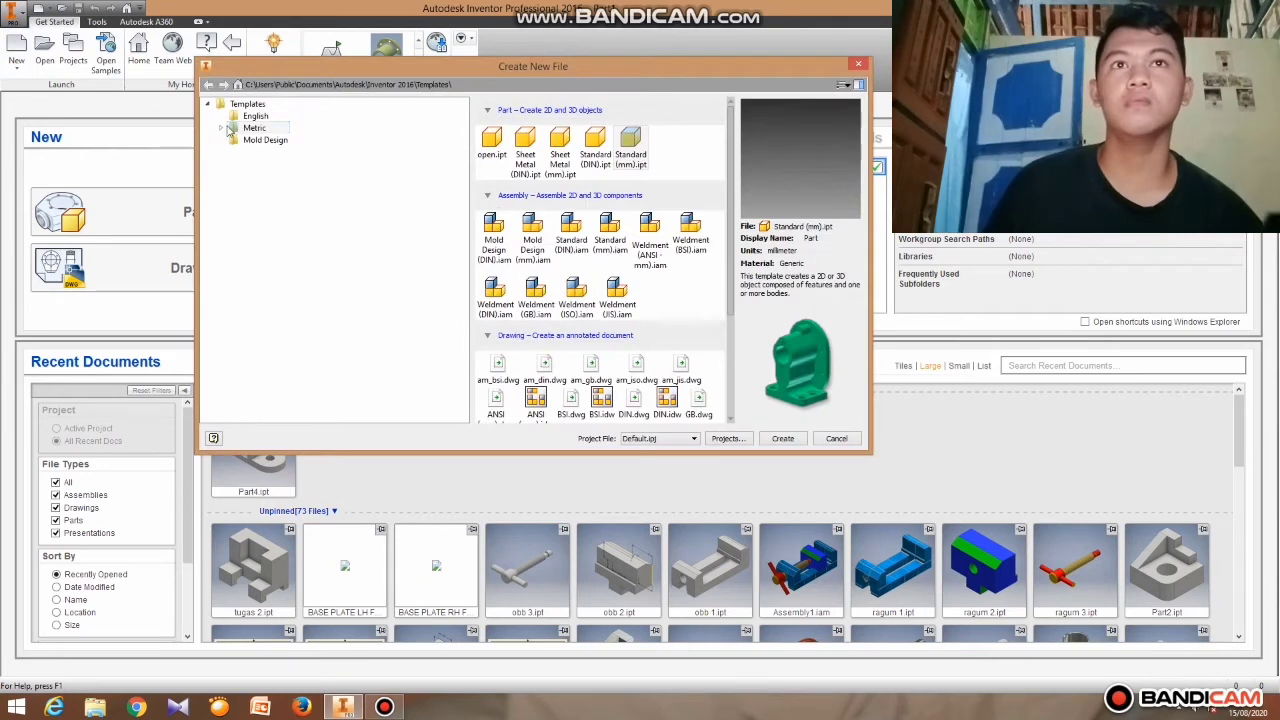
Create a new part from the metric Standard (mm).ipt template and start a 2D sketch on the XZ plane.
left_click(232, 129)
left_click(621, 159)
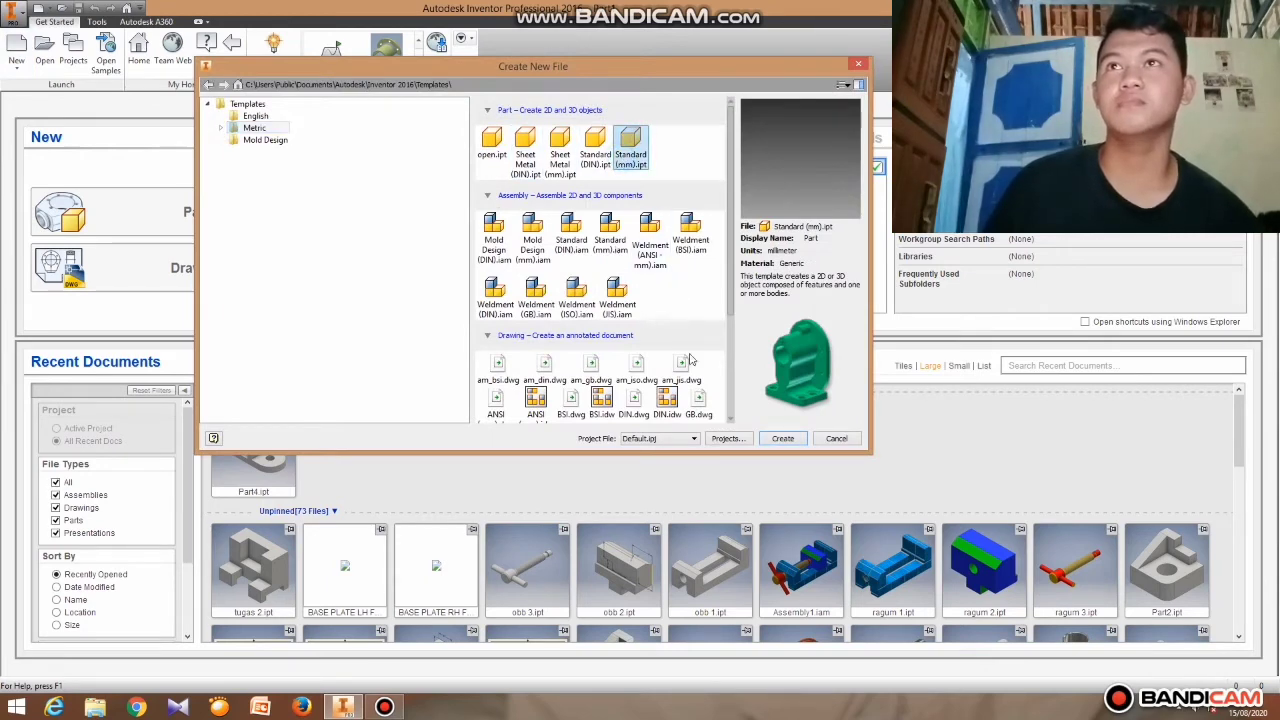
left_click(782, 438)
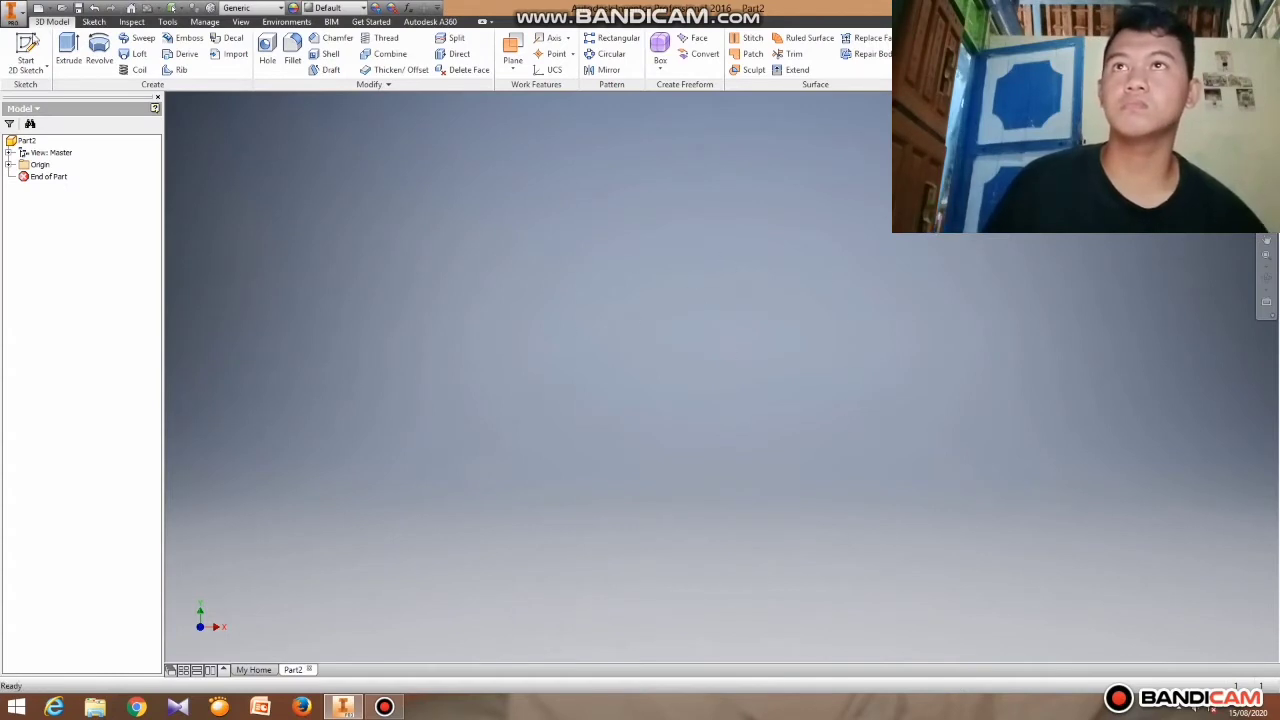
left_click(26, 52)
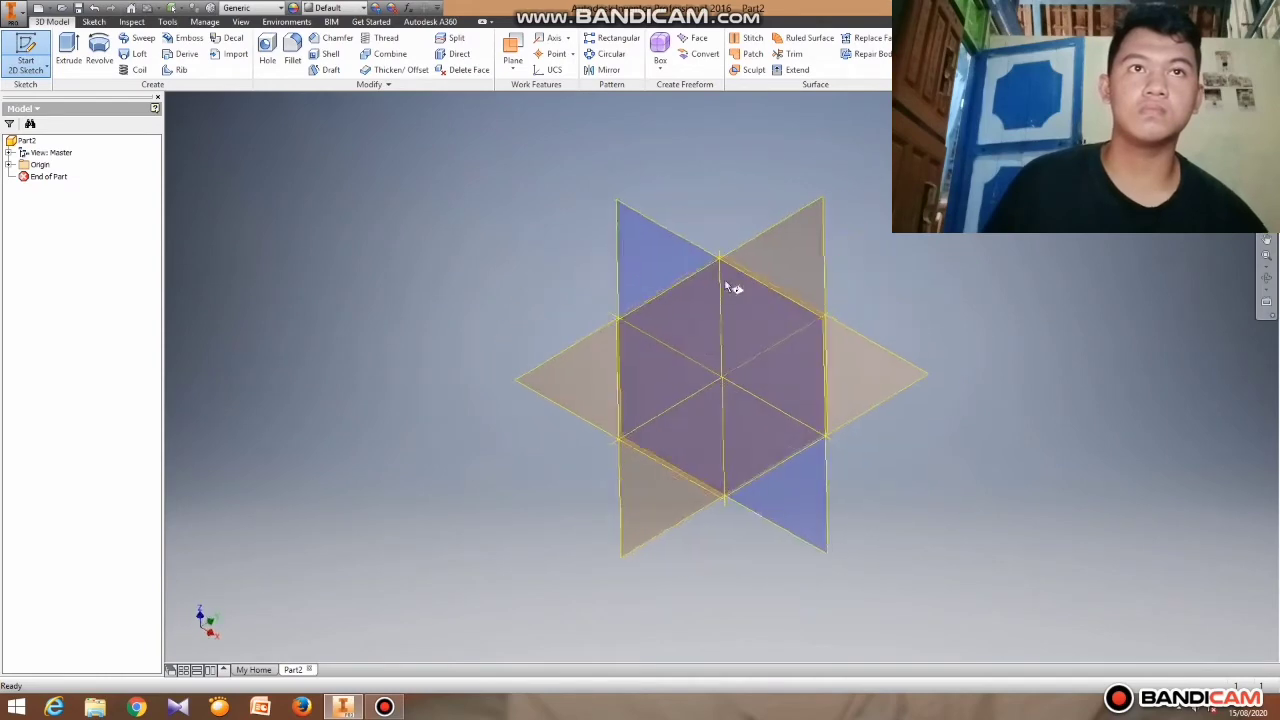
left_click(634, 251)
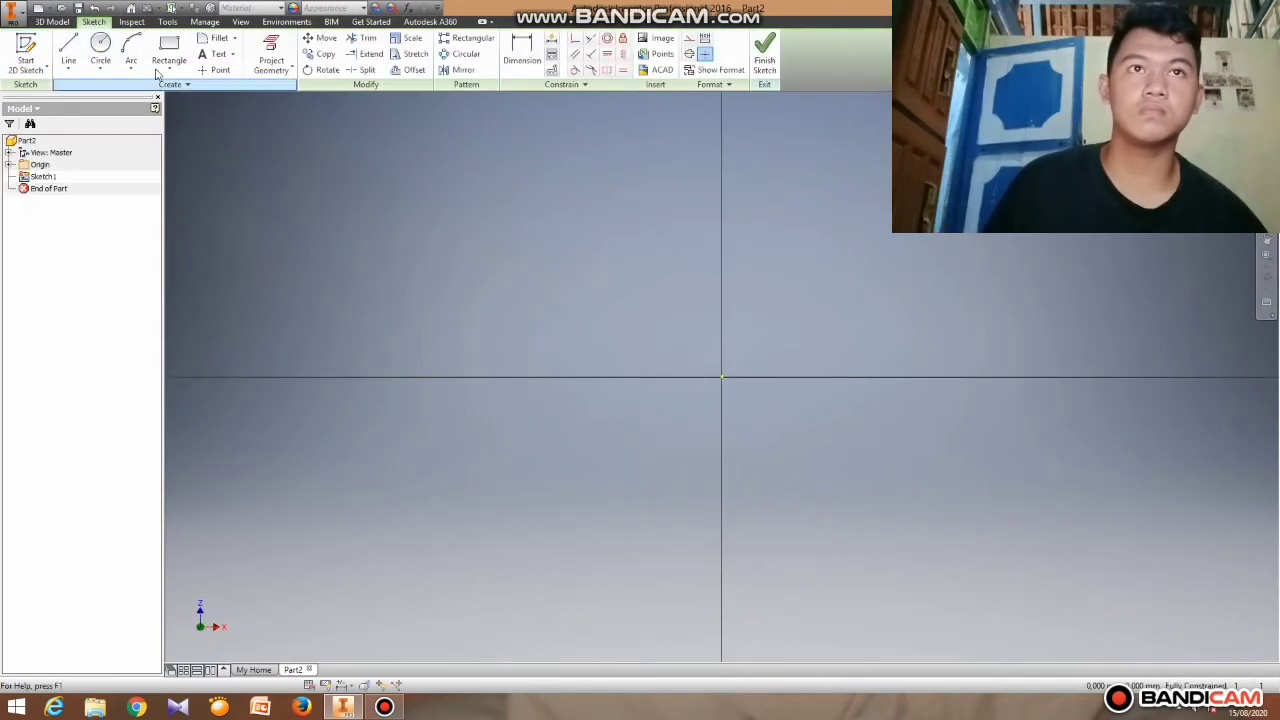
Draw a rectangle 100 mm wide and 75 mm high with its lower-left corner at the sketch origin.
left_click(172, 48)
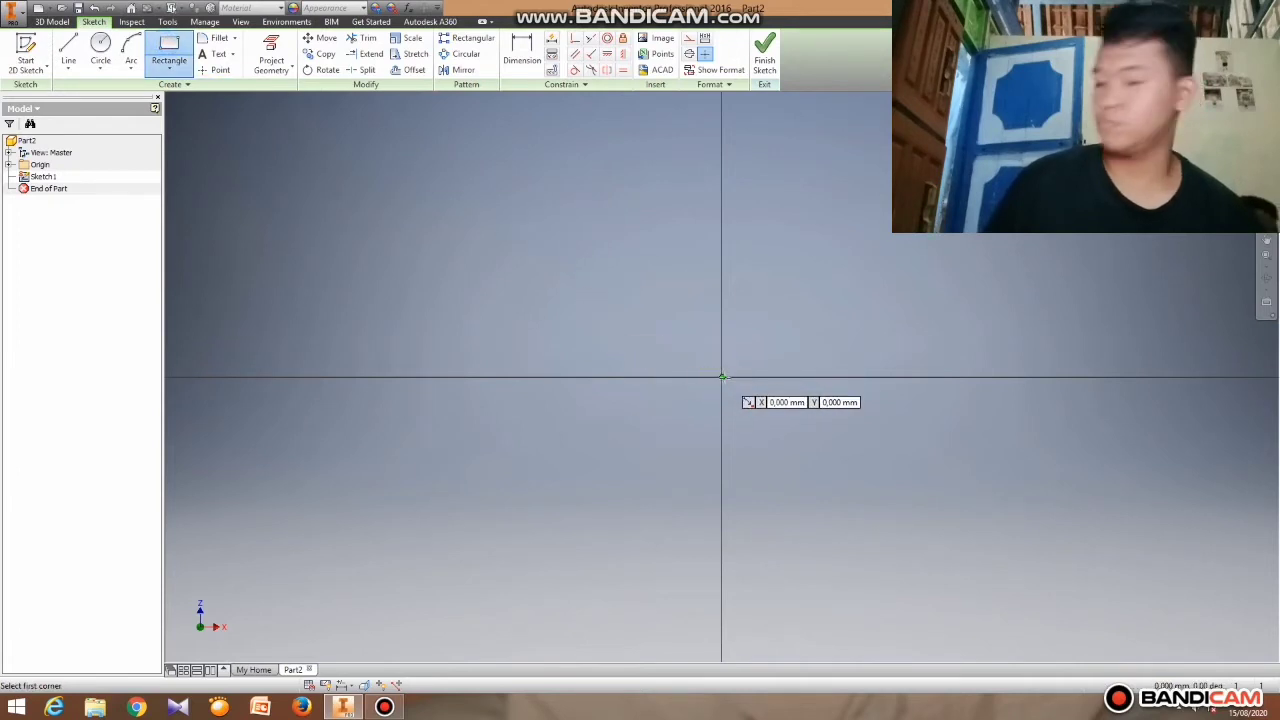
left_click(719, 376)
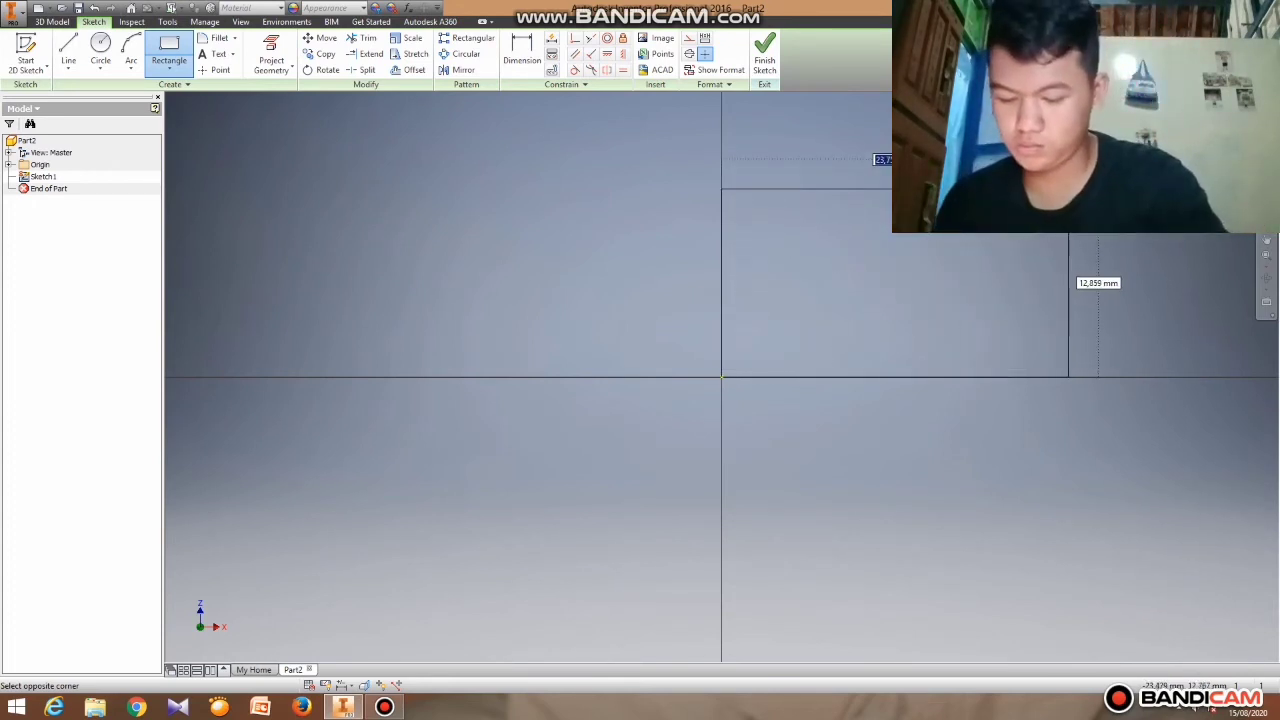
type("100")
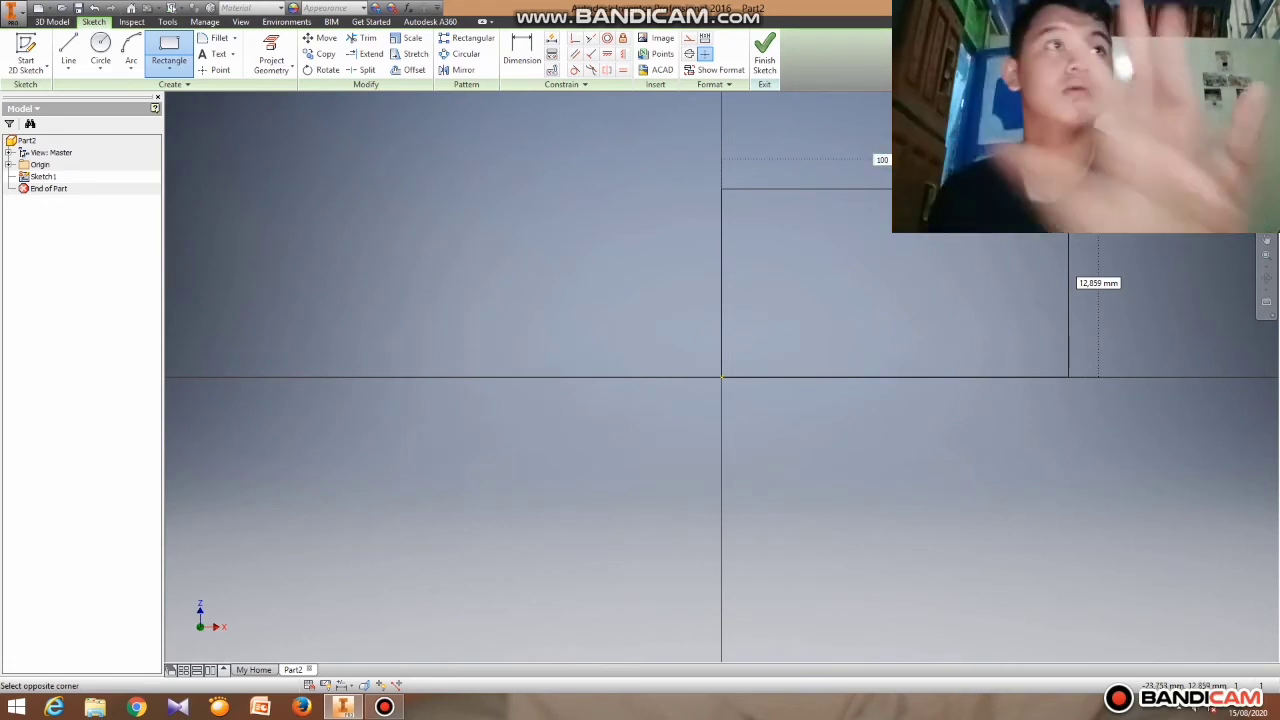
key("Tab")
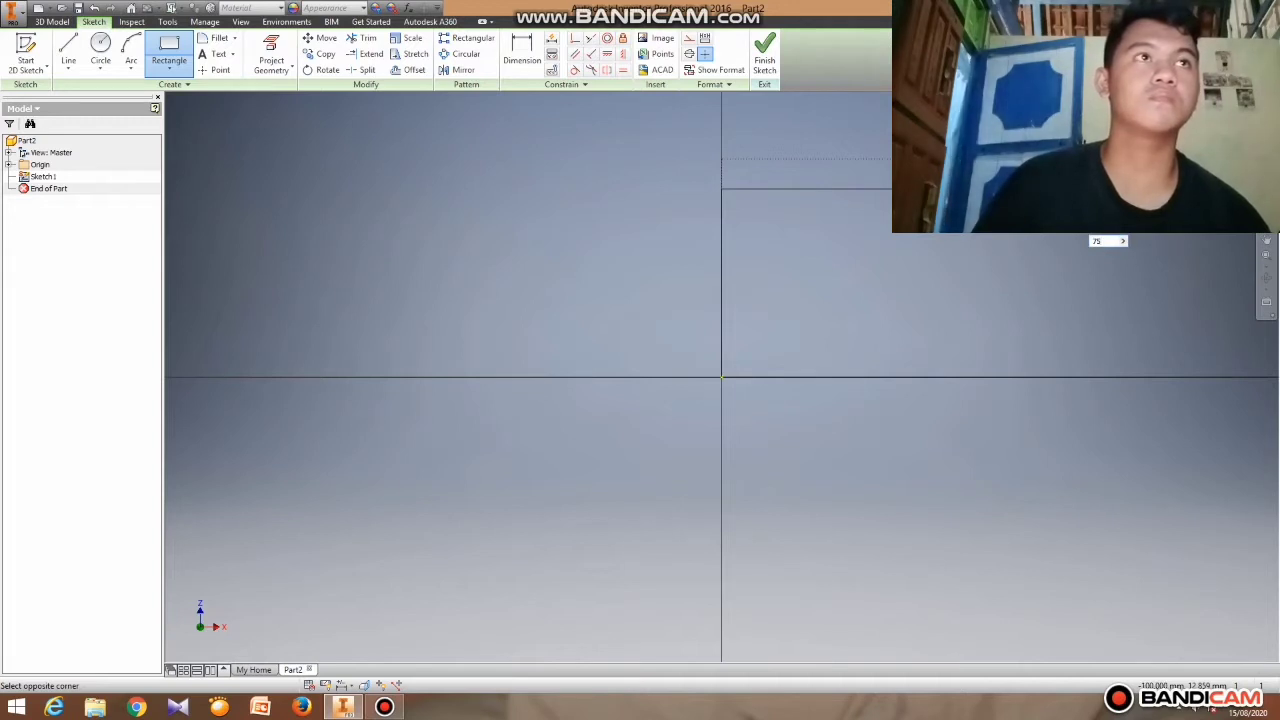
type("75")
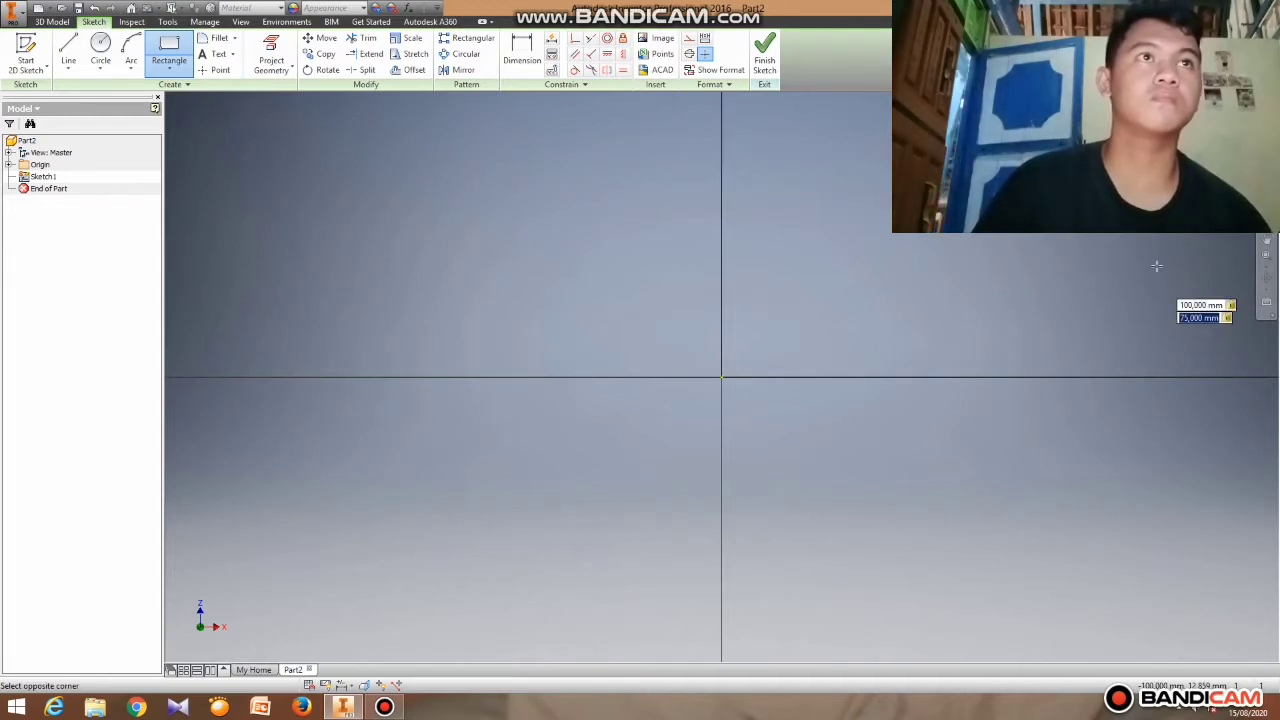
key("Return")
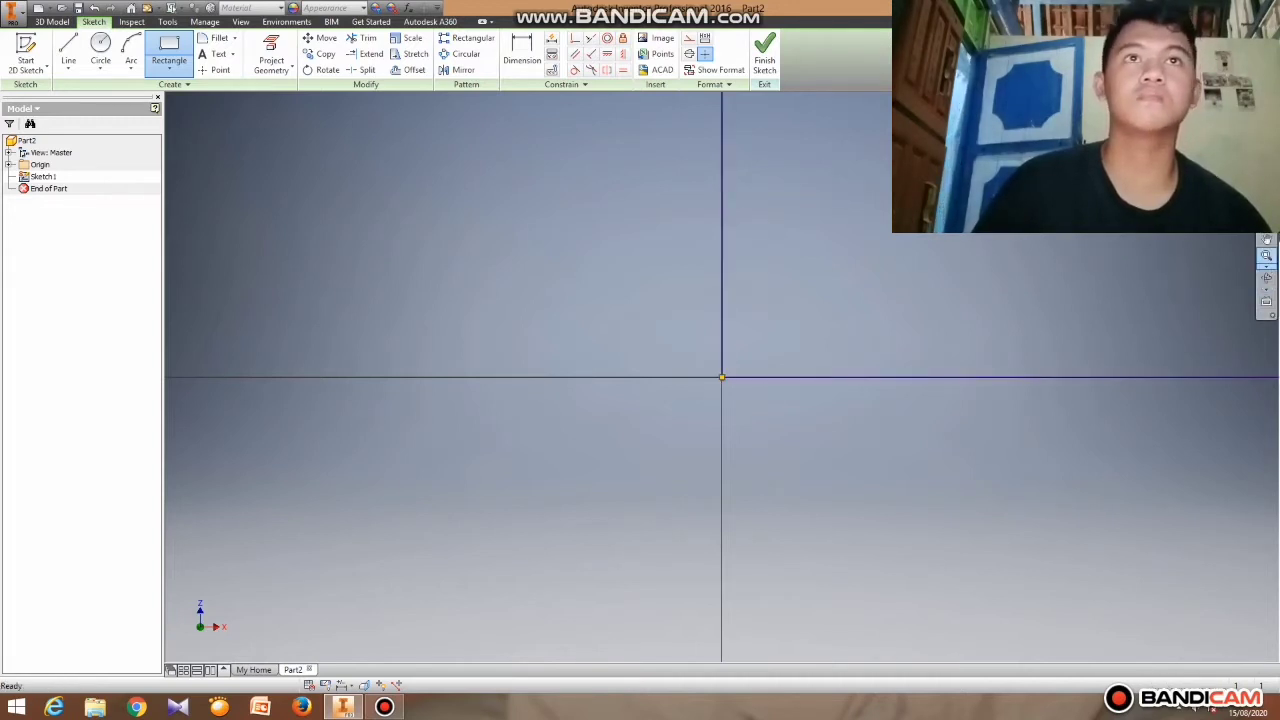
mouse_move(976, 391)
left_mouse_down()
mouse_move(911, 408)
mouse_move(962, 354)
mouse_move(1019, 341)
left_mouse_up()
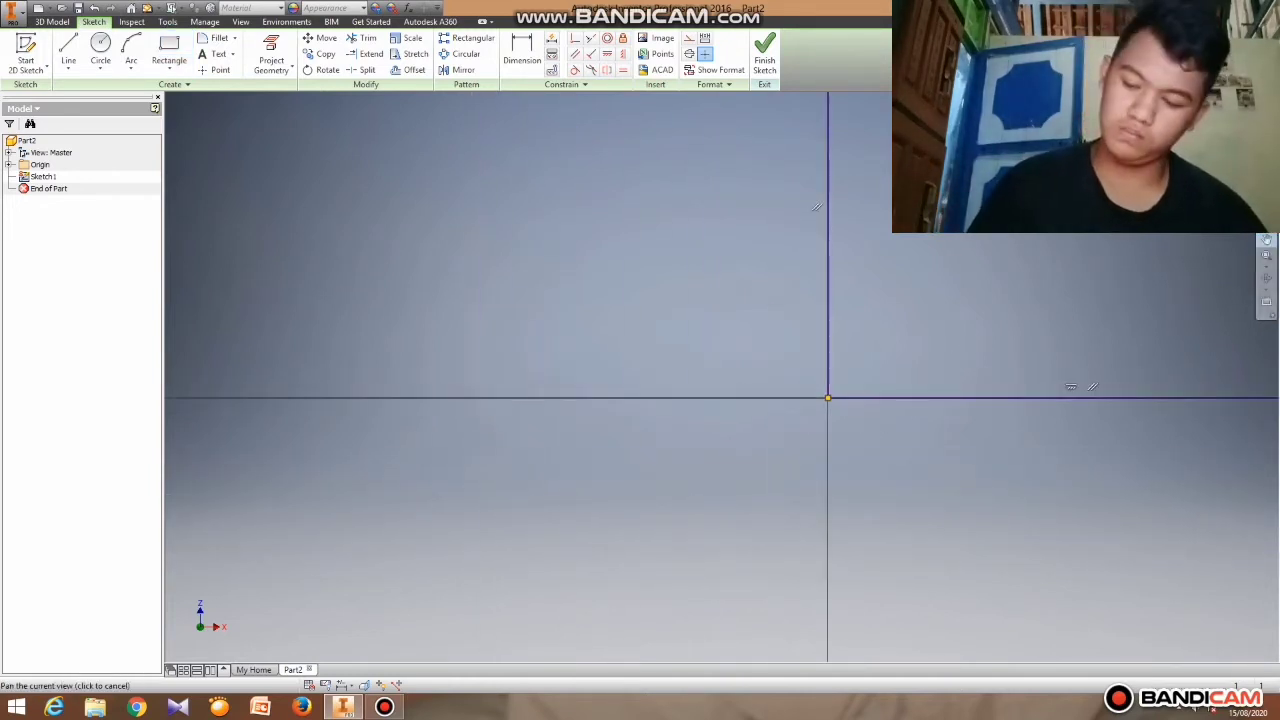
left_click(1186, 110)
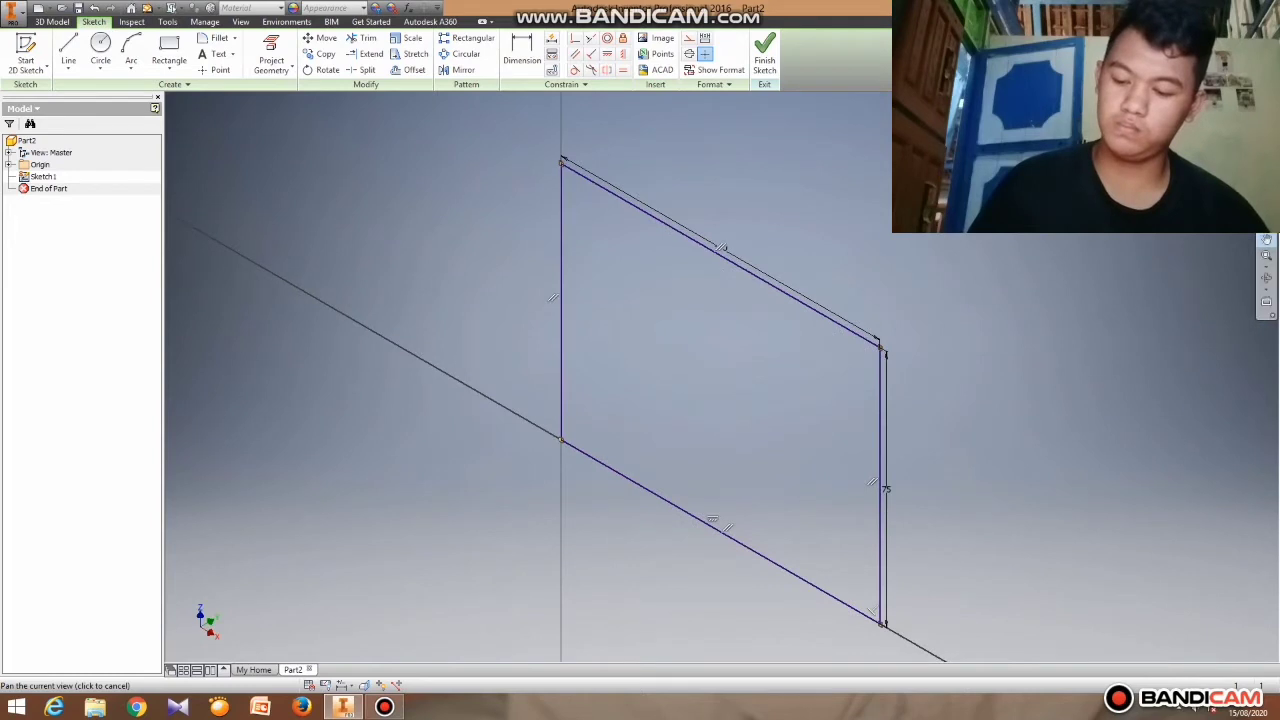
left_click(1222, 142)
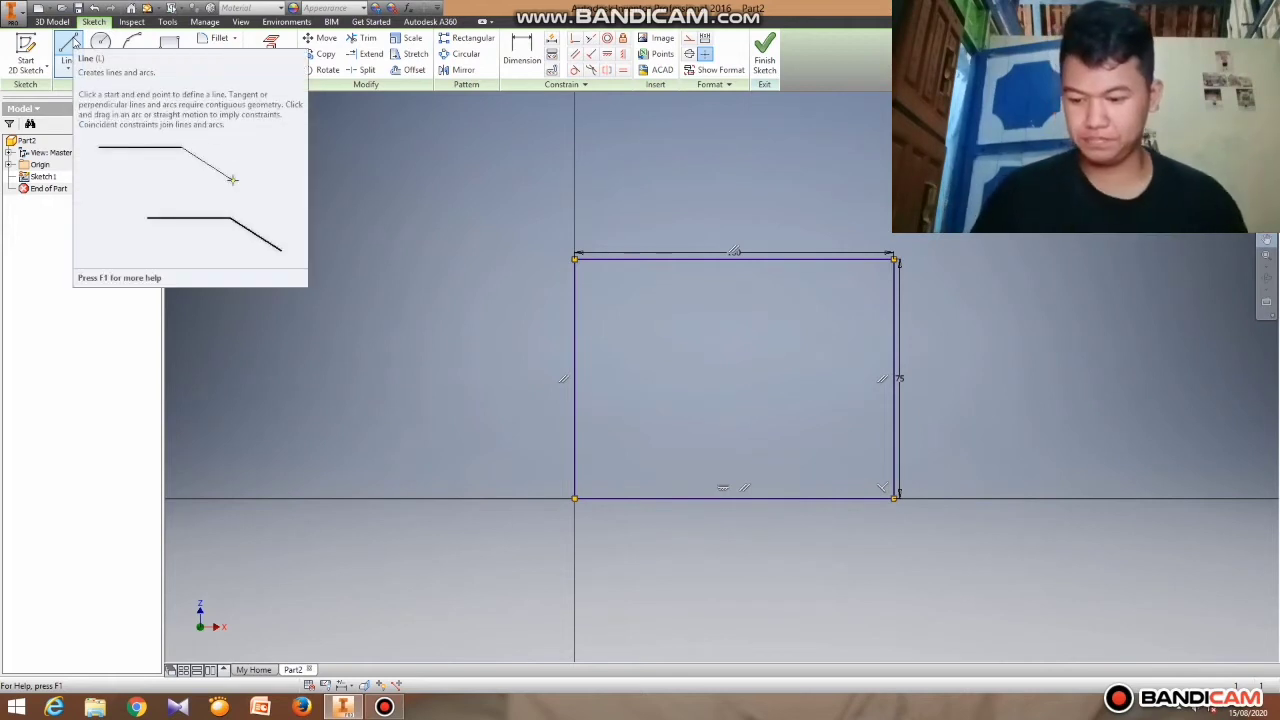
Sketch a three-line rectangular notch about 44 mm wide and 18 mm high, rising from the rectangle's bottom edge.
left_click(70, 44)
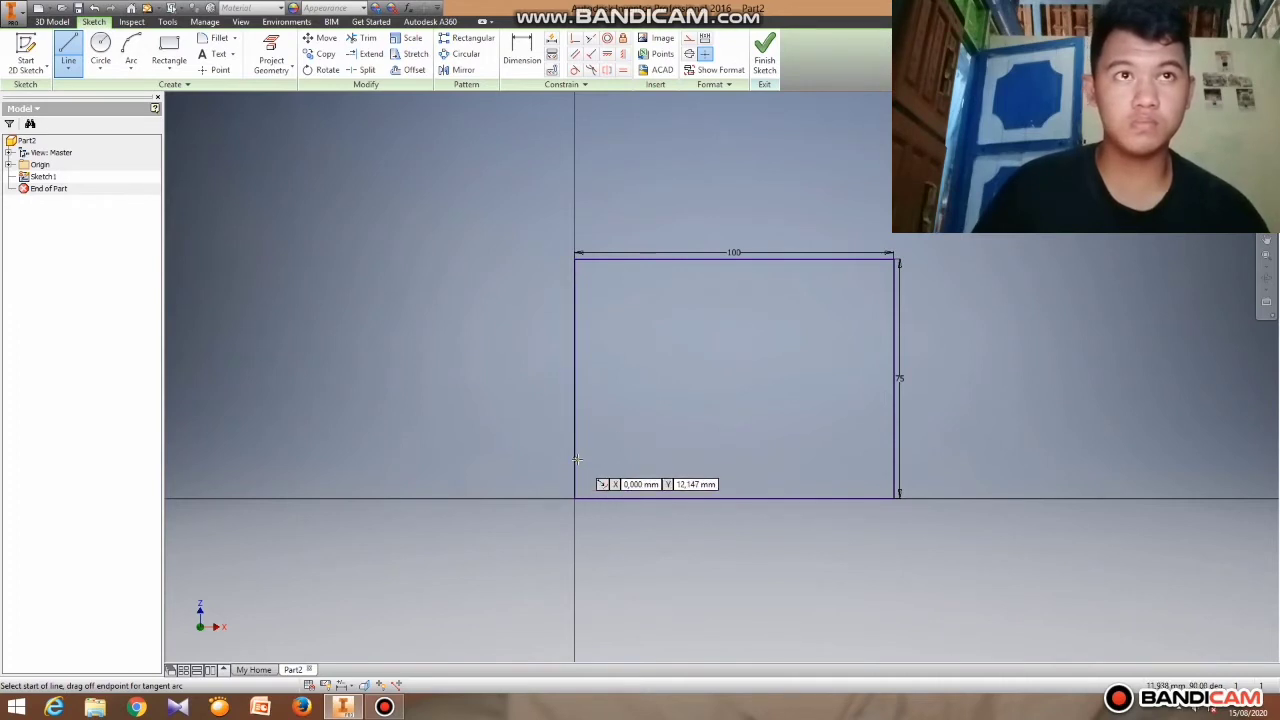
left_click(653, 497)
left_click(653, 441)
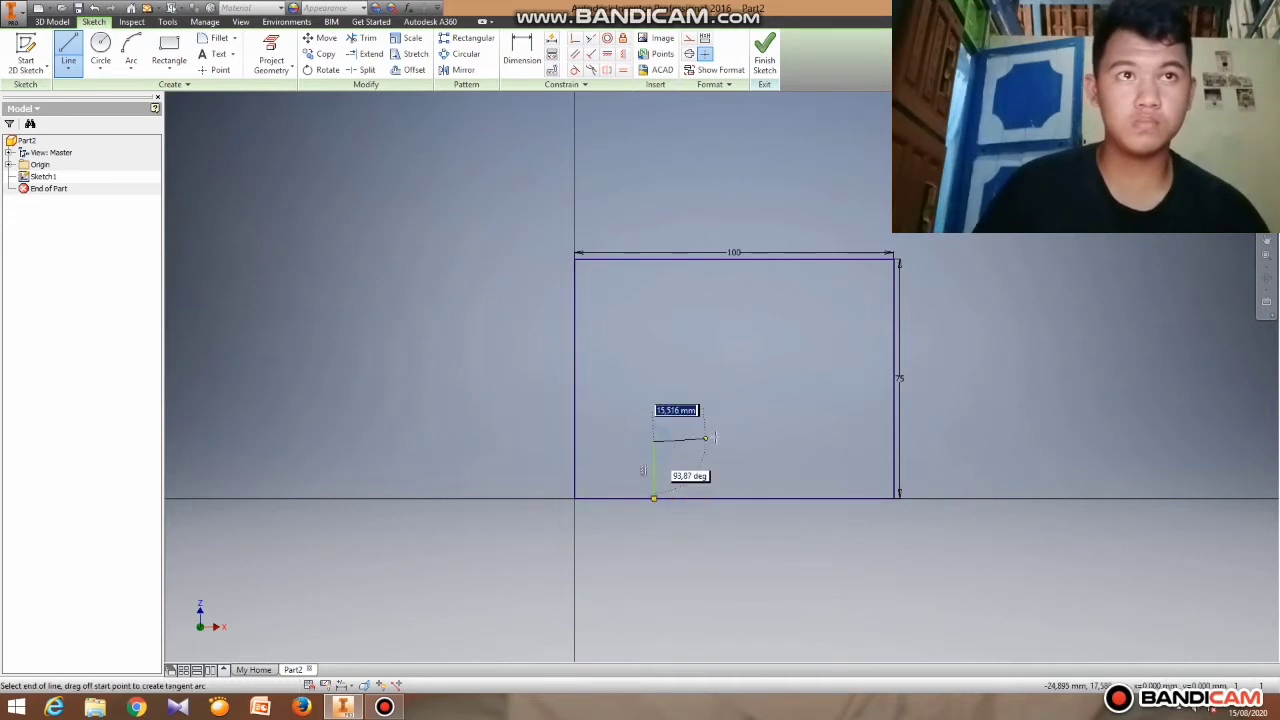
left_click(795, 441)
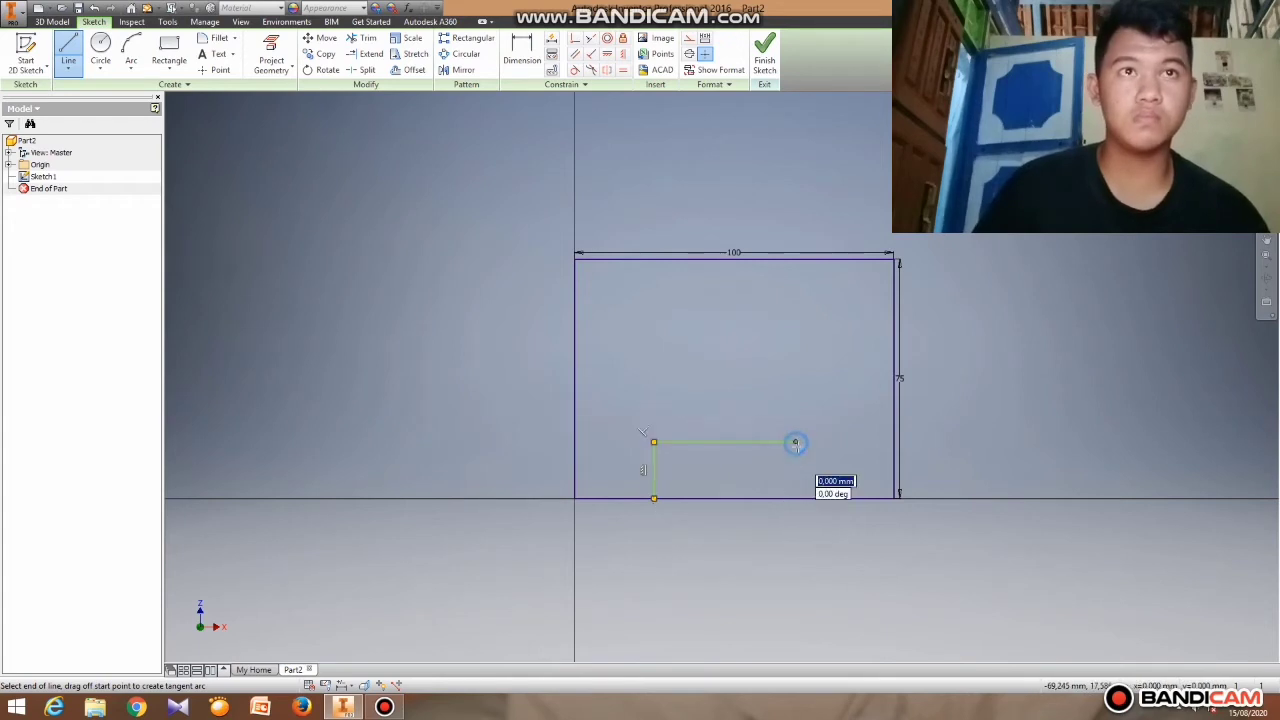
left_click(795, 499)
right_click(826, 451)
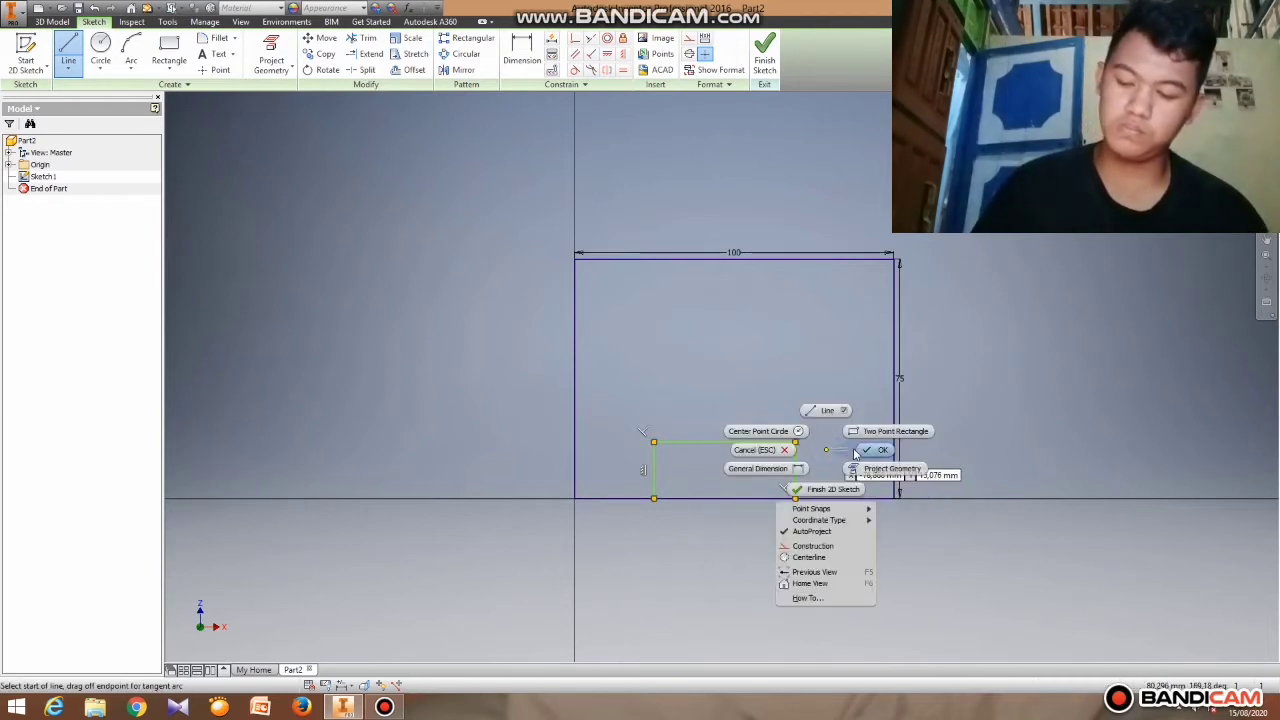
left_click(856, 452)
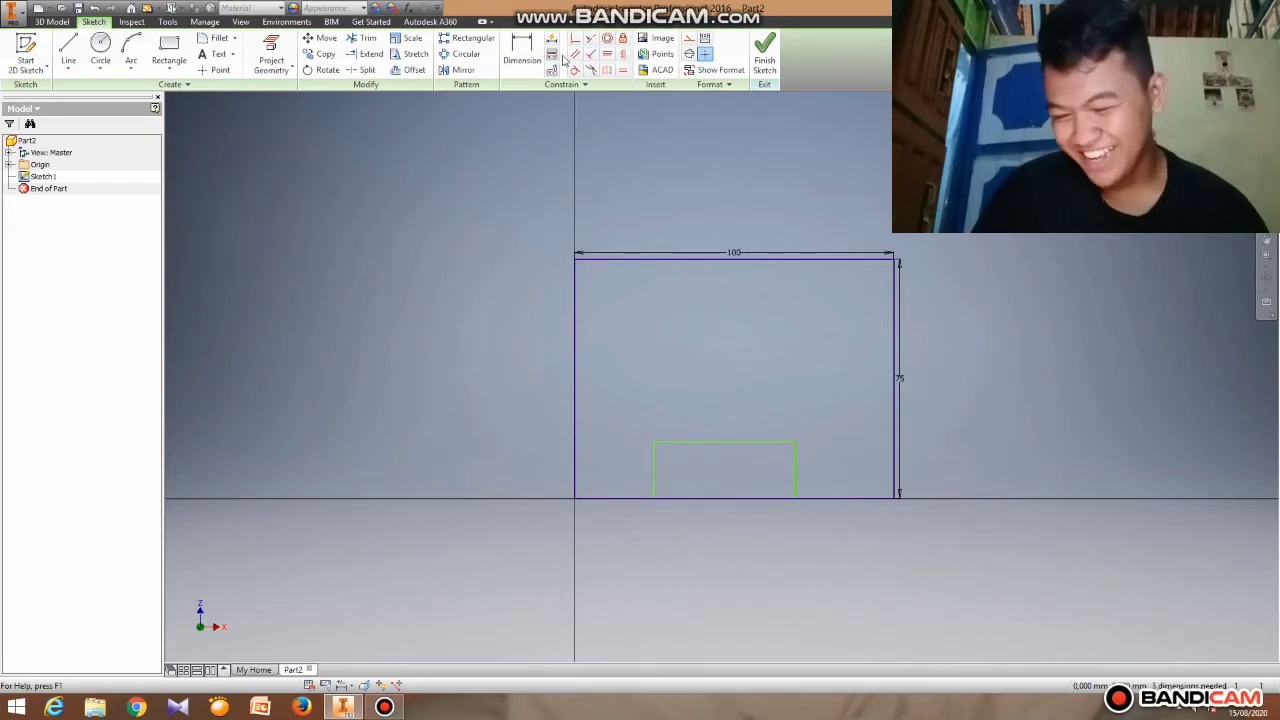
Dimension the notch's left side at 30 mm from the rectangle's left edge.
left_click(521, 55)
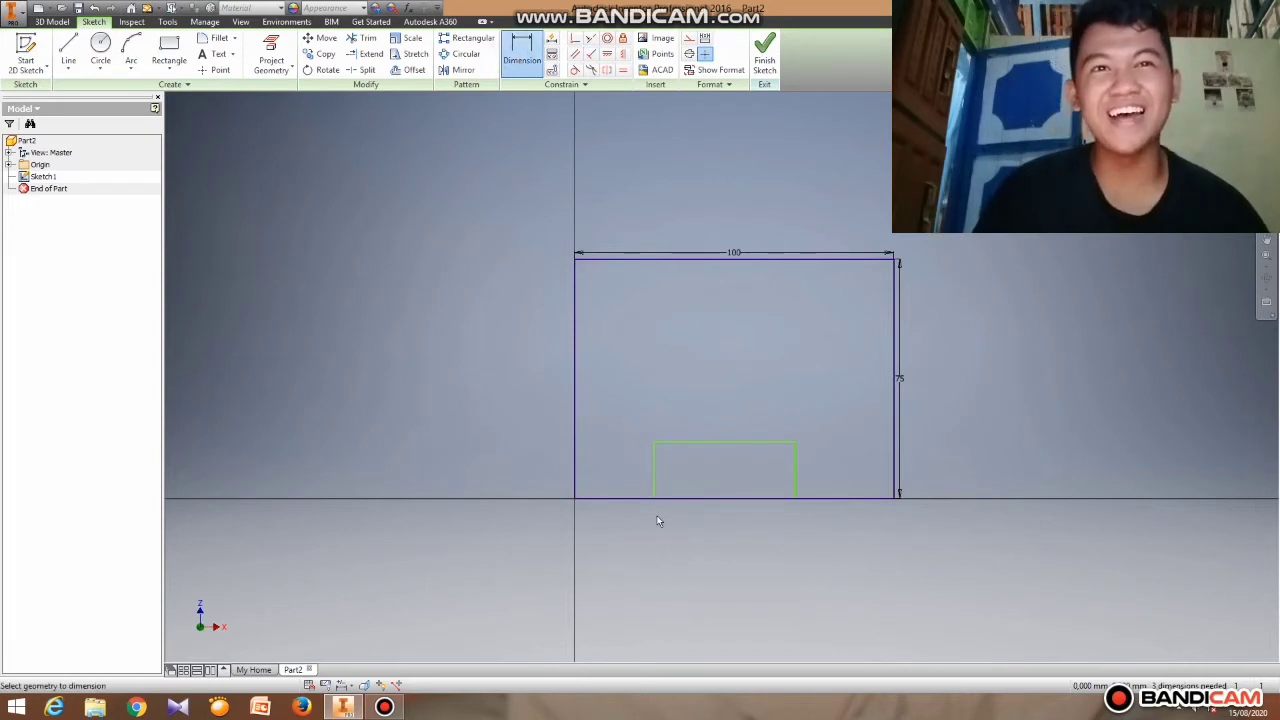
left_click(653, 483)
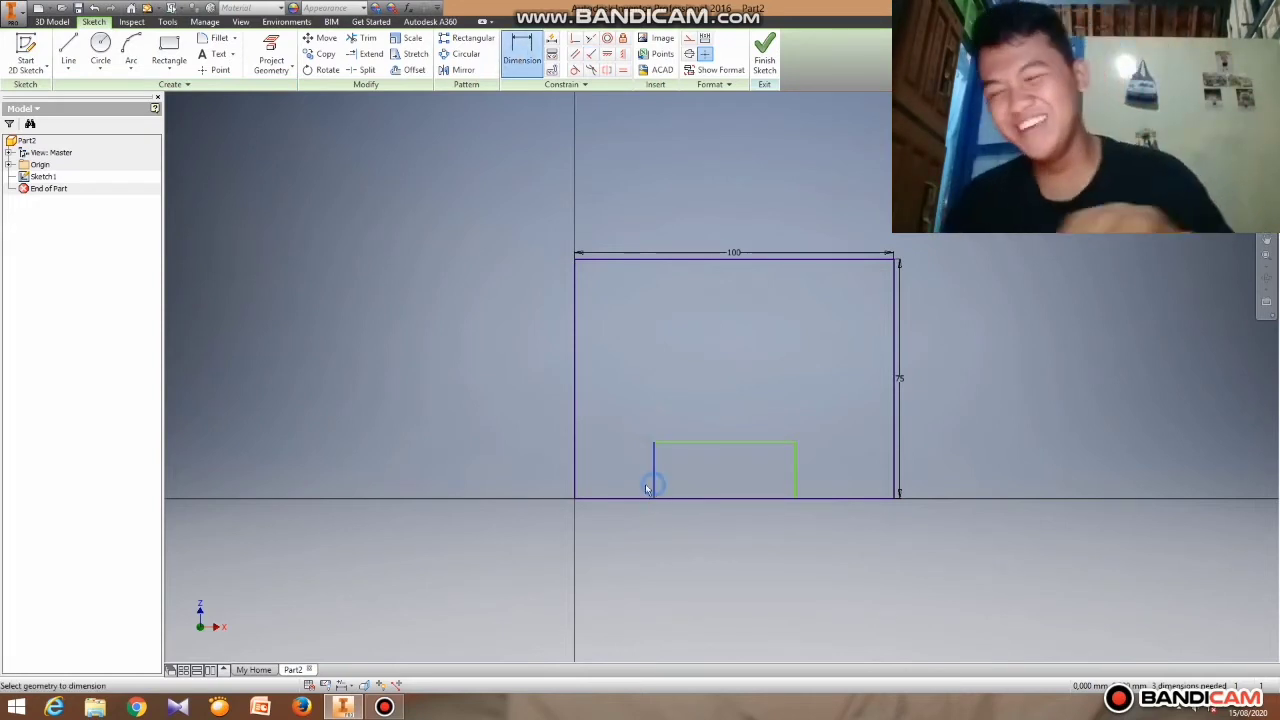
left_click(577, 482)
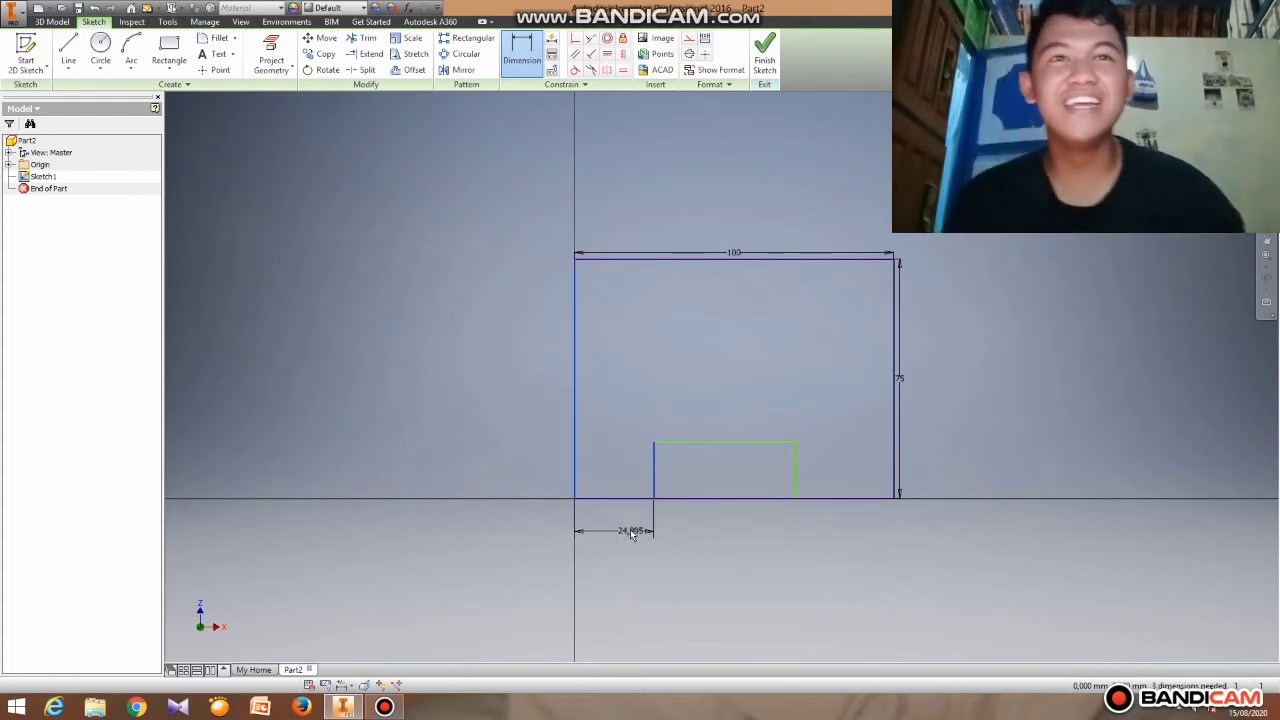
left_click(623, 531)
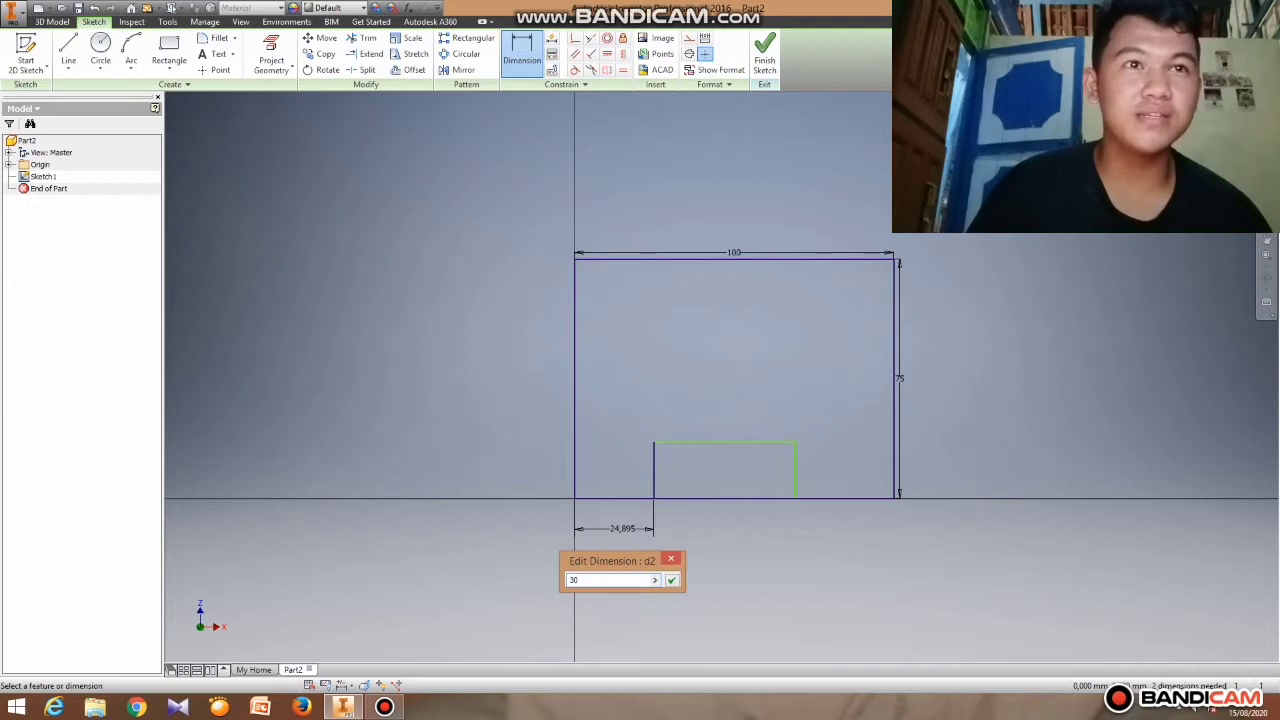
key("Return")
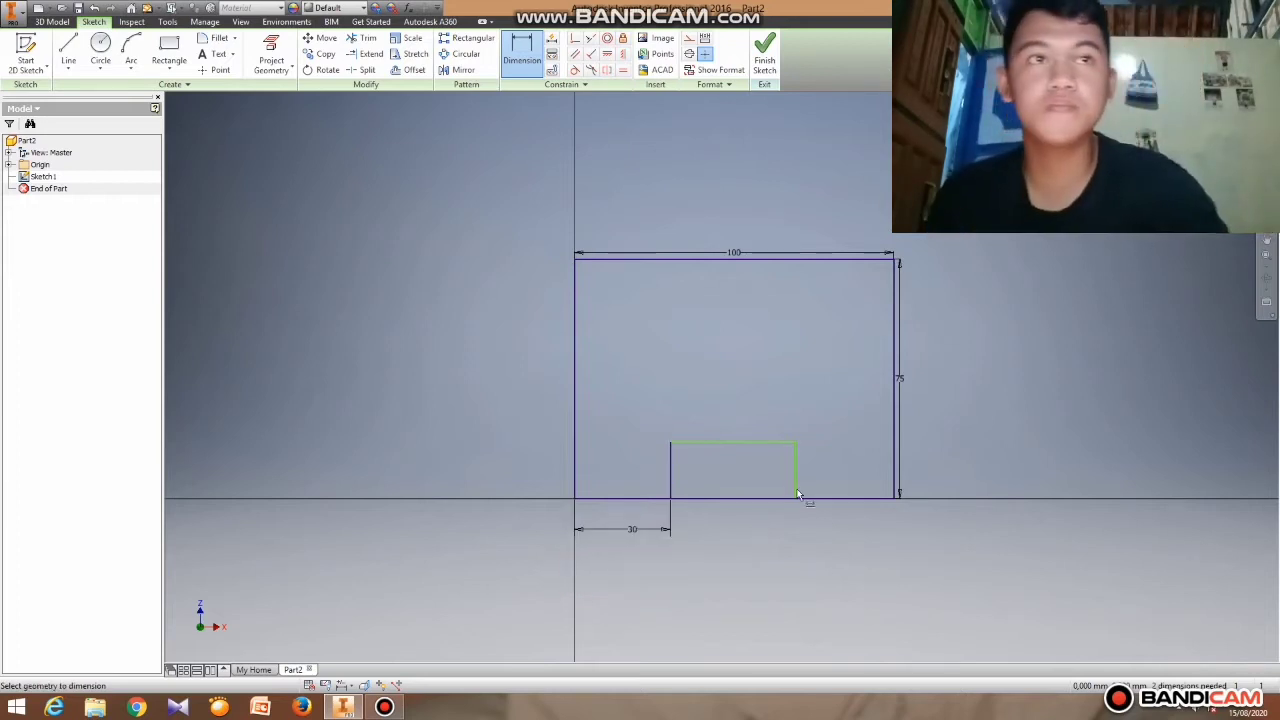
Dimension the notch's right side at 30 mm from the rectangle's right edge and finish the sketch.
left_click(796, 483)
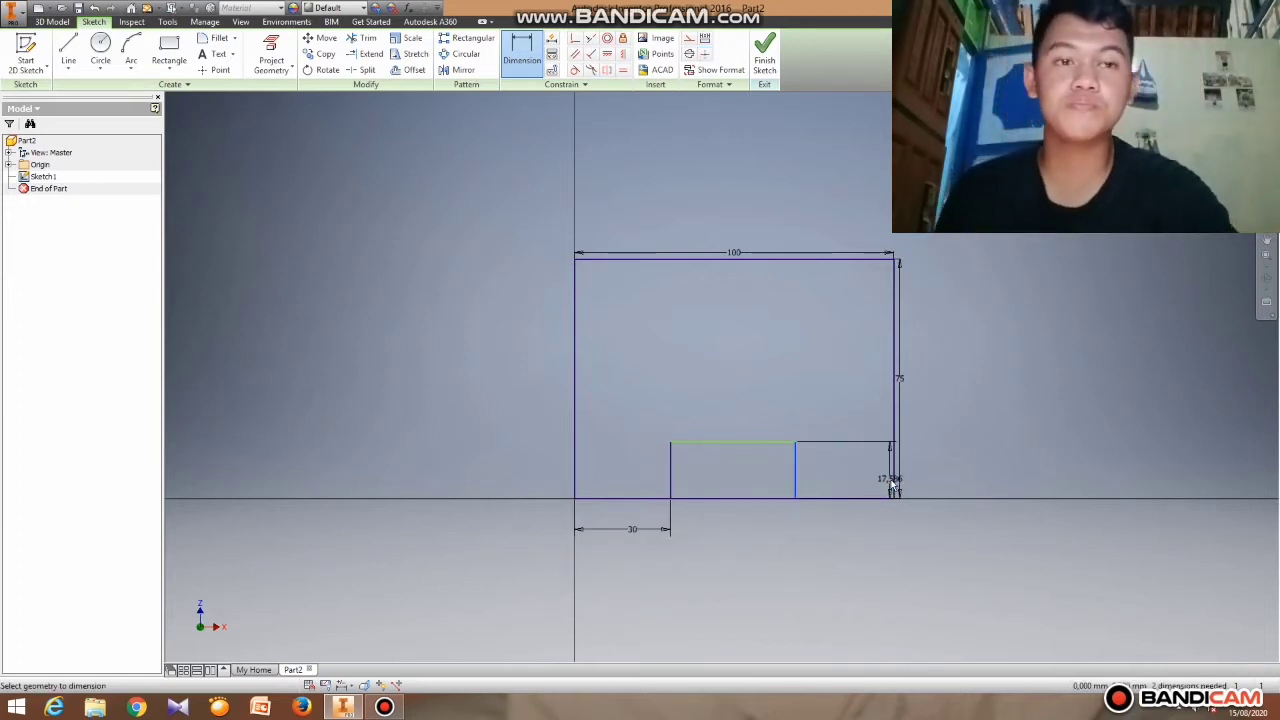
left_click(894, 478)
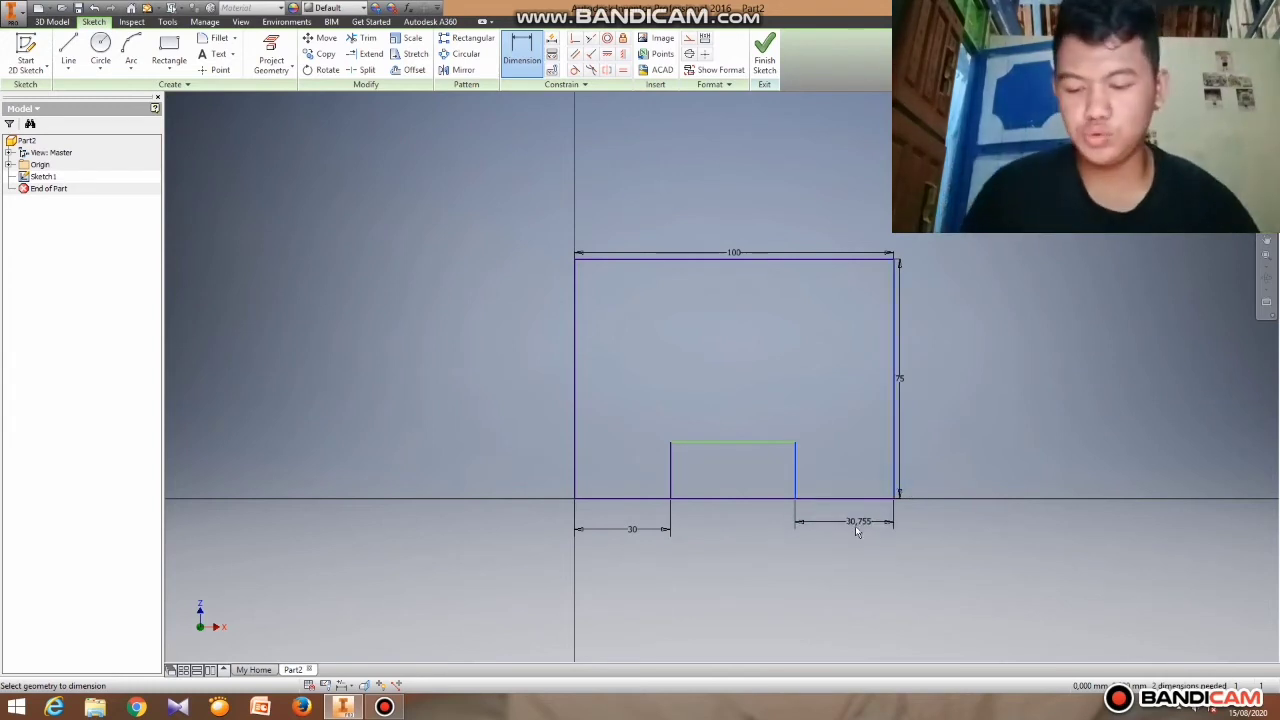
left_click(851, 532)
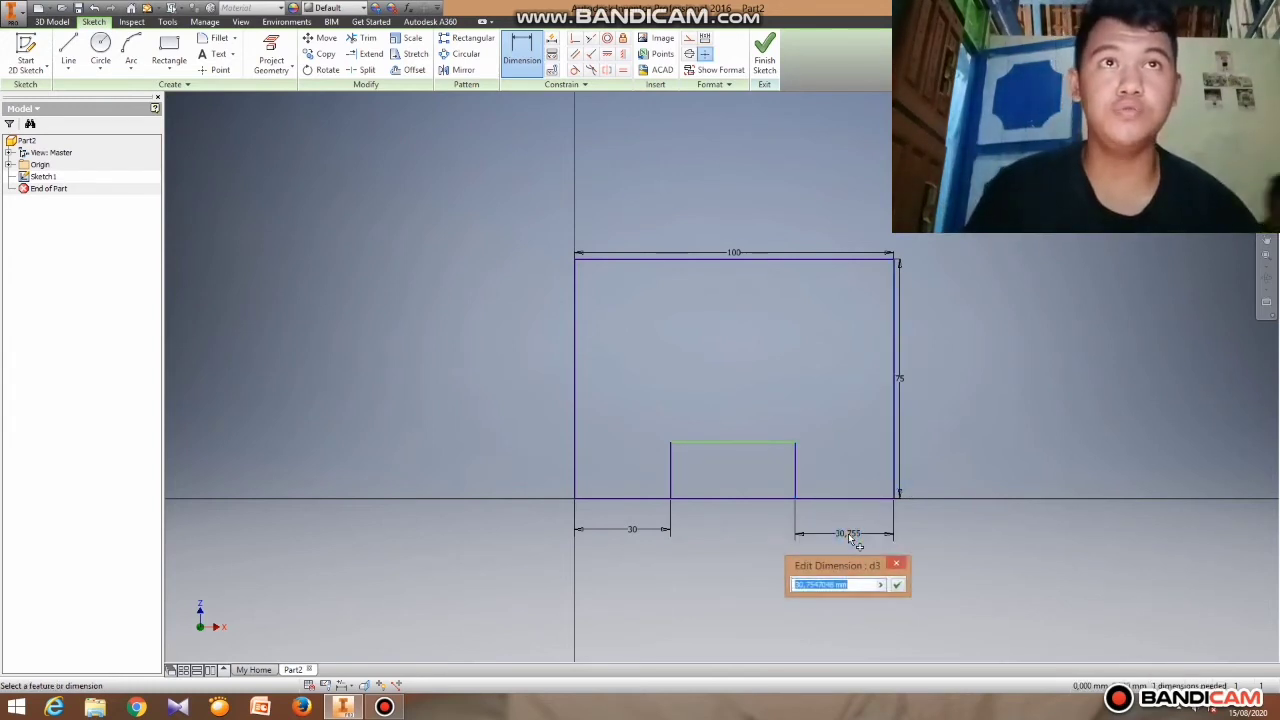
type("3")
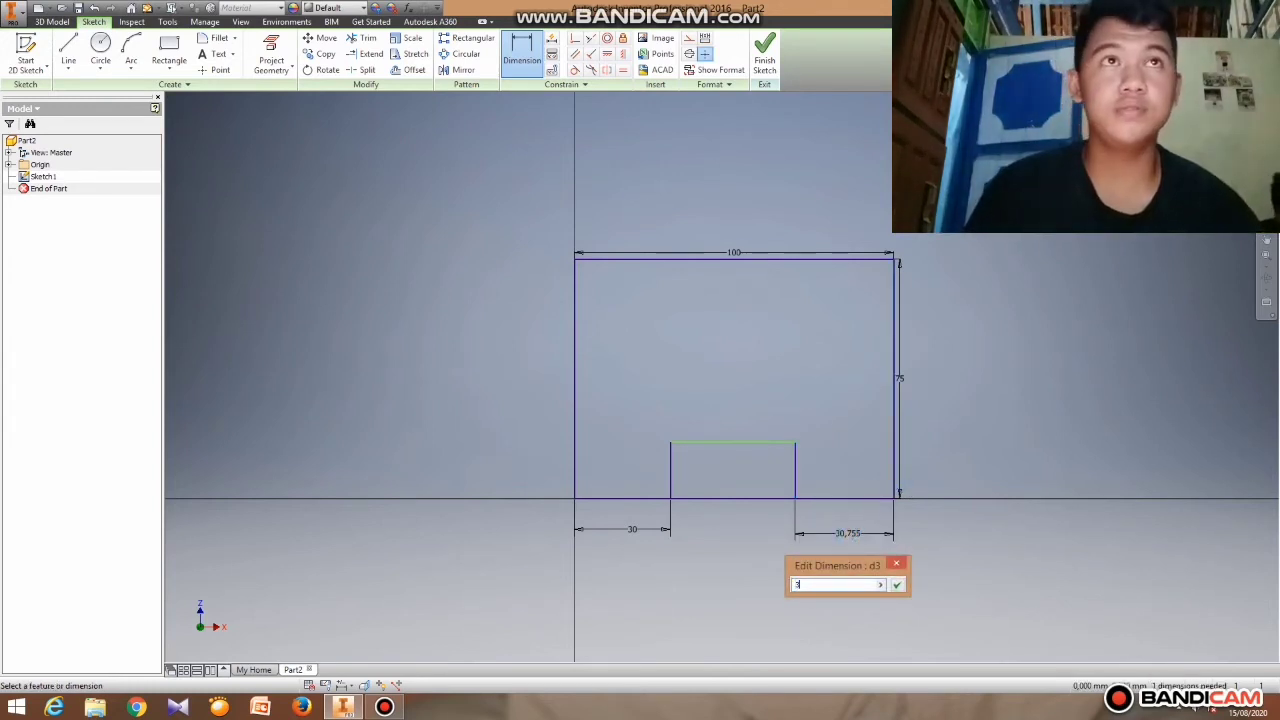
type("0")
key("Return")
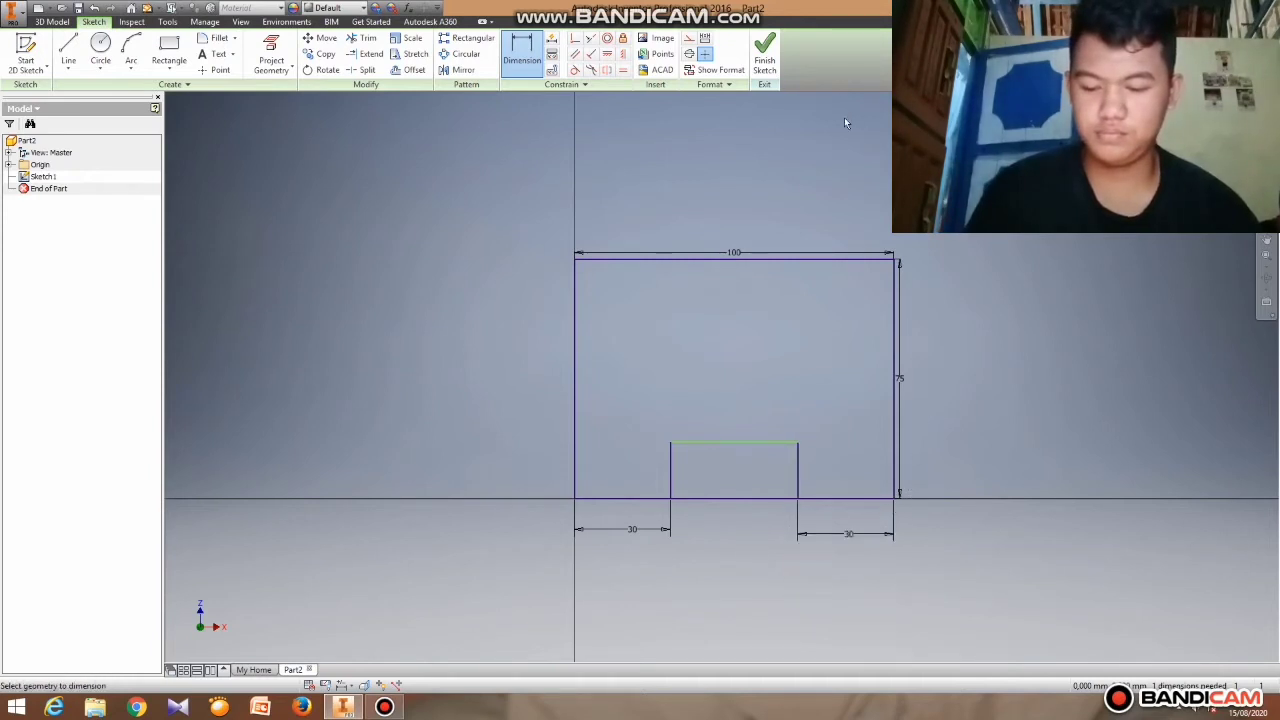
left_click(765, 50)
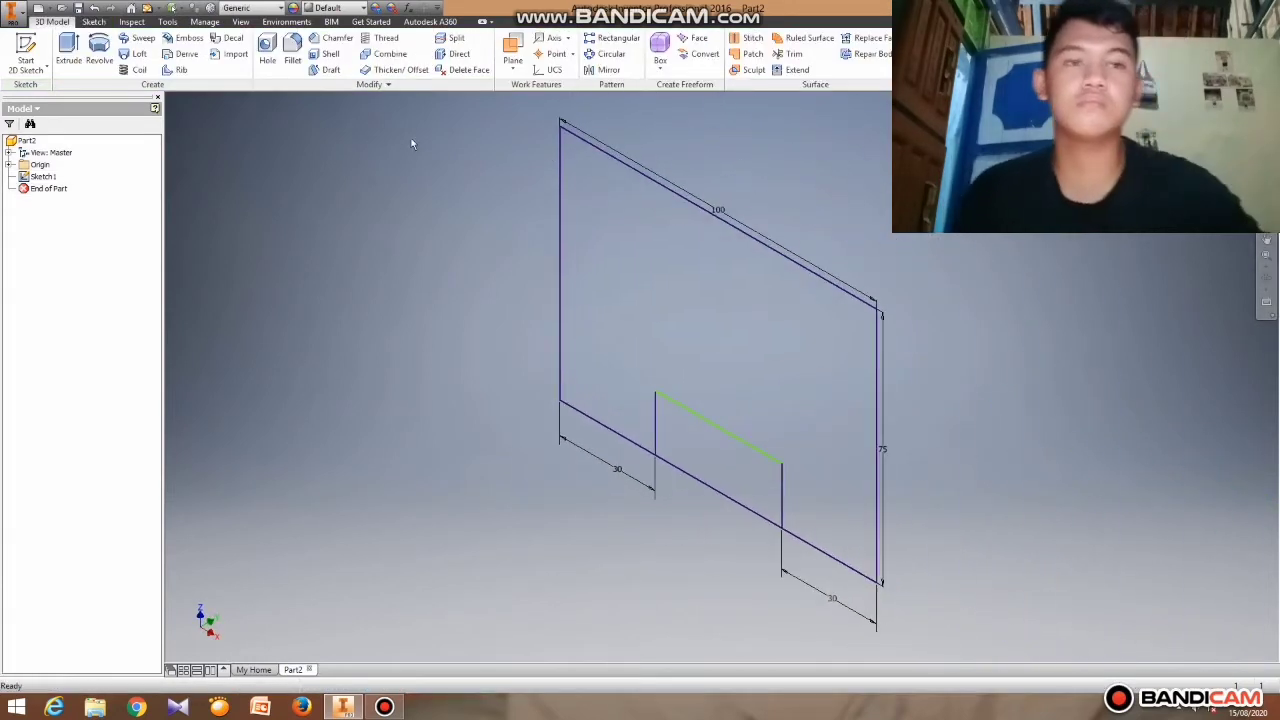
Extrude the notched rectangle profile, leaving out the notch area, by a distance of 65 mm.
left_click(68, 50)
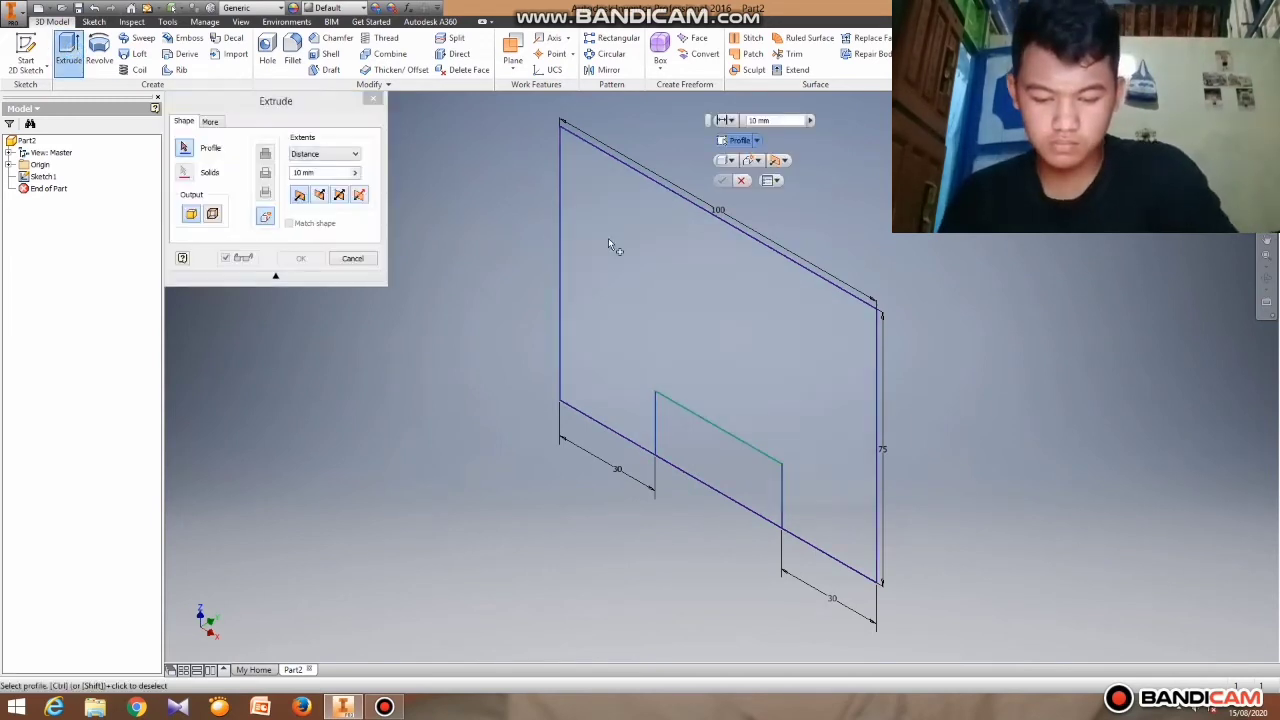
left_click(745, 285)
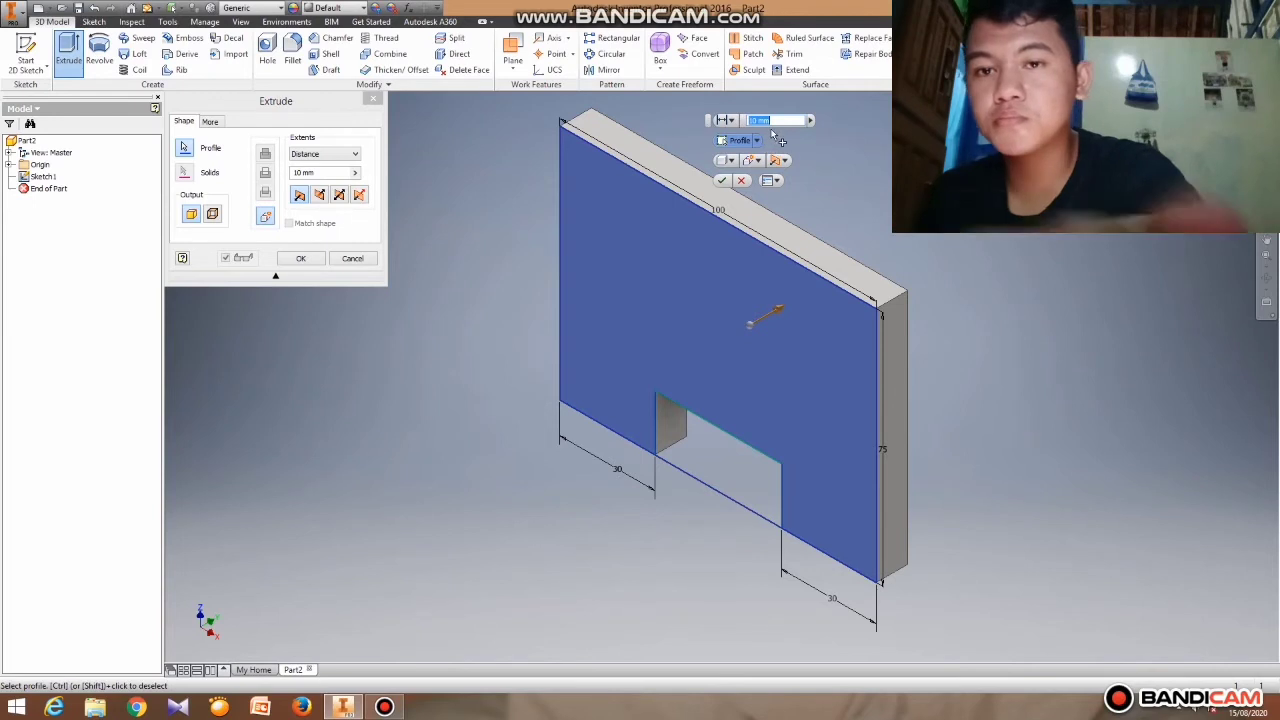
key("BackSpace")
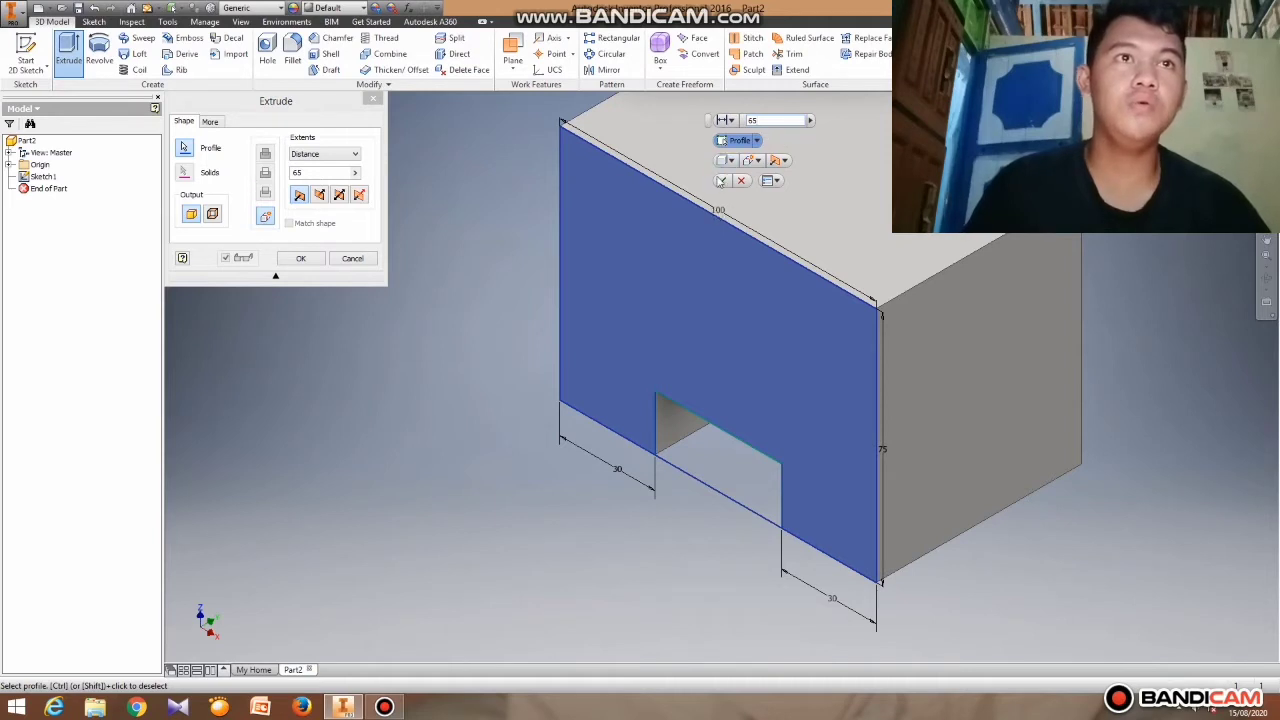
left_click(720, 181)
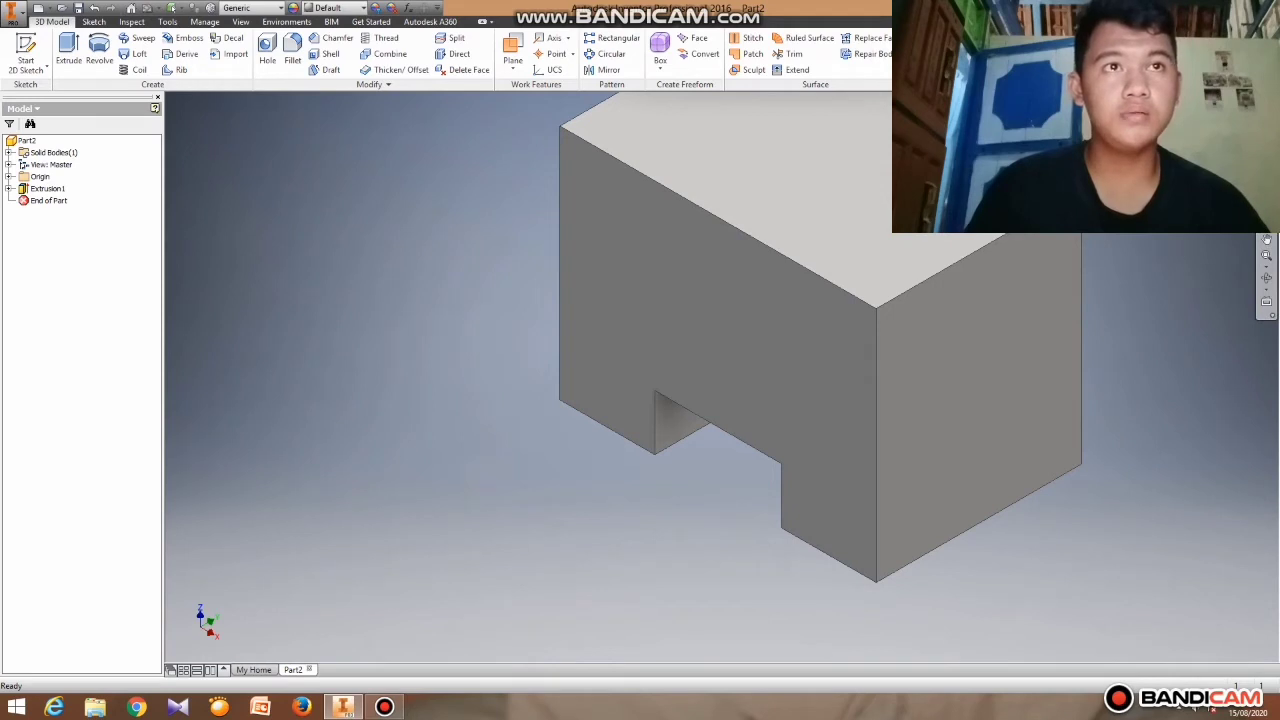
scroll(585, 487, "up", 4)
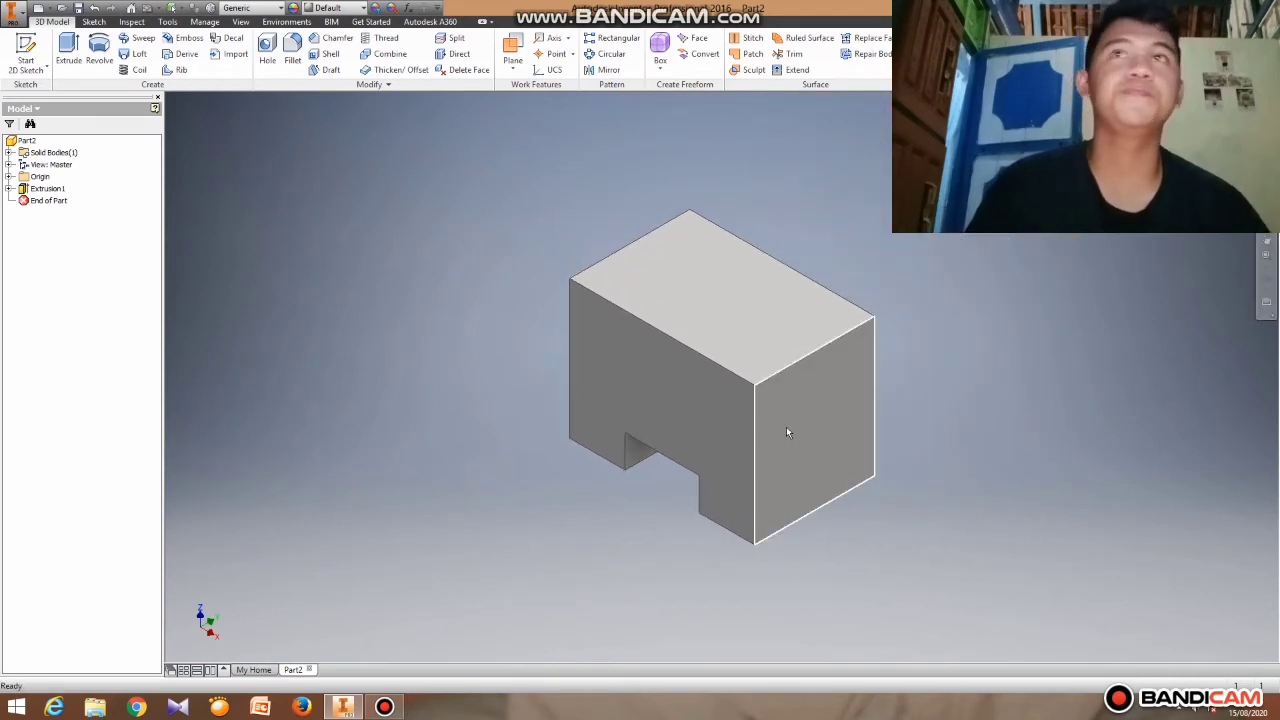
scroll(786, 431, "up", 3)
scroll(786, 431, "down", 7)
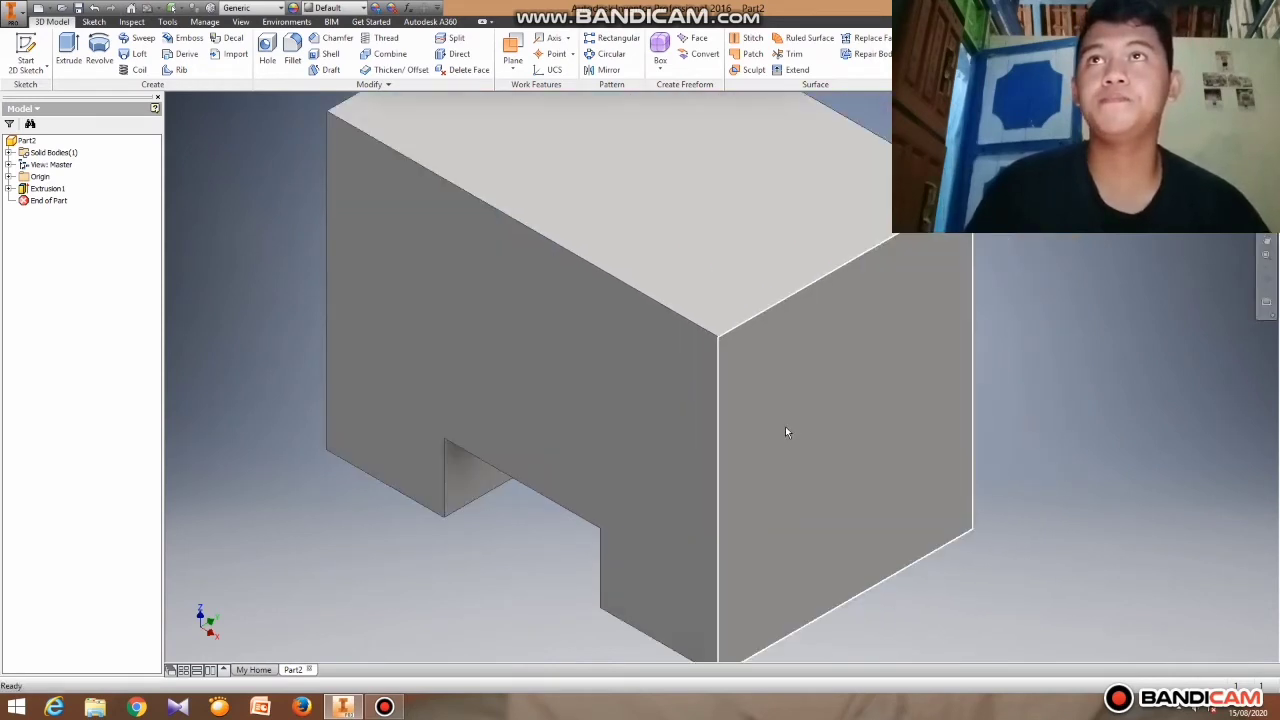
Start a sketch on the block's right end face and draw a three-line notch about 27 mm wide and 12 mm high on its bottom edge.
scroll(787, 424, "up", 3)
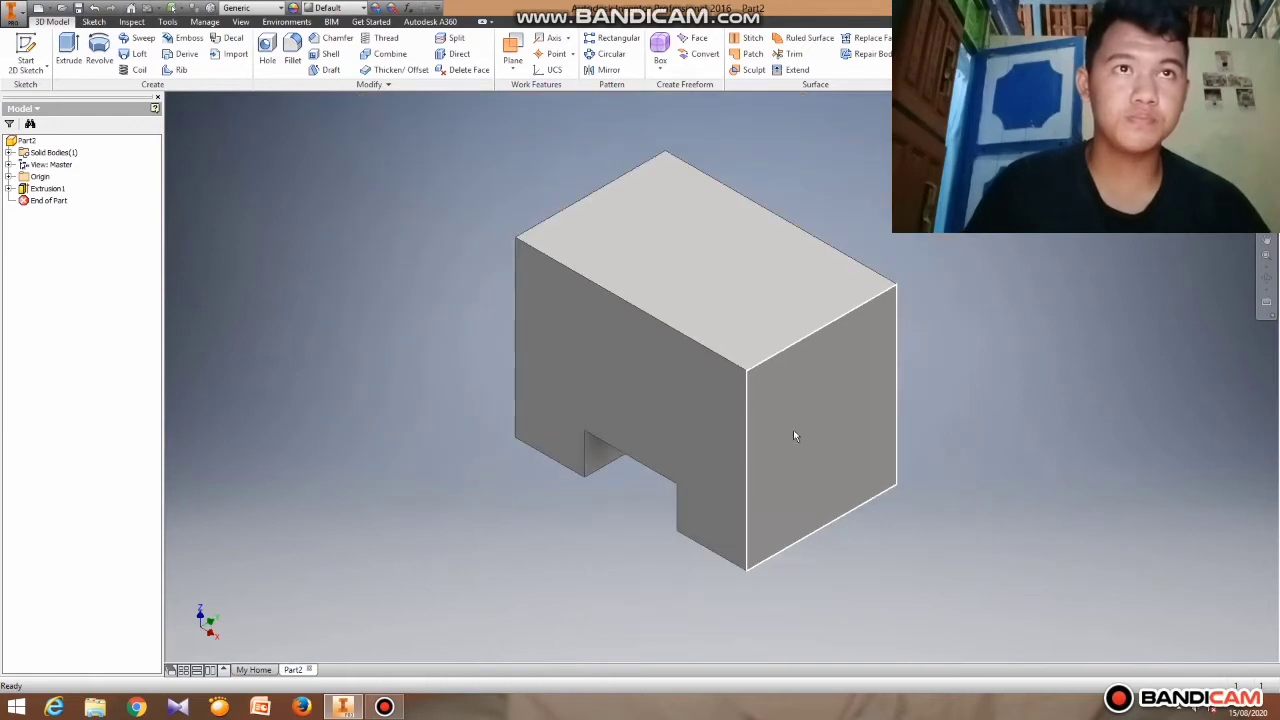
right_click(818, 438)
left_click(820, 468)
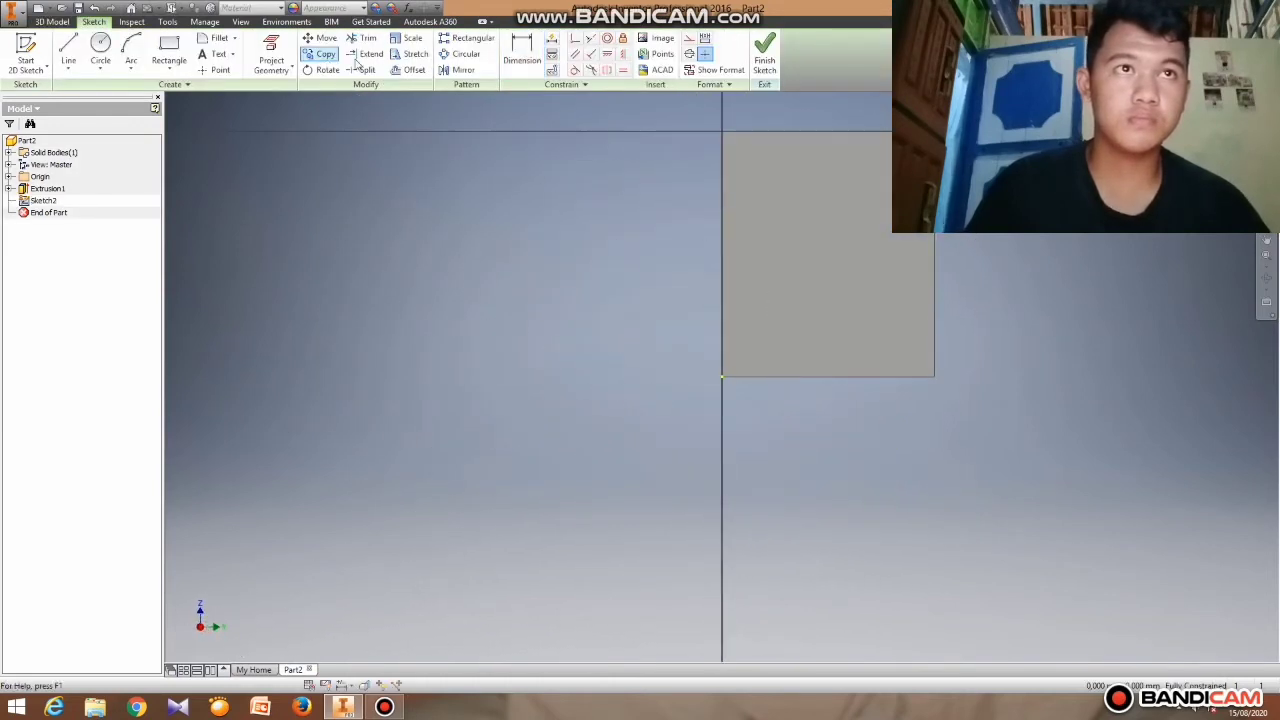
left_click(68, 50)
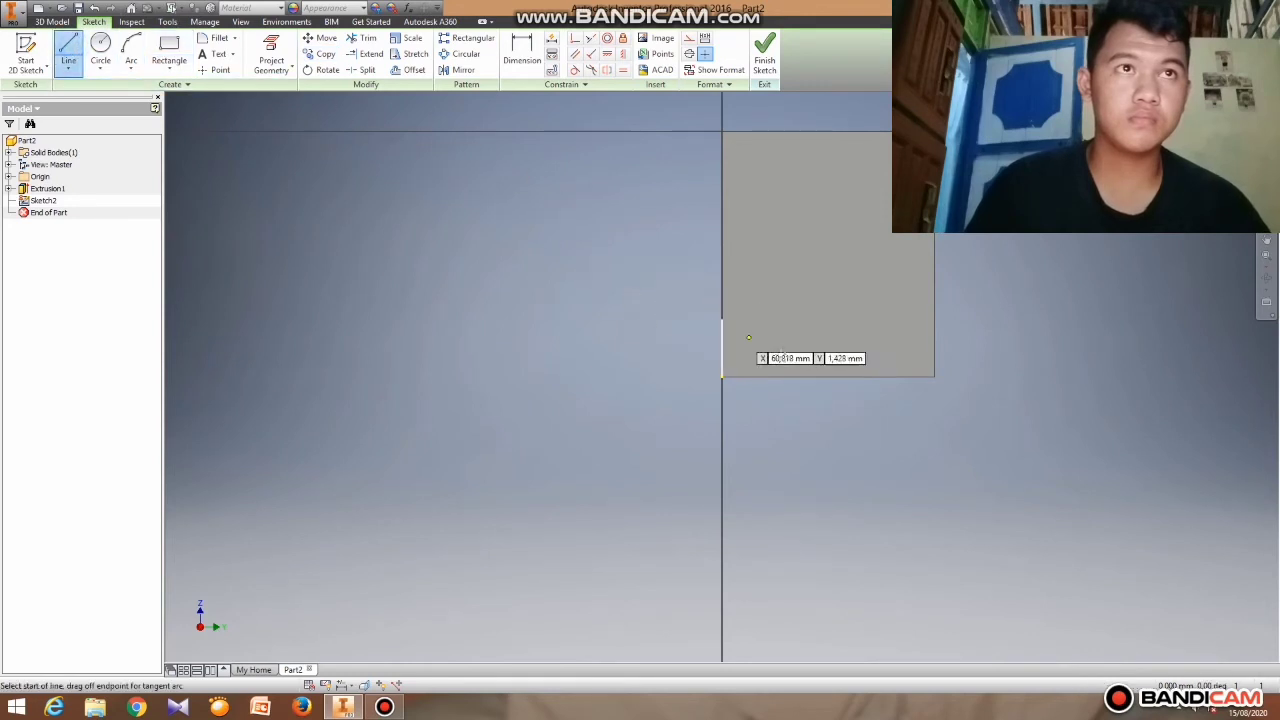
left_click(784, 377)
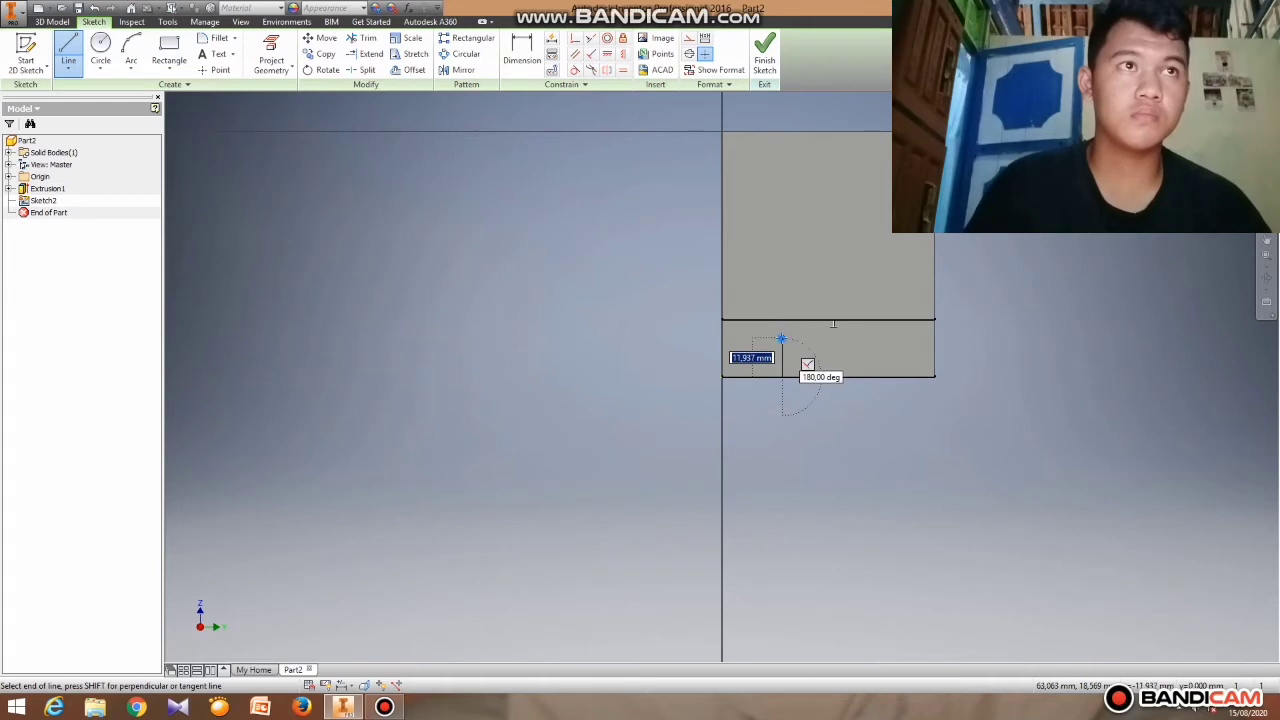
left_click(784, 338)
left_click(870, 338)
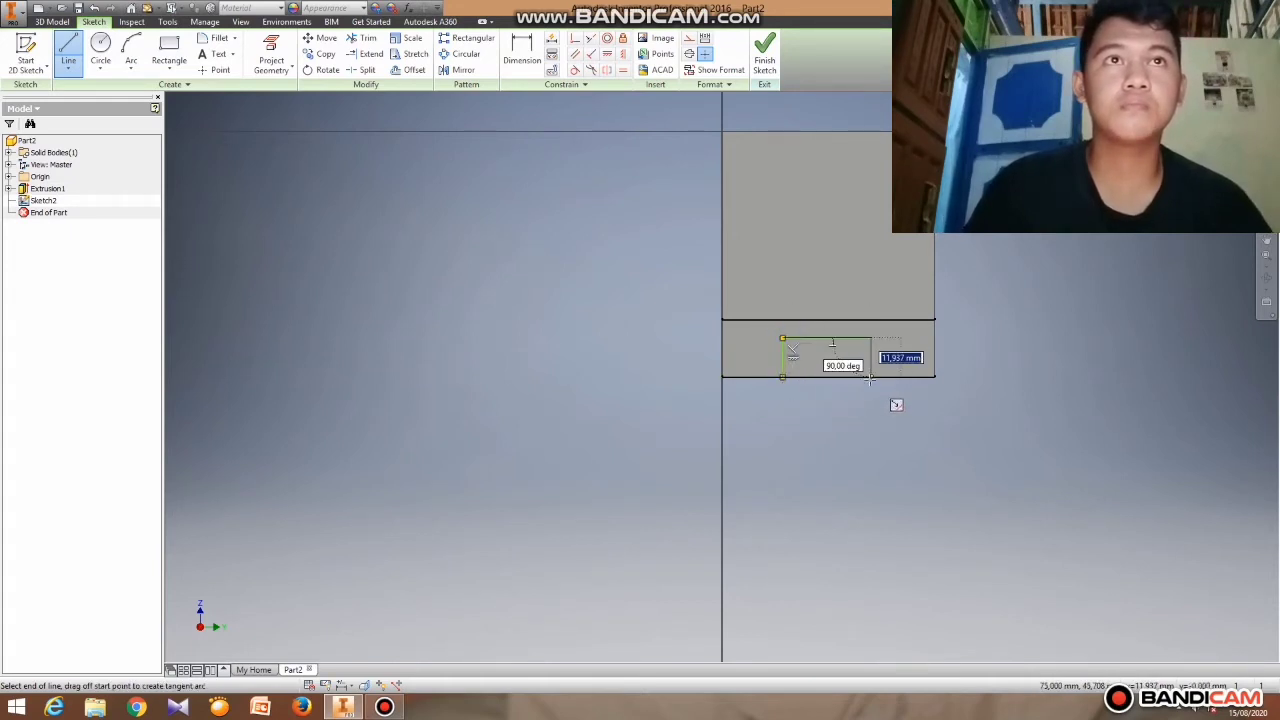
left_click(870, 377)
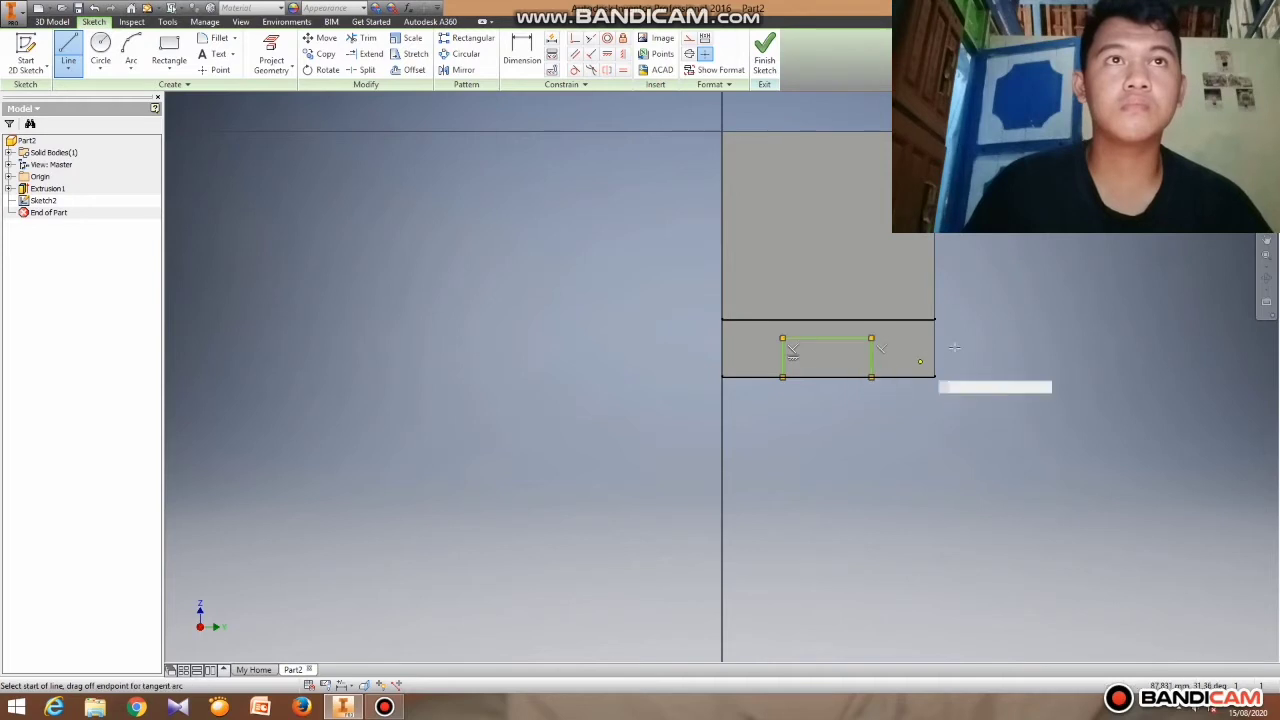
right_click(1005, 346)
left_click(634, 272)
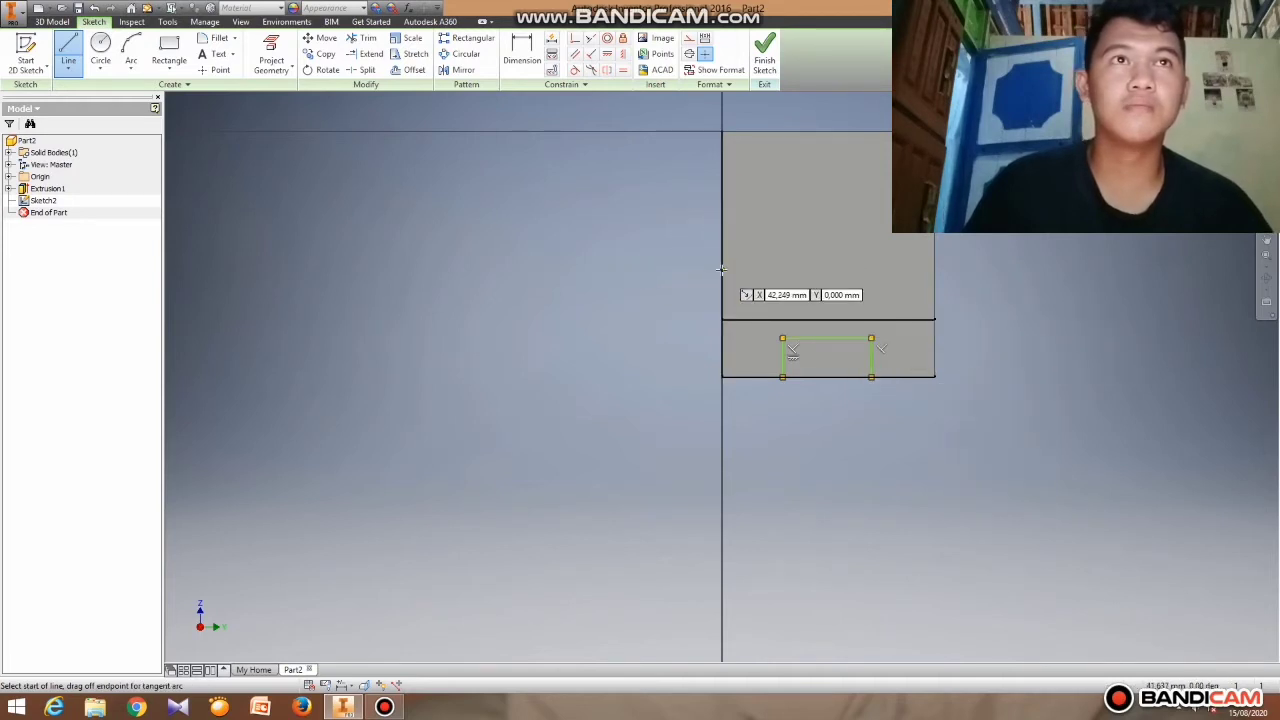
Sketch a two-line rectangular cutout about 17 mm wide and 45 mm high in the face's upper-left corner.
left_click(721, 278)
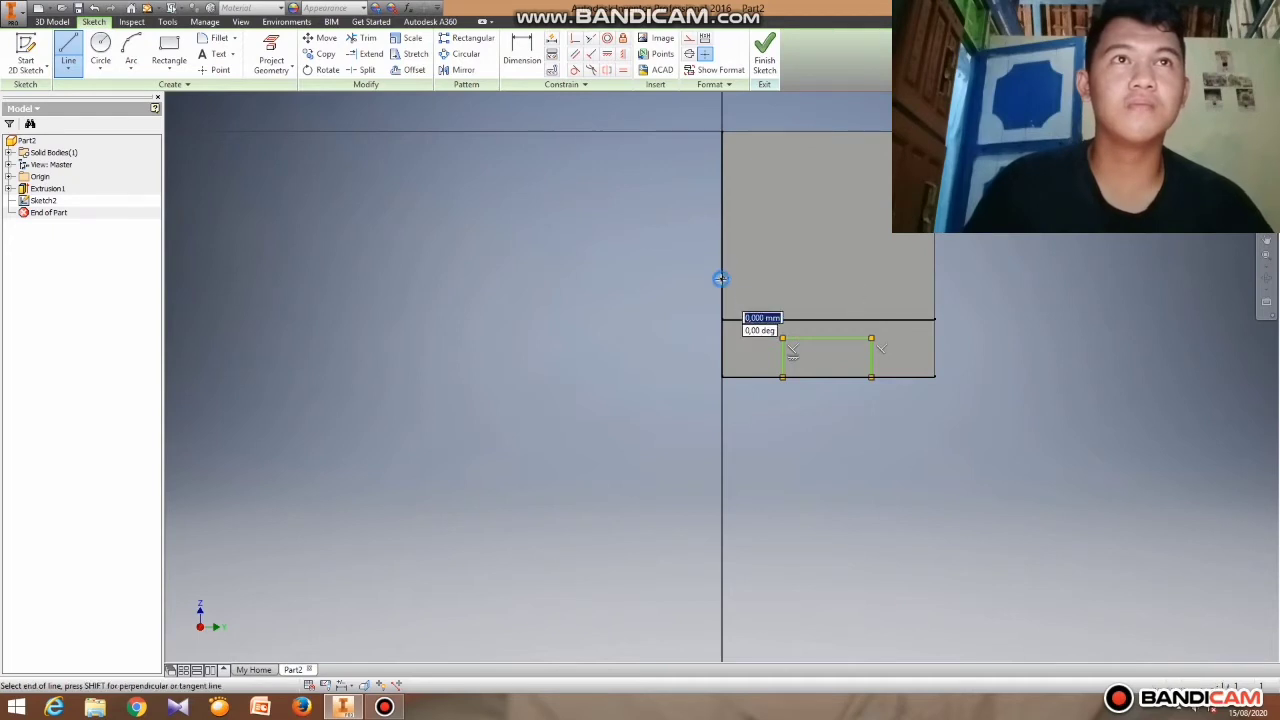
left_click(777, 278)
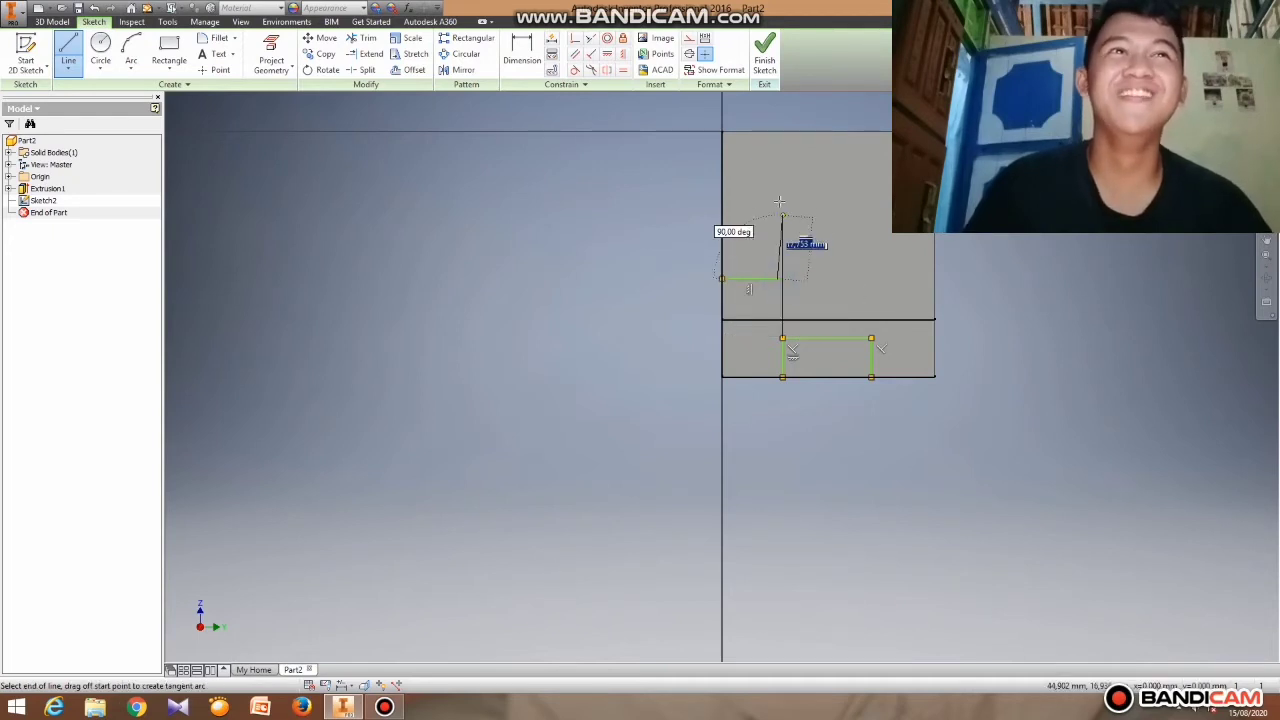
left_click(777, 132)
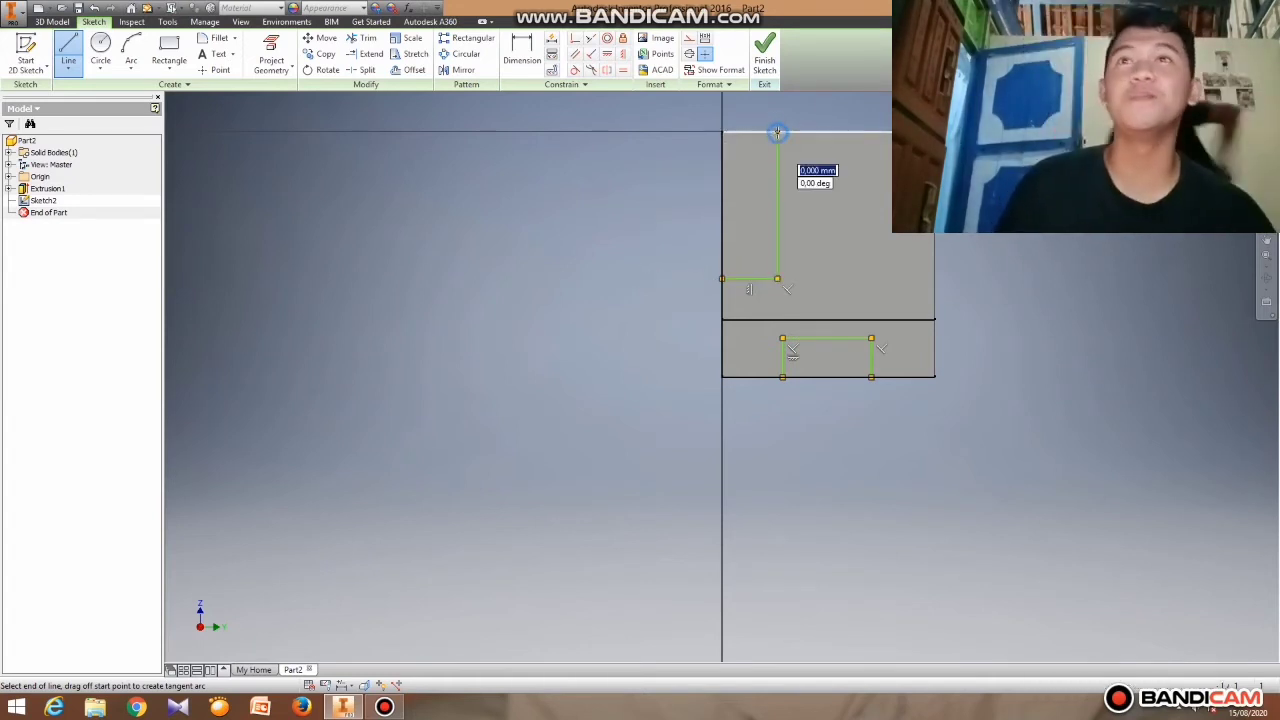
right_click(841, 173)
left_click(878, 174)
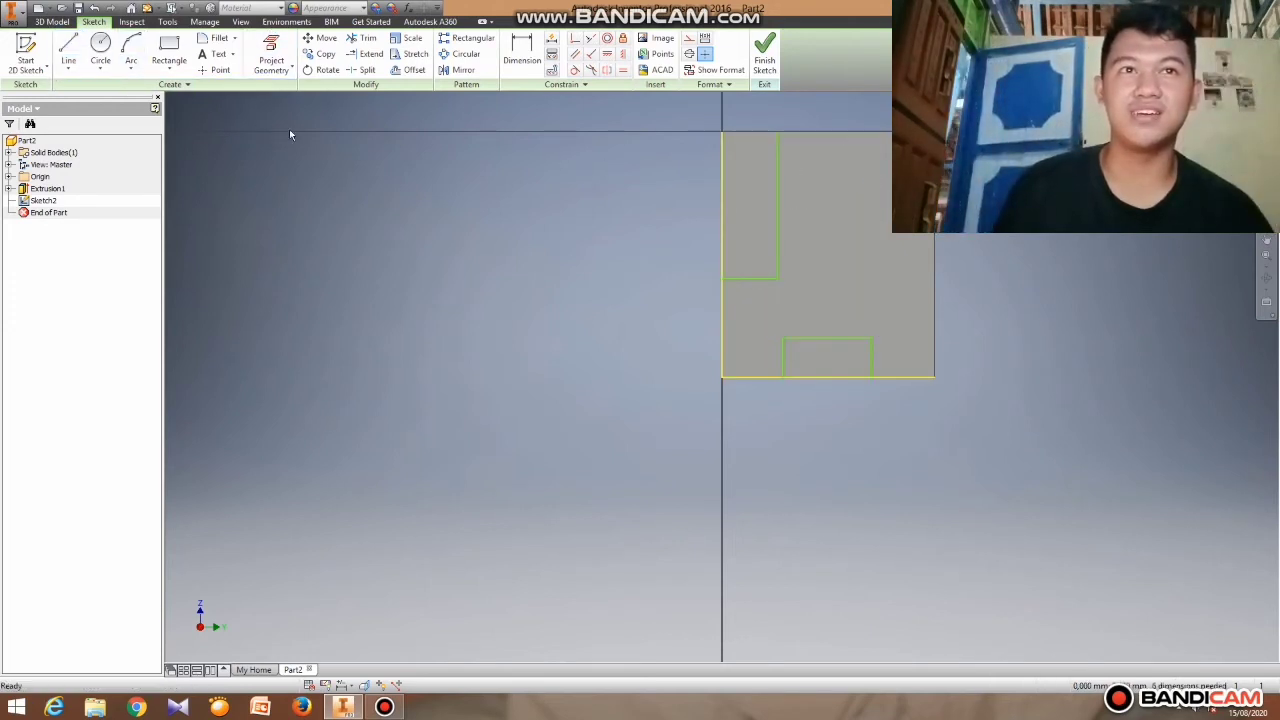
Dimension the bottom notch's left side at 12 mm from the face's left edge.
left_click(521, 50)
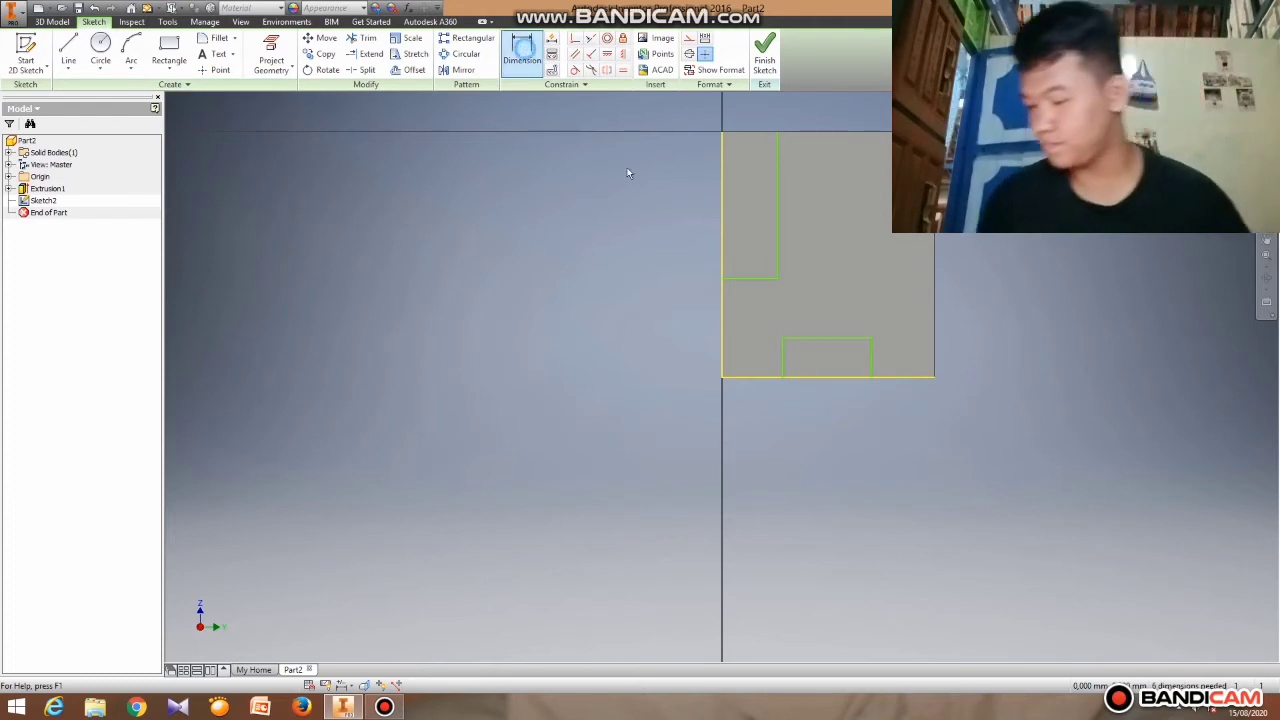
left_click(722, 357)
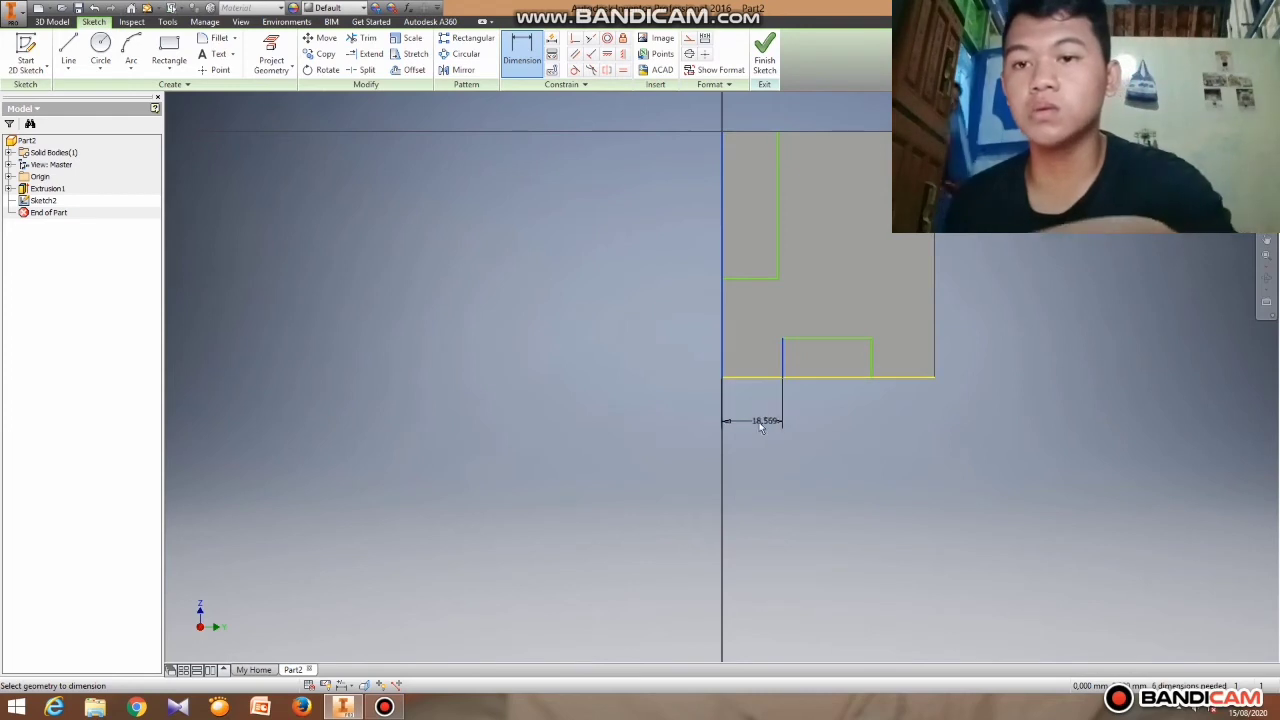
left_click(762, 427)
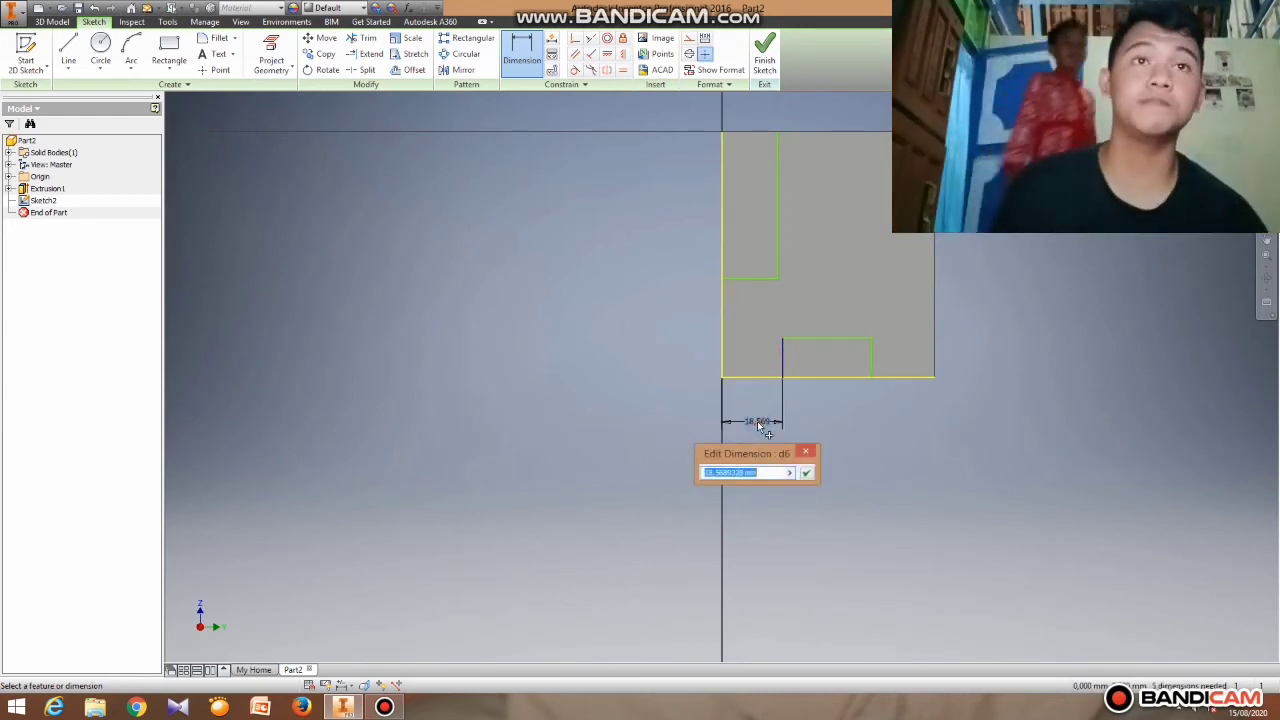
type("12")
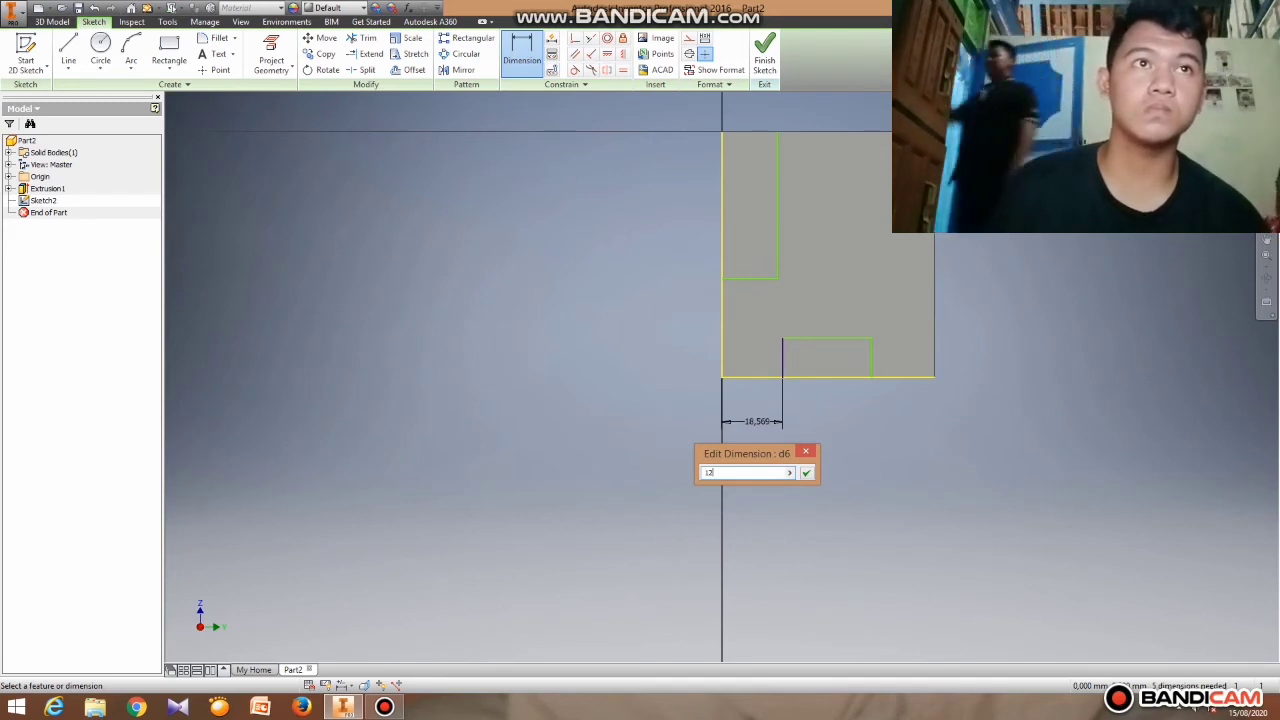
left_click(807, 474)
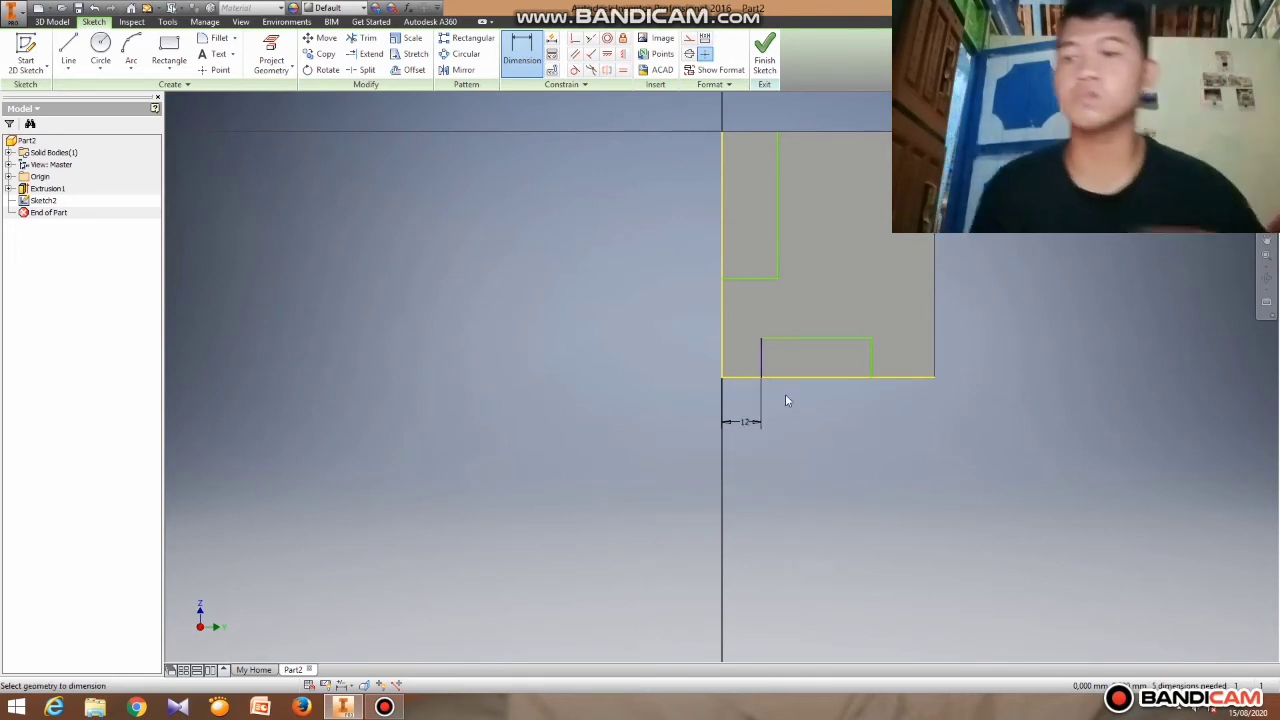
Dimension the bottom notch's right side at 12 mm from the face's right edge.
left_click(871, 366)
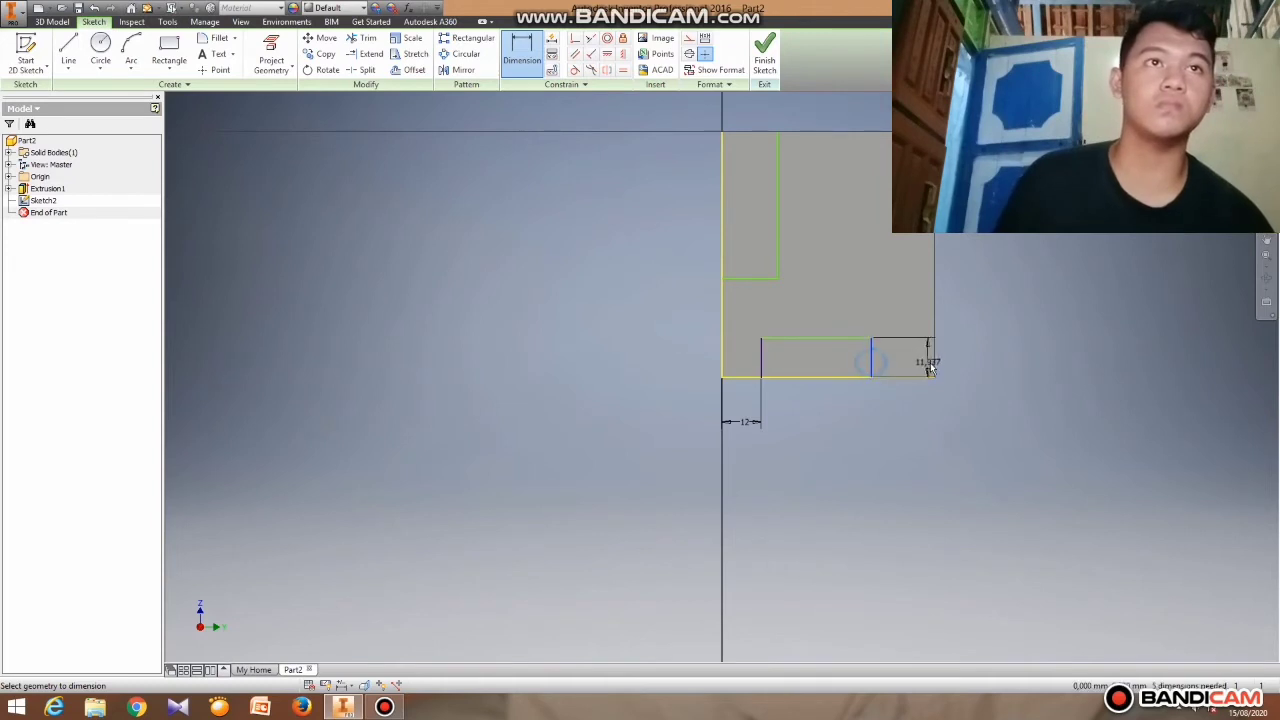
left_click(933, 362)
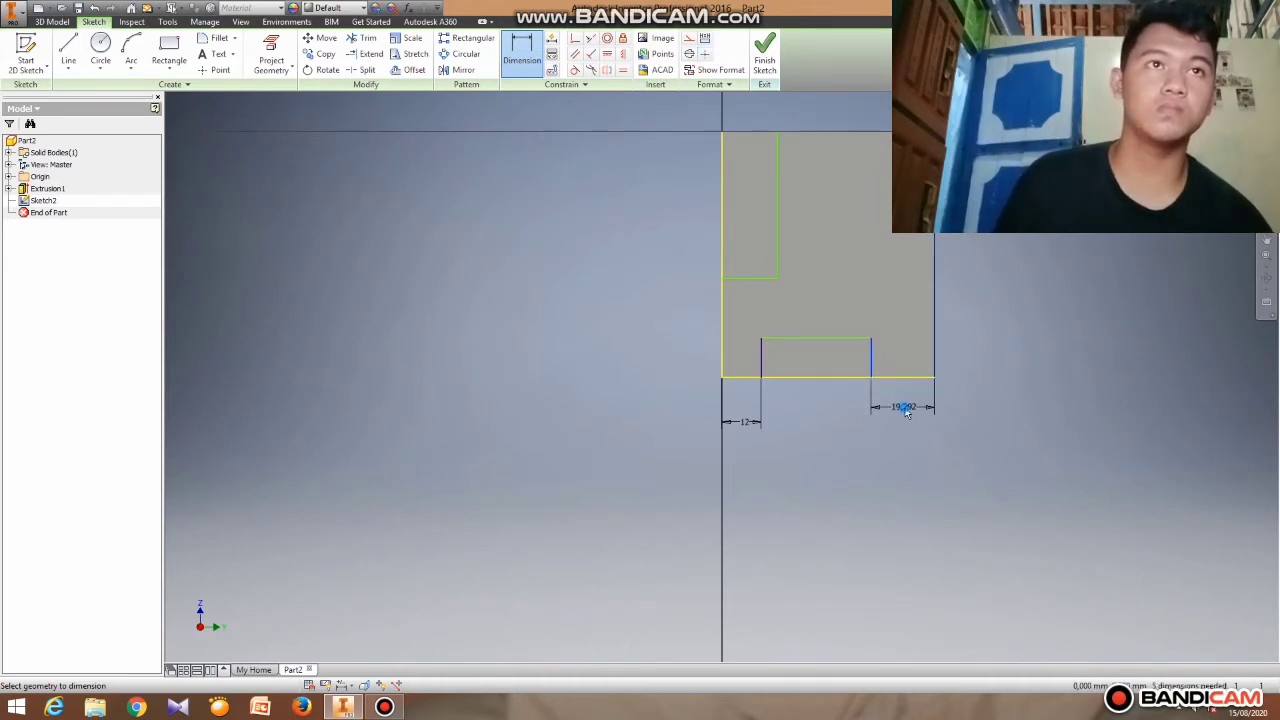
left_click(904, 408)
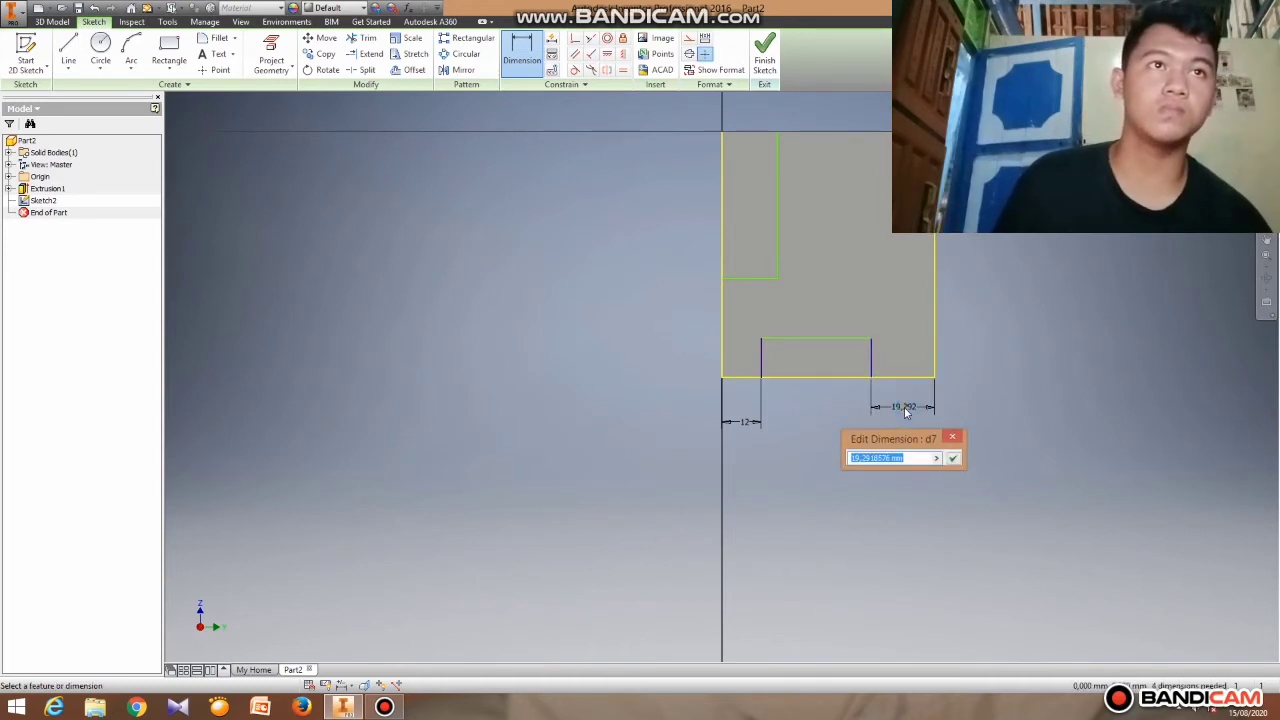
type("12")
key("Return")
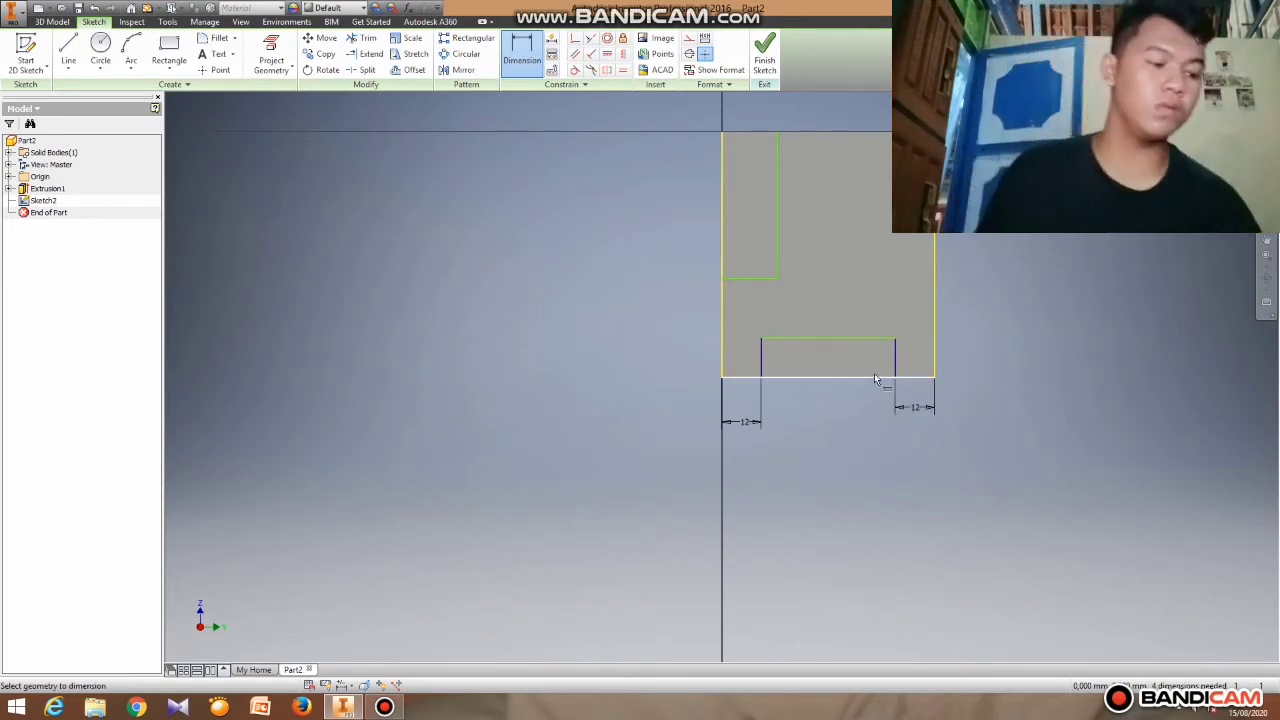
Dimension the bottom notch's height at 10 mm from the face's bottom edge.
left_click(872, 377)
left_click(867, 339)
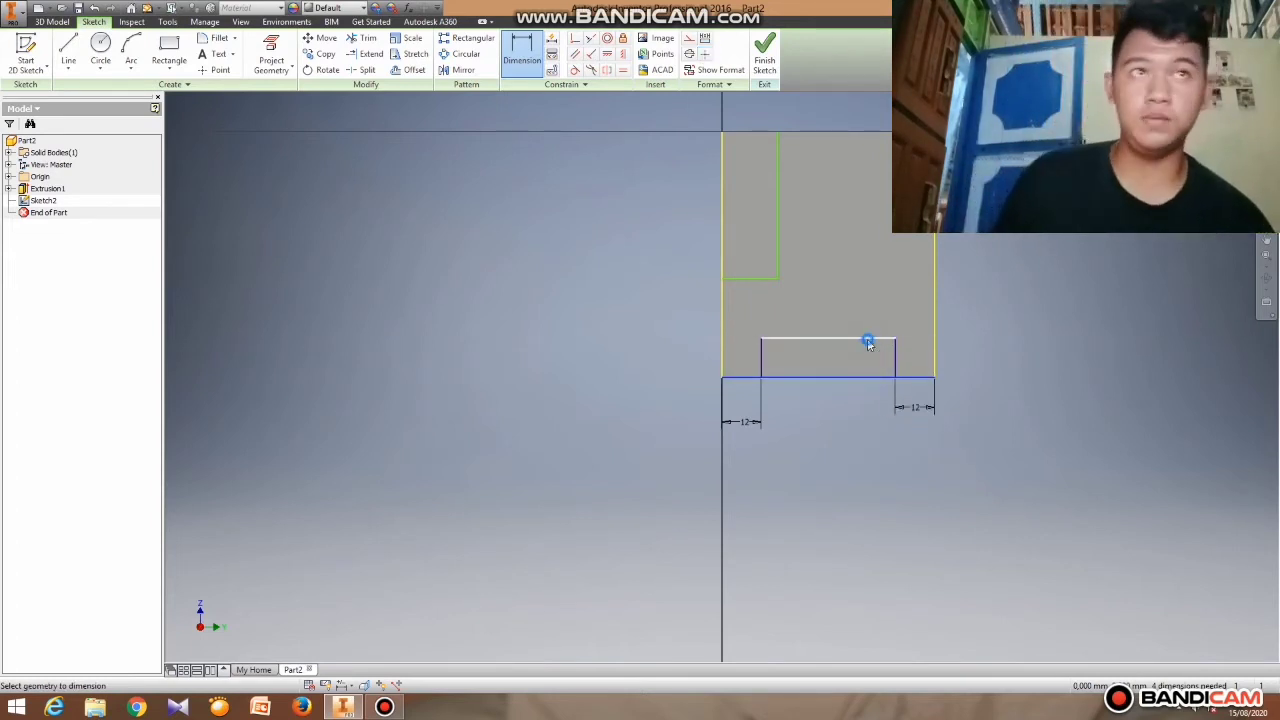
left_click(966, 364)
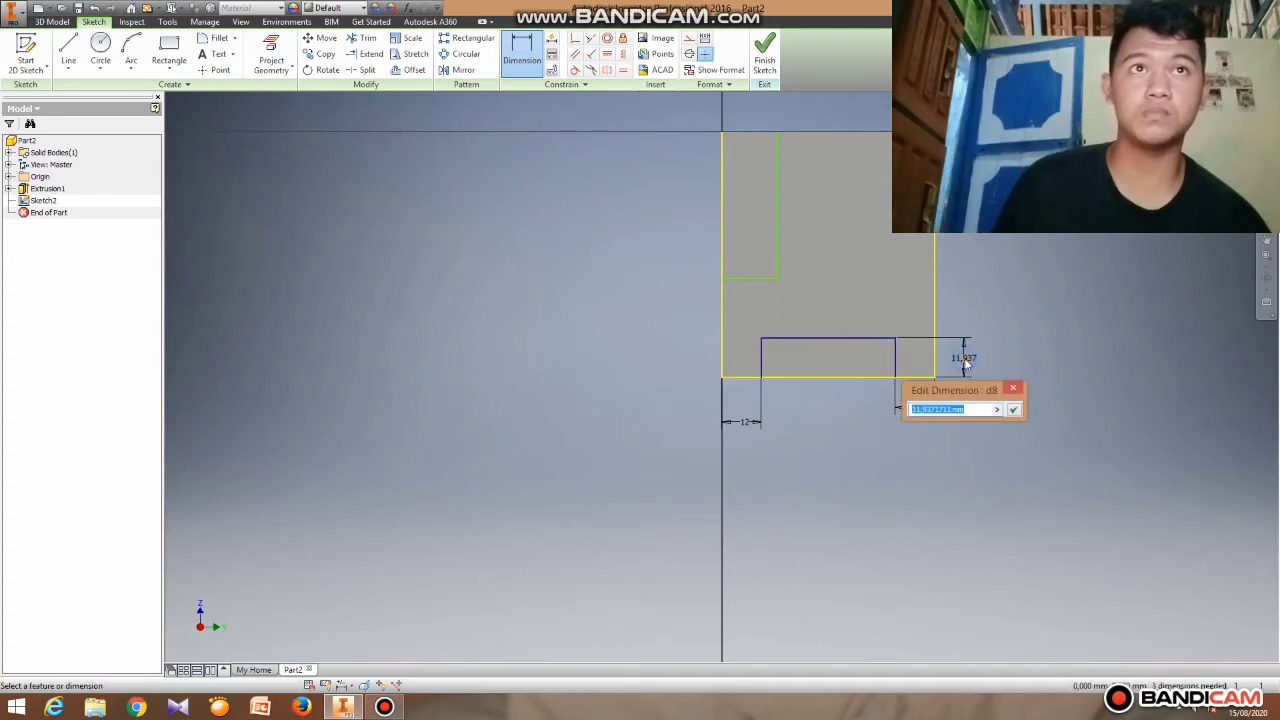
type("10")
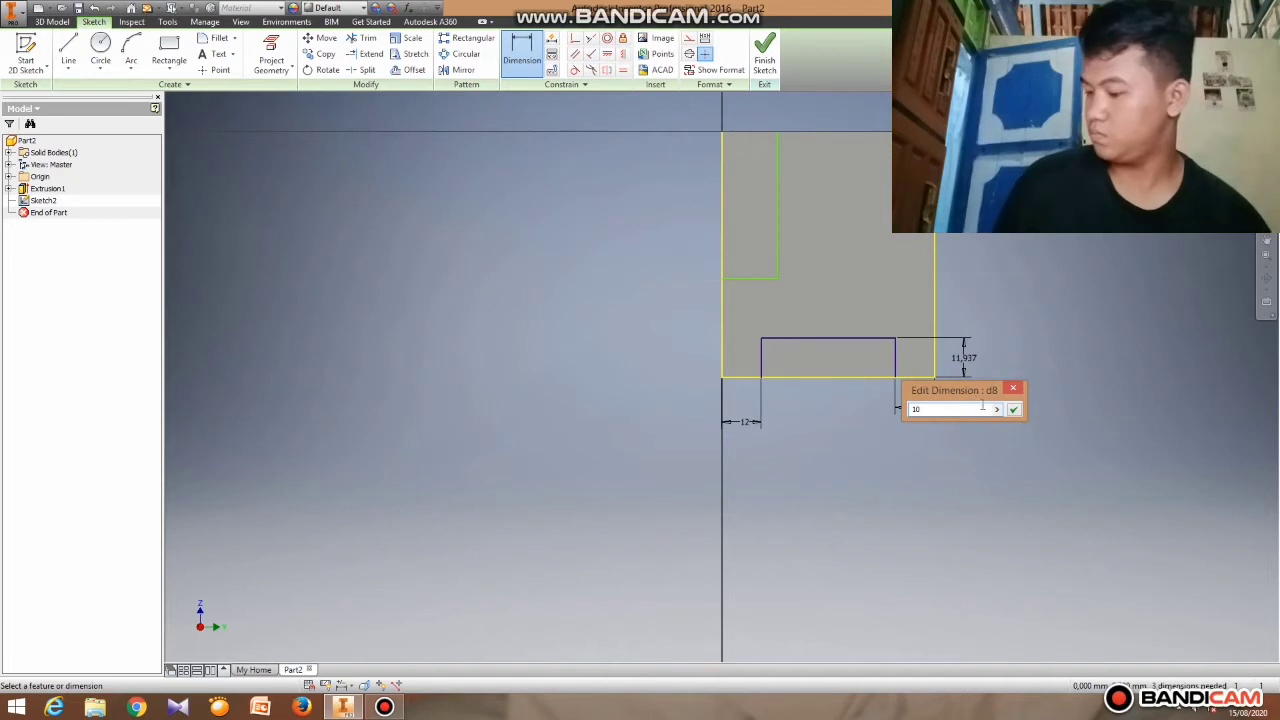
left_click(1013, 411)
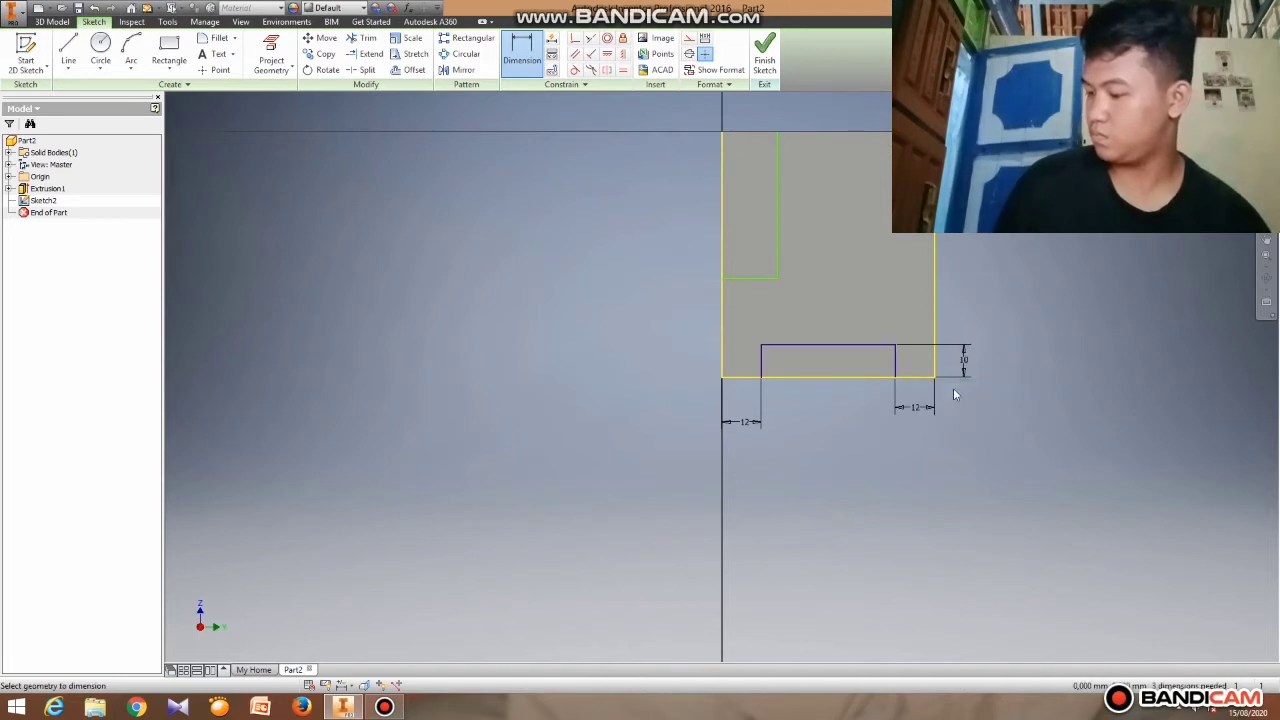
left_click(723, 264)
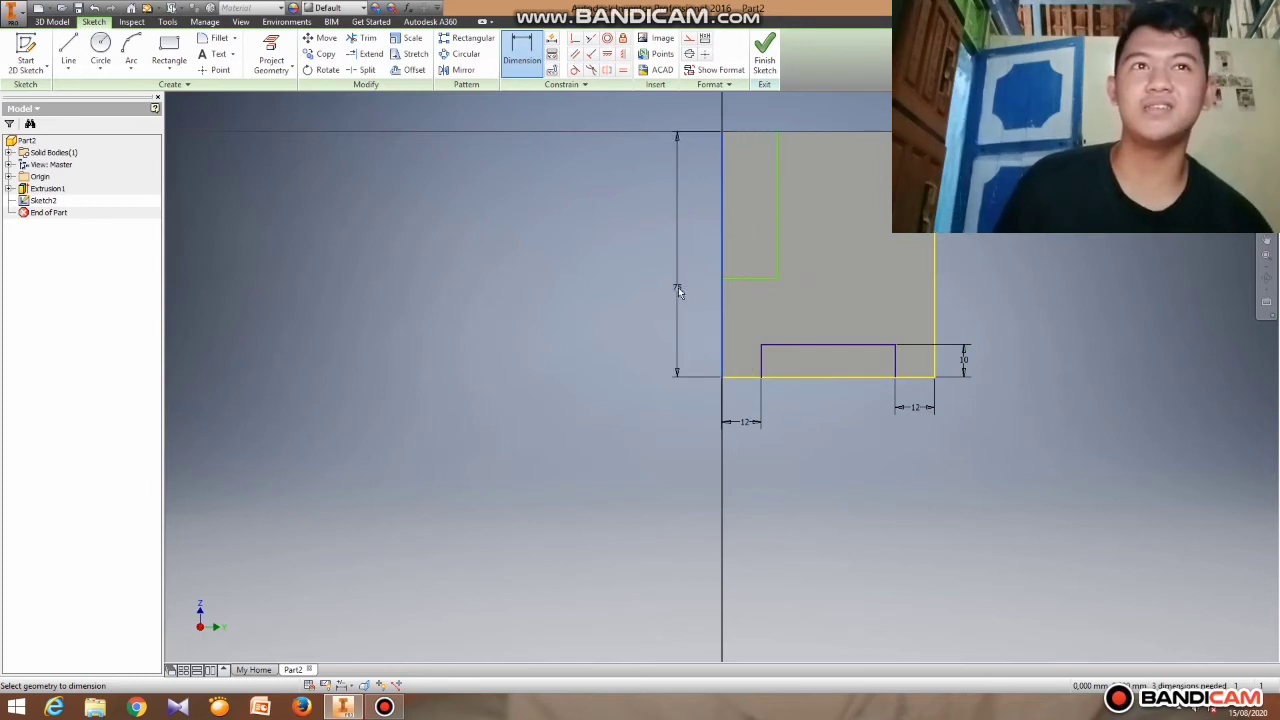
key("z")
key("d")
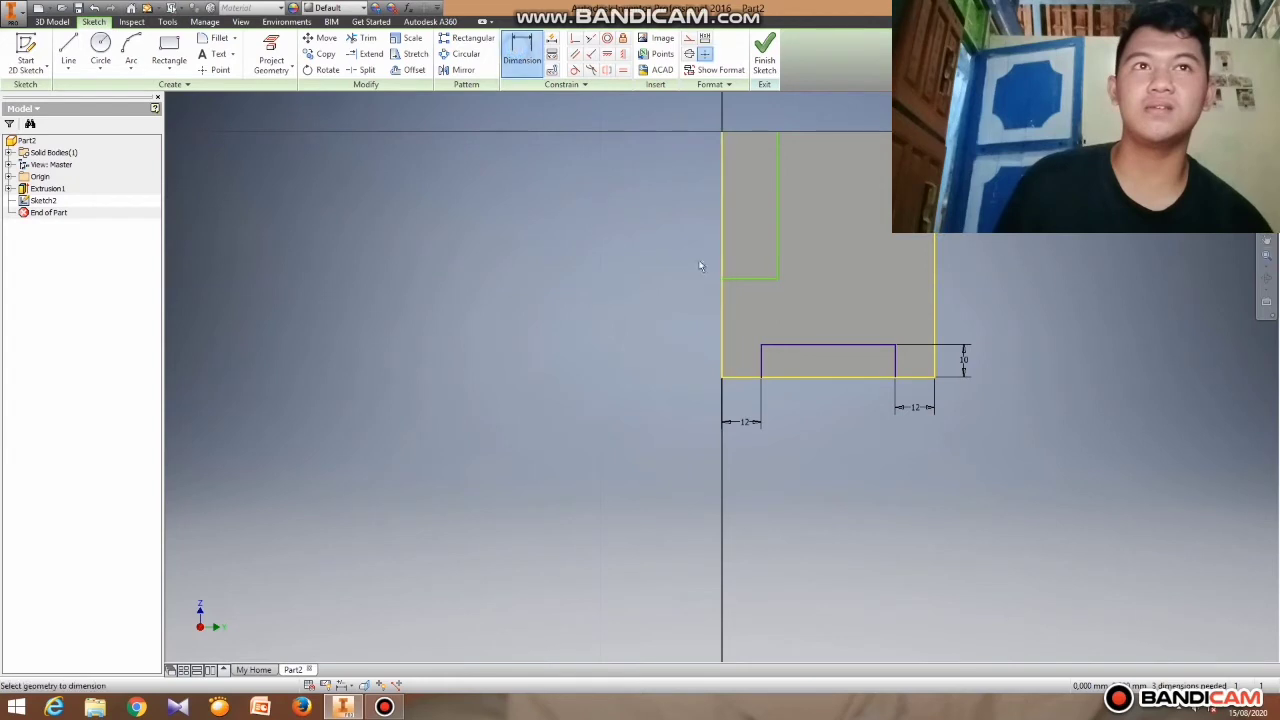
left_click(743, 279)
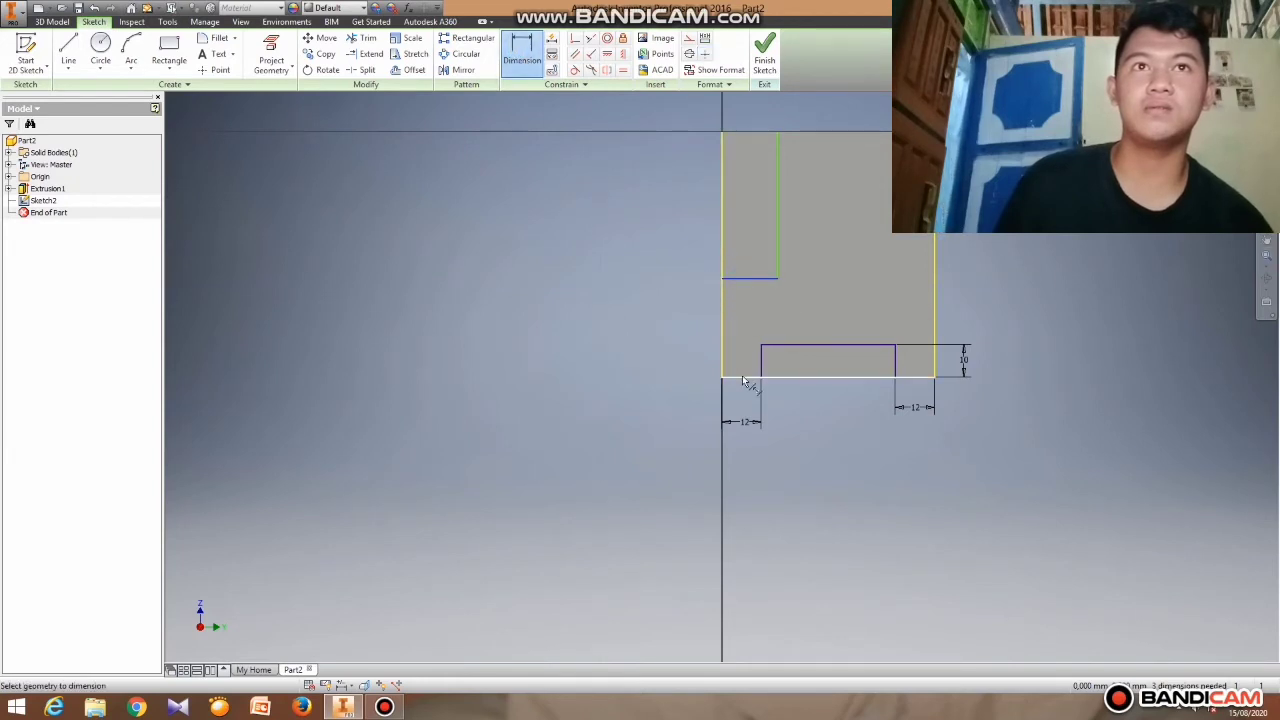
left_click(741, 377)
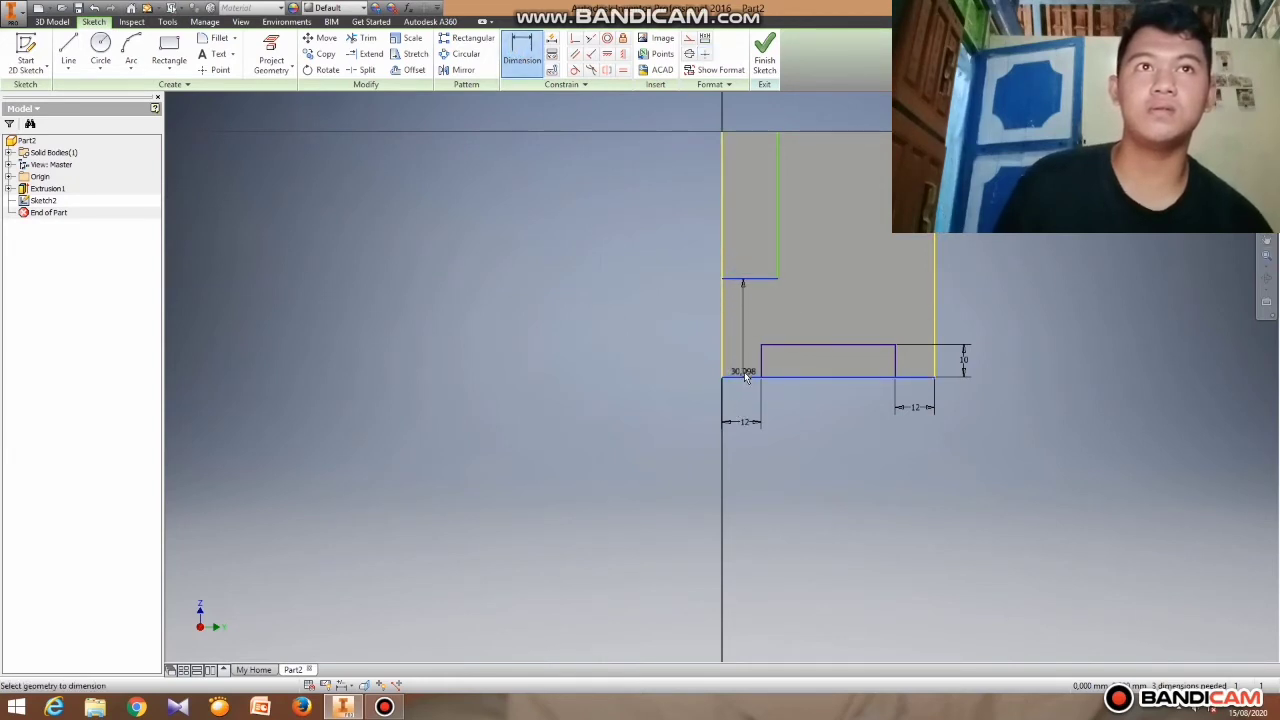
left_click(747, 380)
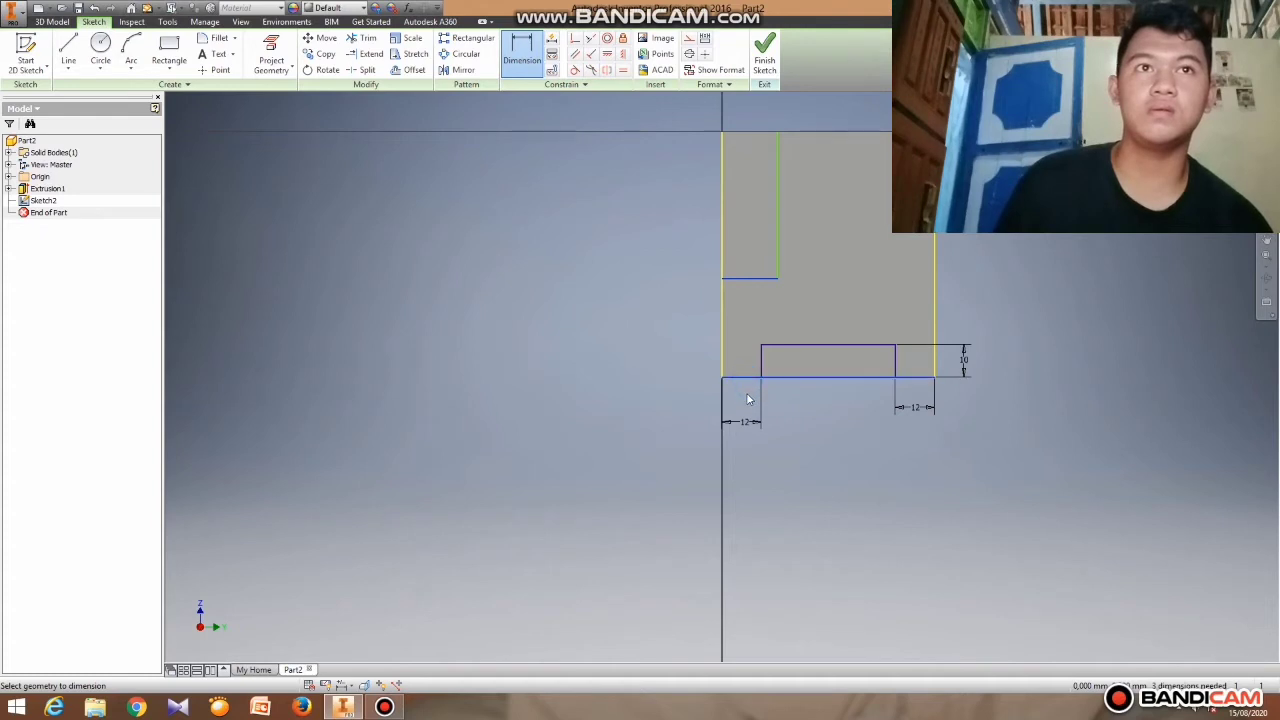
left_click(746, 277)
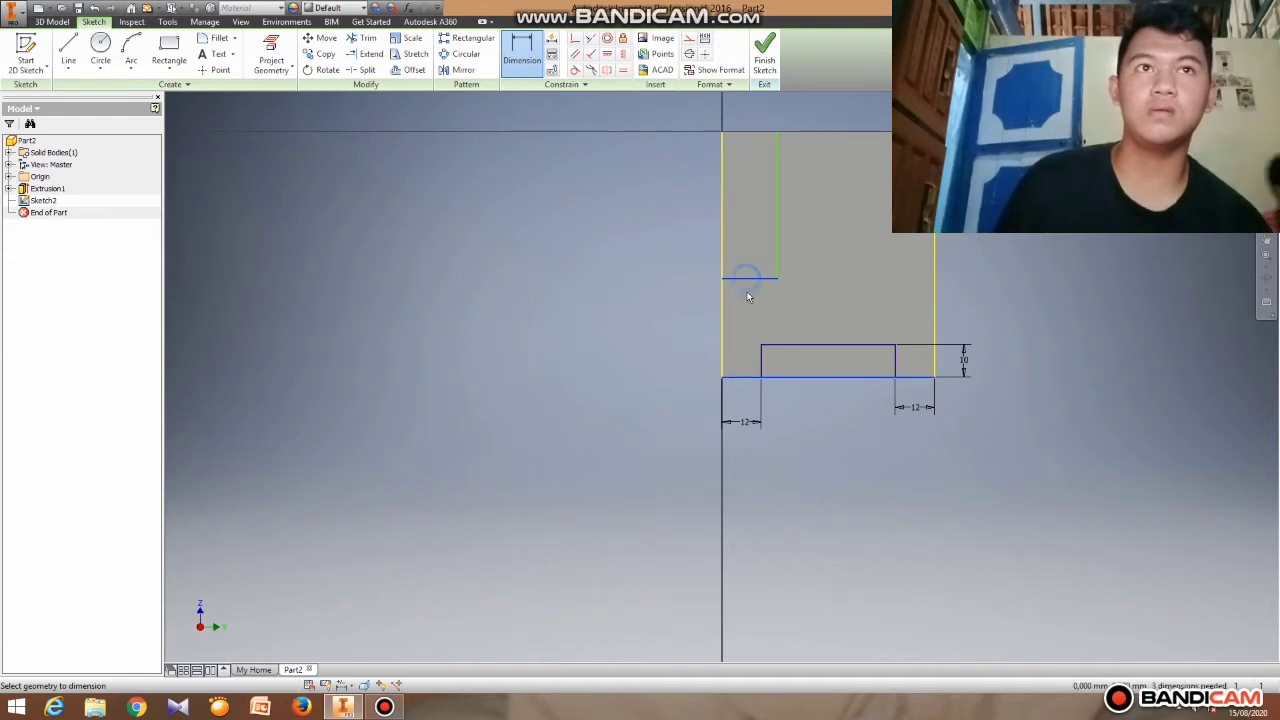
right_click(535, 281)
left_click(569, 284)
Dimension the corner cutout's horizontal line at 25 mm above the face's bottom edge.
left_click(524, 65)
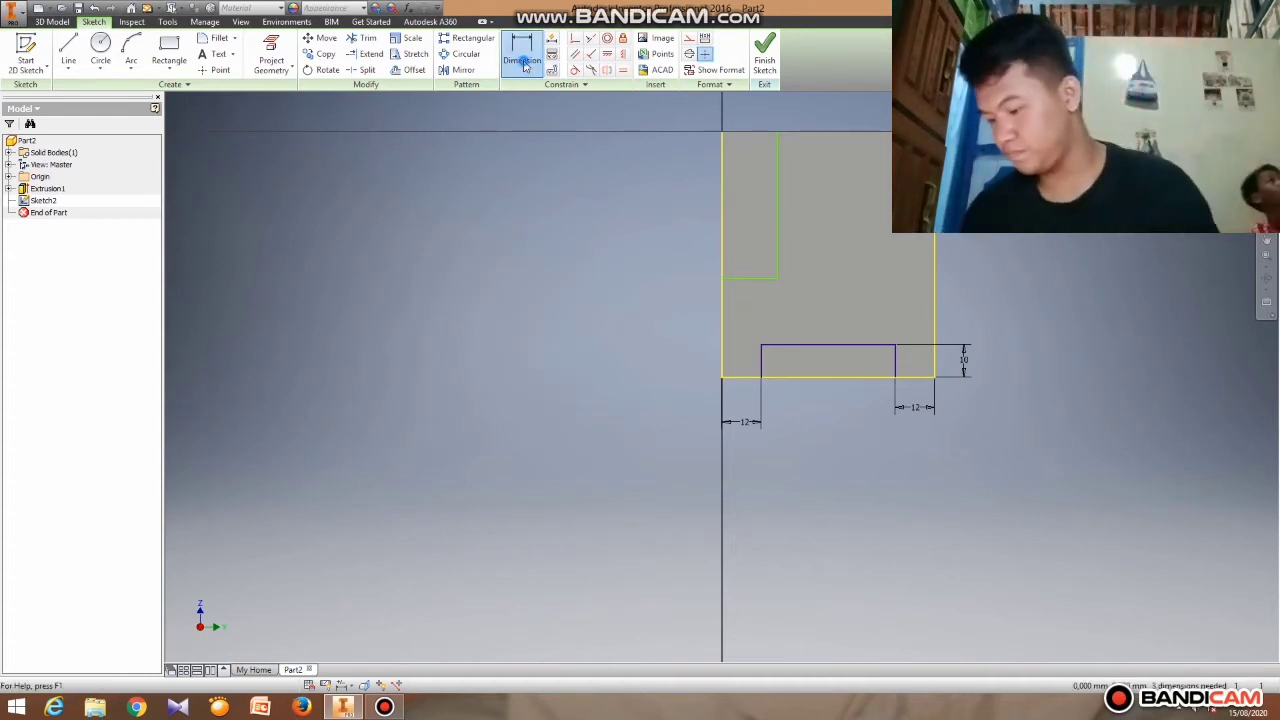
left_click(743, 278)
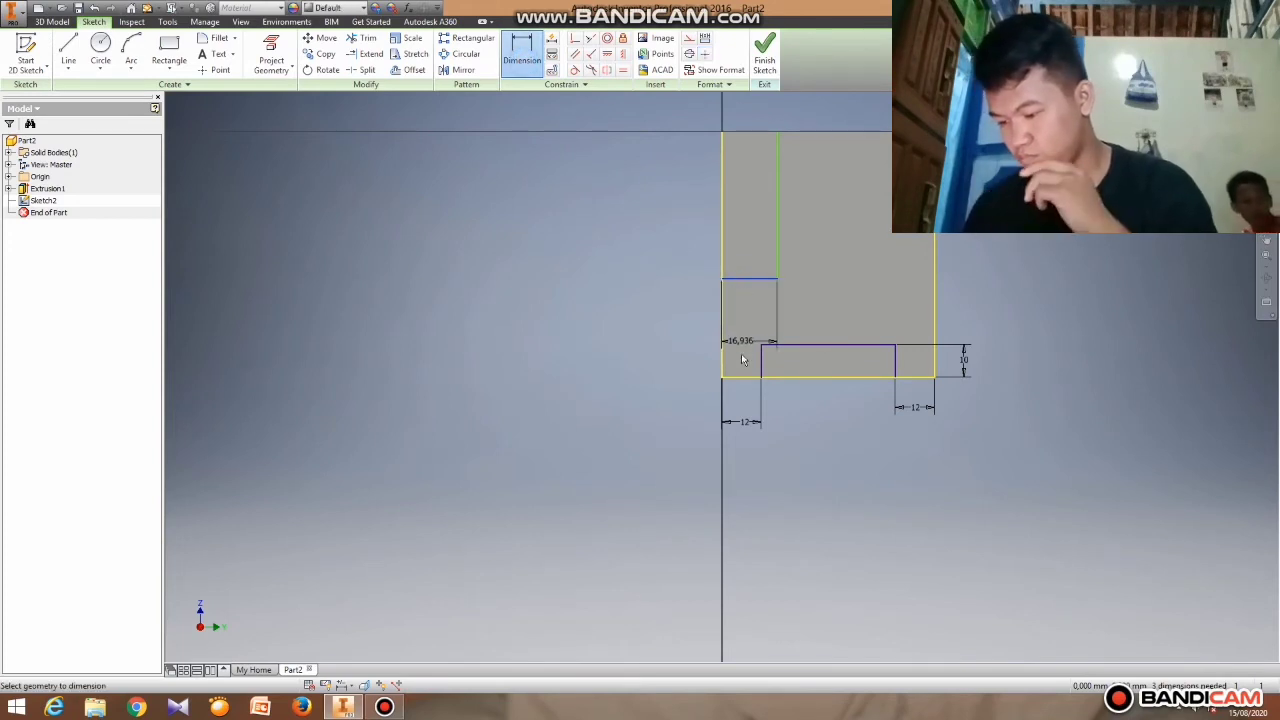
left_click(739, 377)
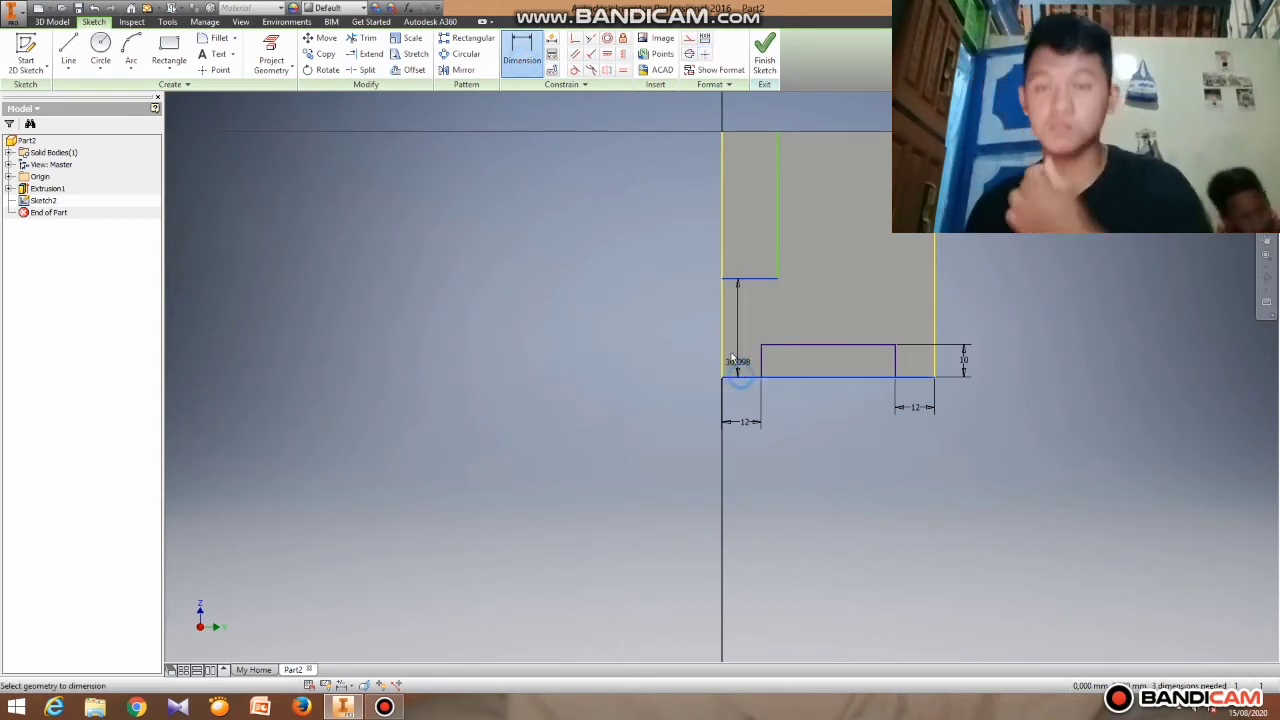
left_click(666, 328)
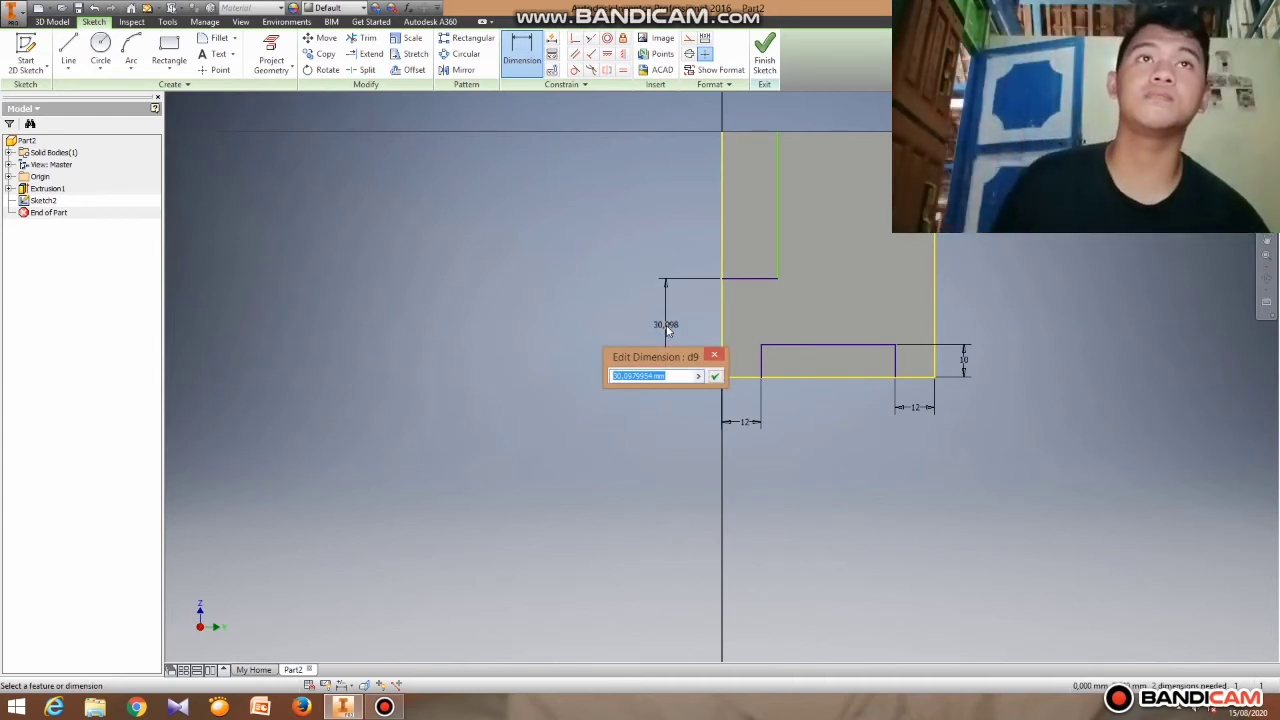
type("3")
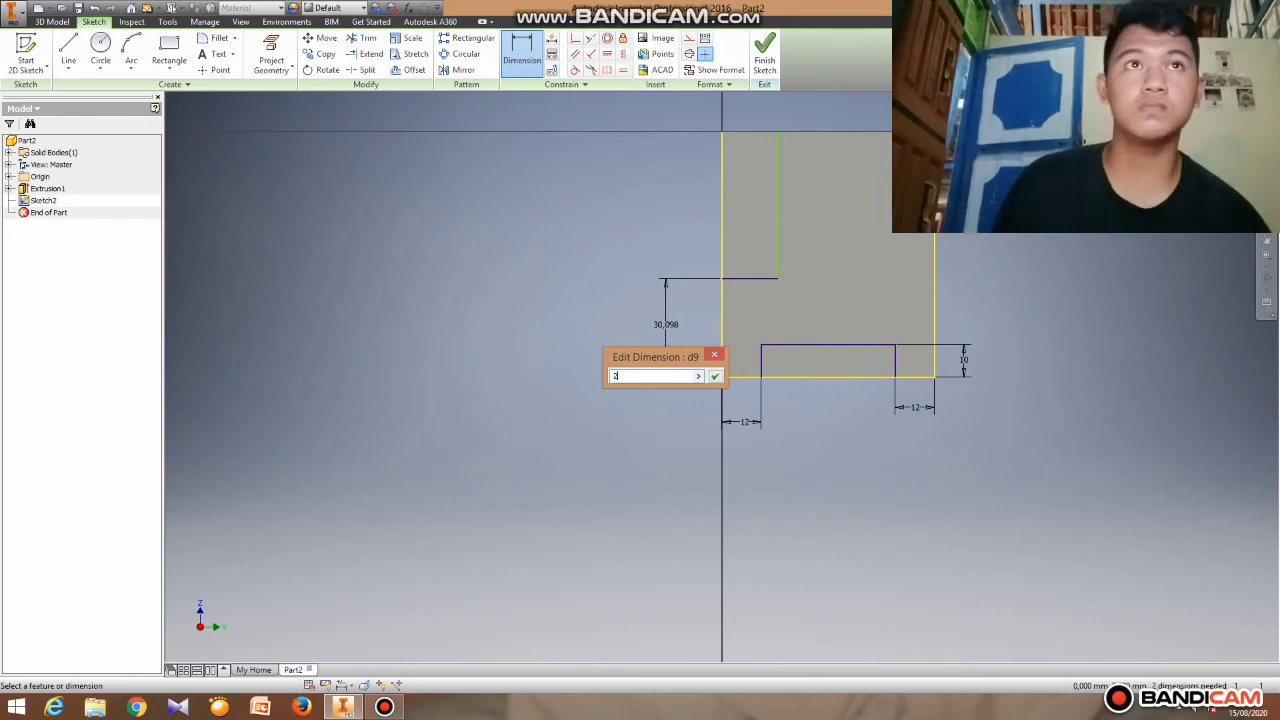
type("5")
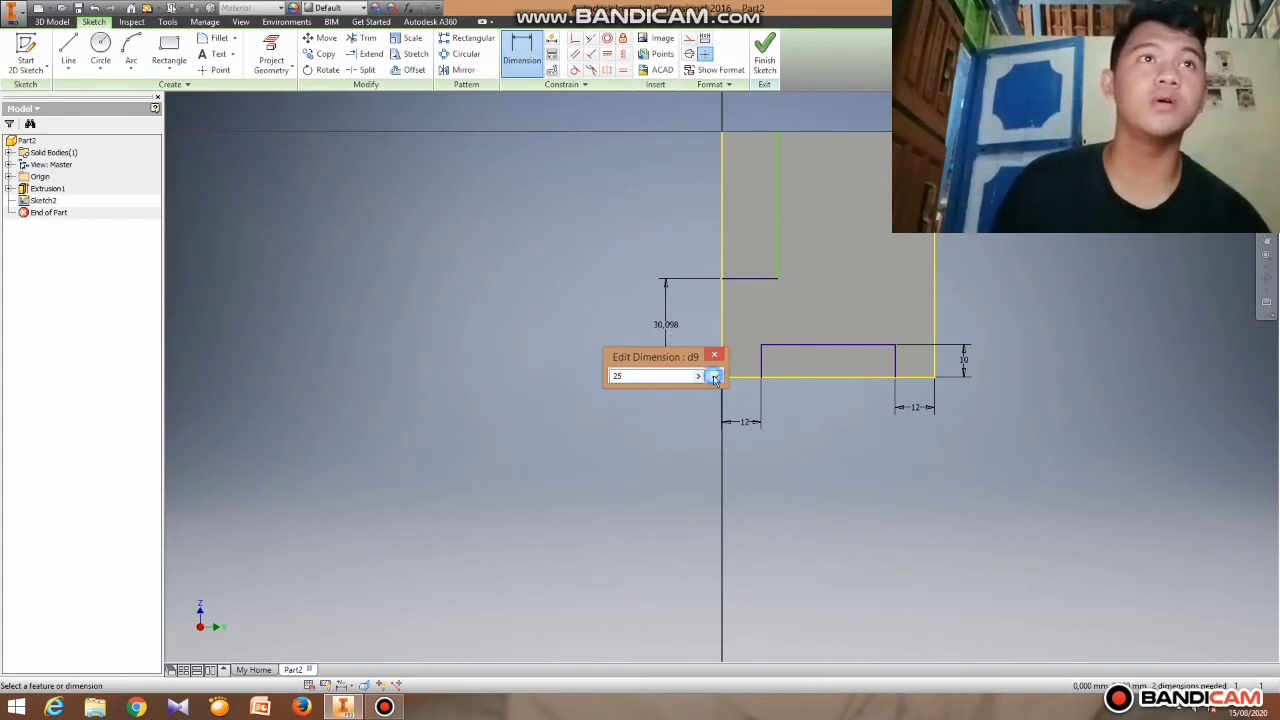
left_click(714, 377)
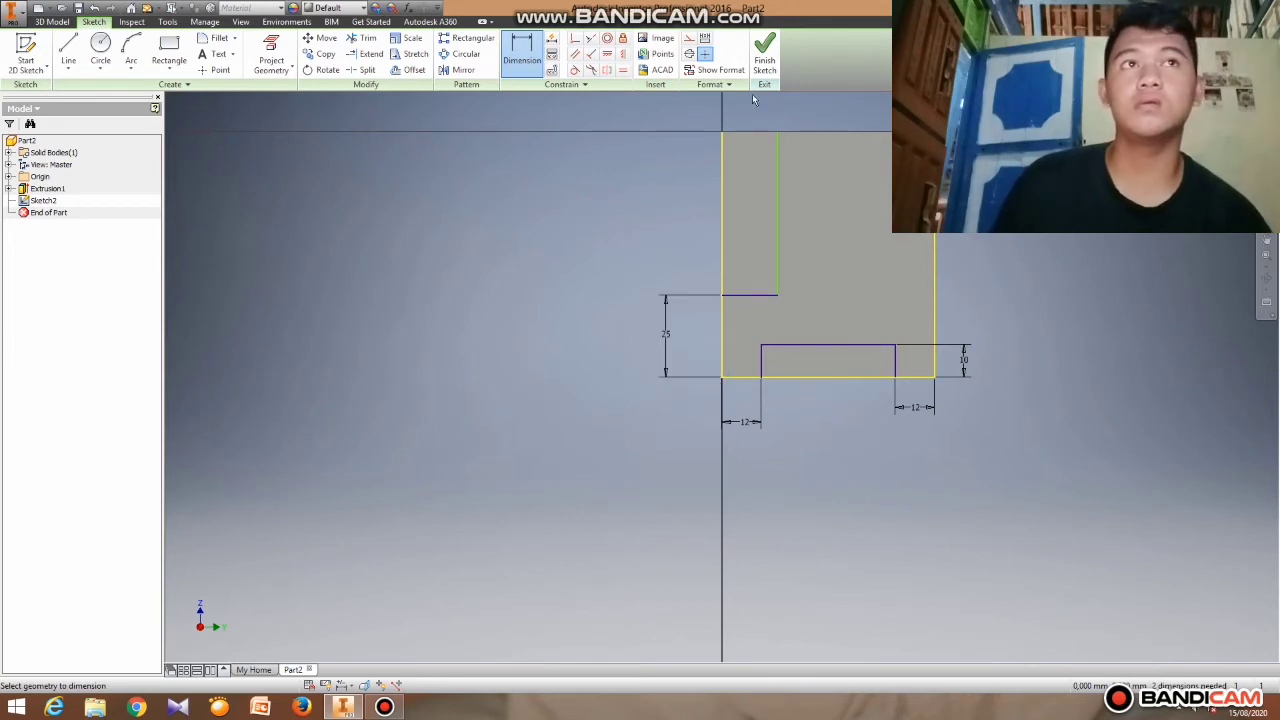
Dimension the corner cutout's vertical line at 40 mm from the face's right edge and finish the sketch.
left_click(776, 200)
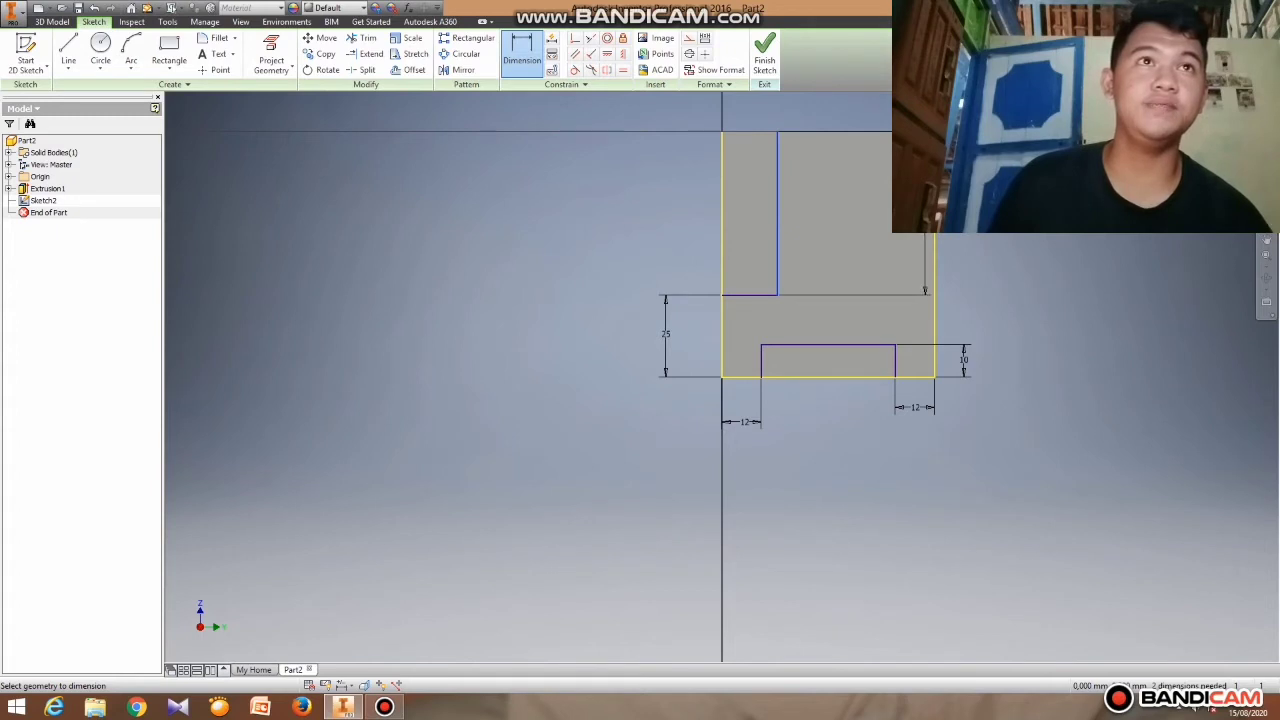
left_click(934, 206)
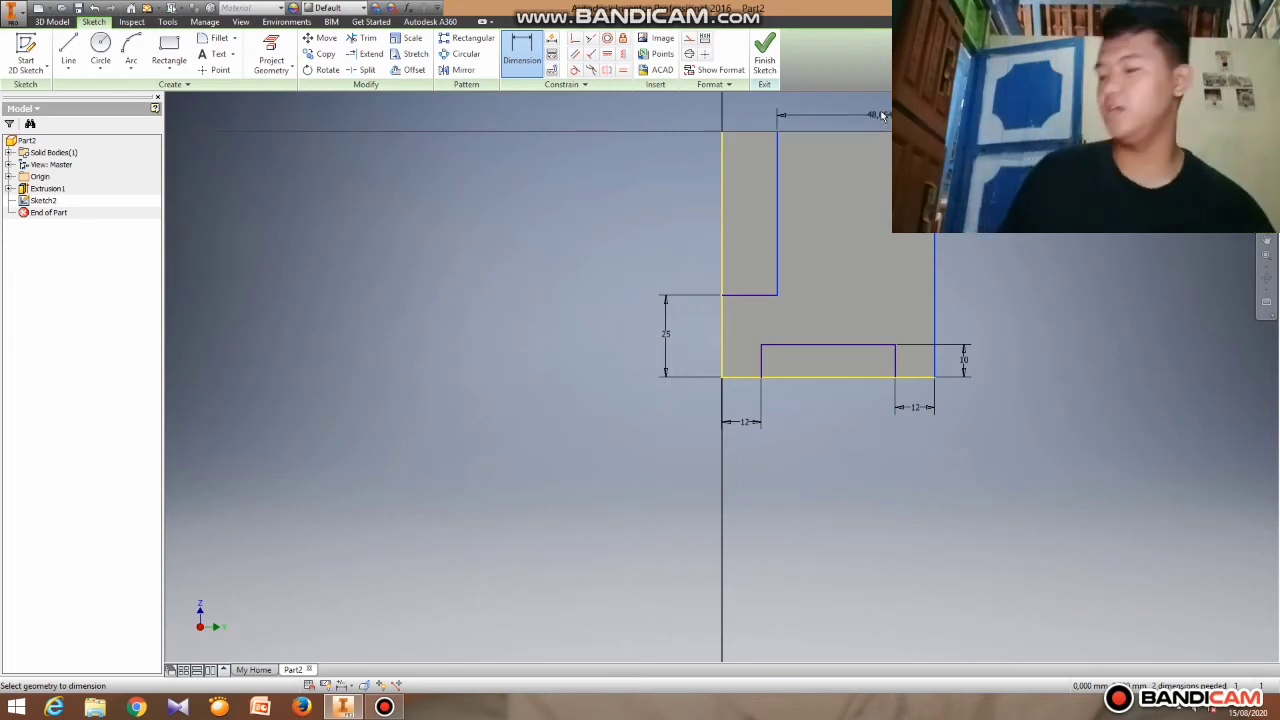
left_click(882, 113)
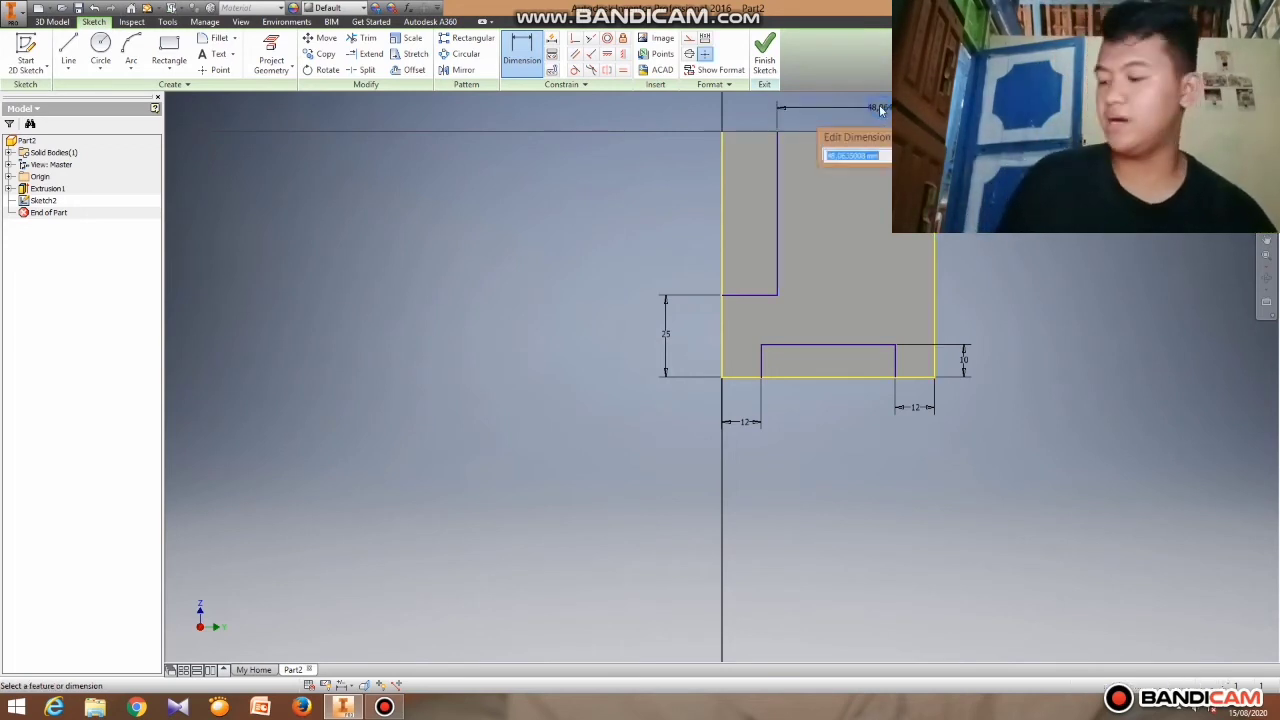
type("4")
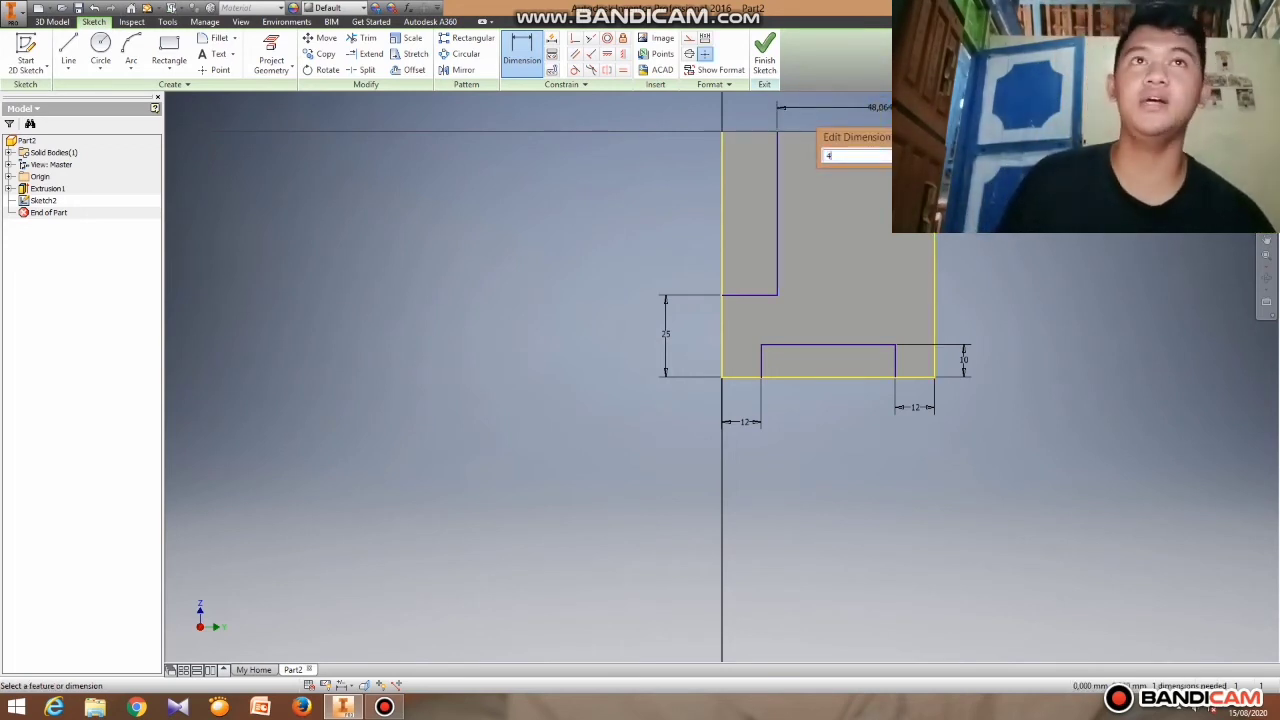
type("0")
key("Return")
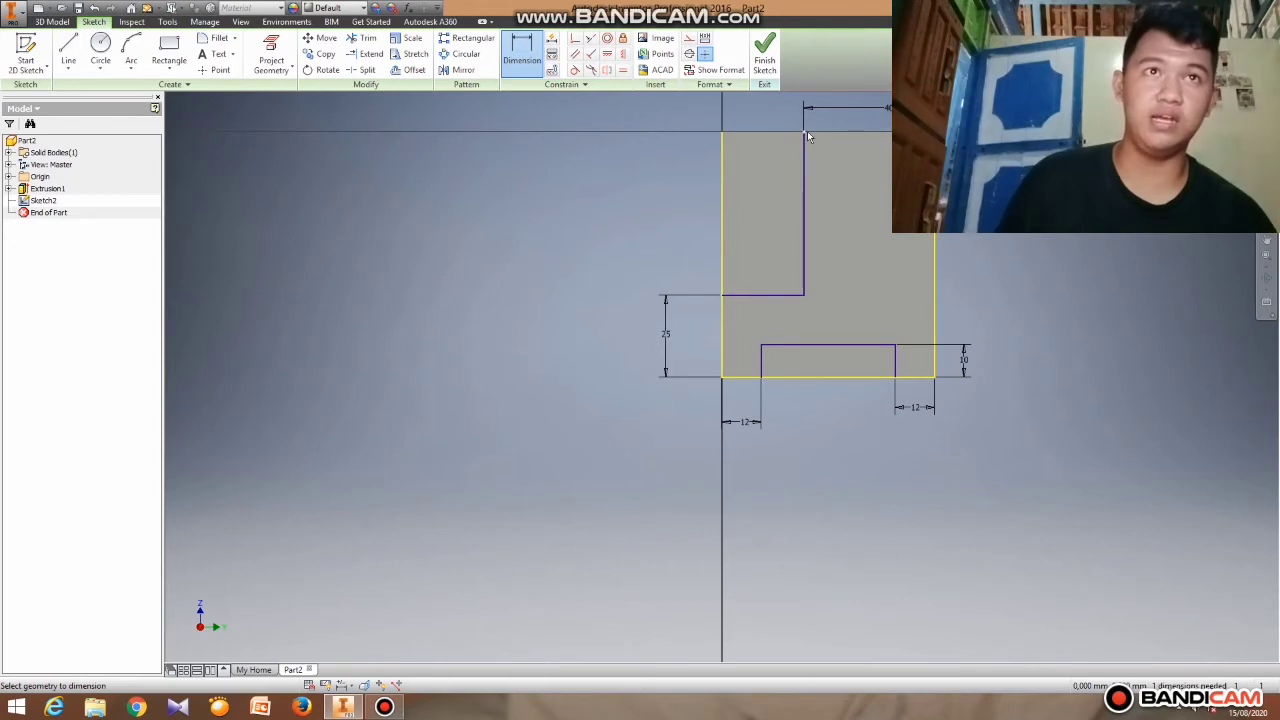
left_click(768, 57)
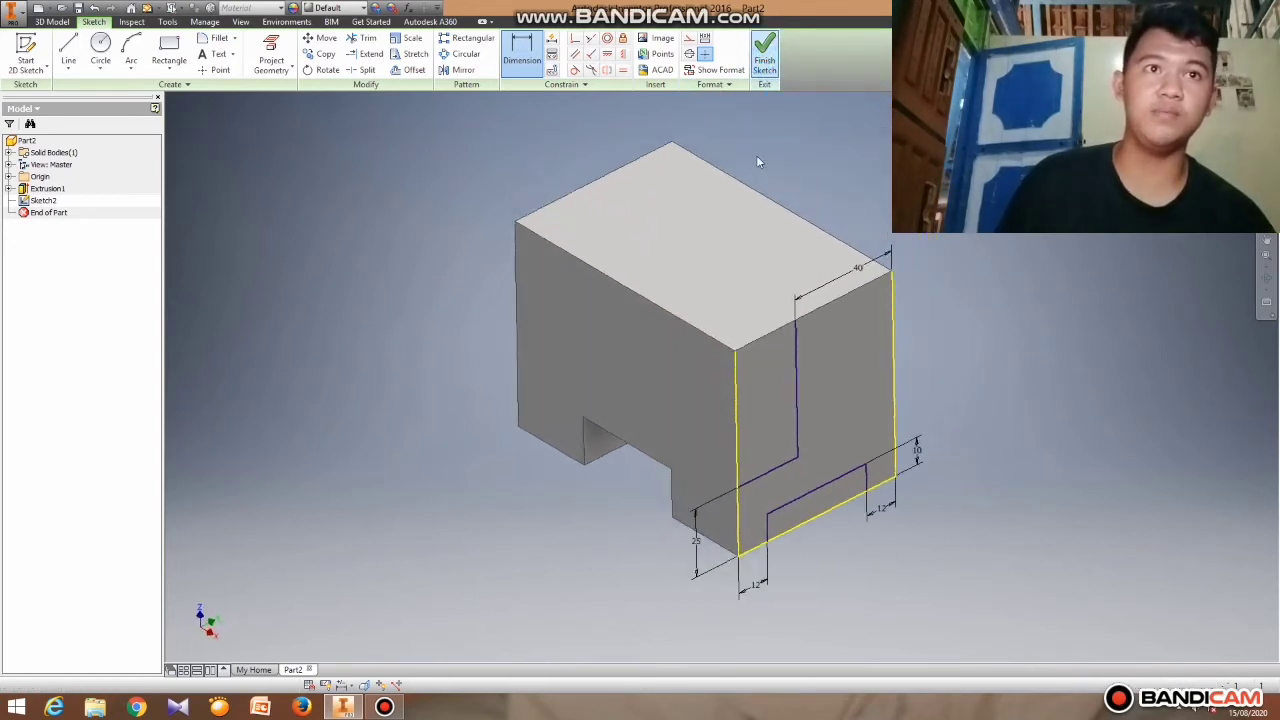
Start an extrusion with the bottom notch as its profile and try to add the corner cutout region.
left_click(68, 50)
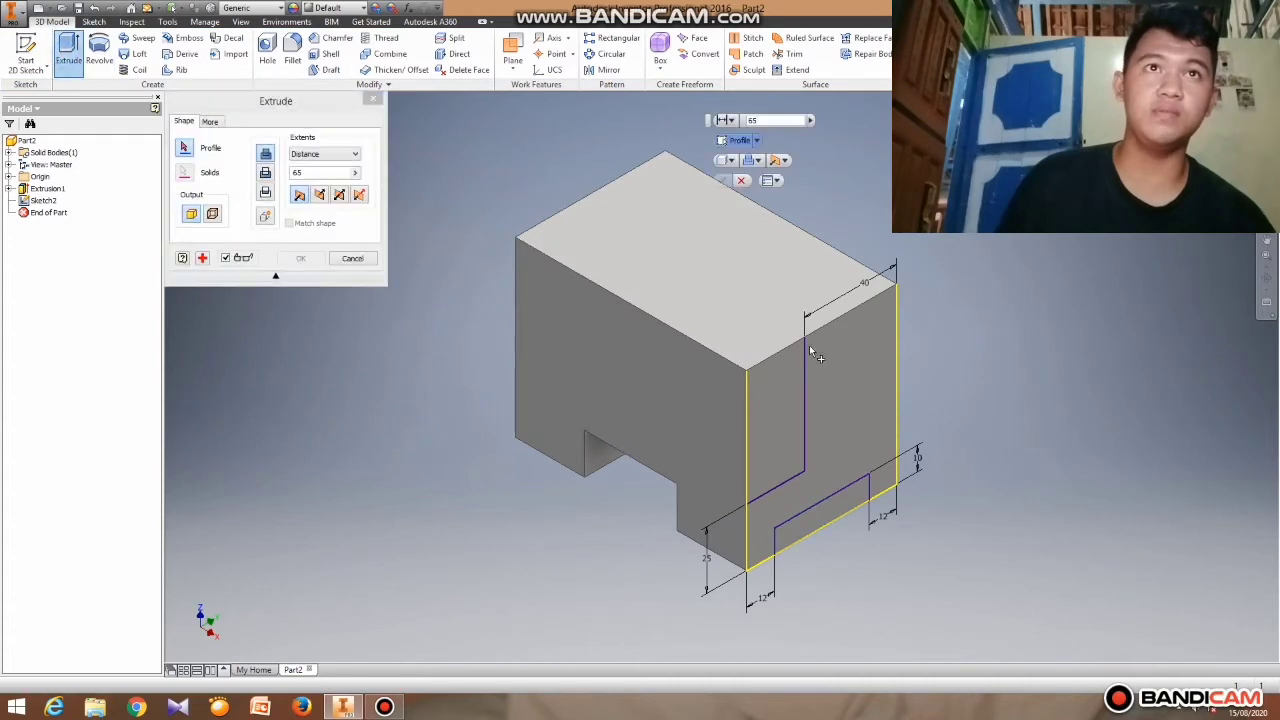
left_click(791, 403)
left_click(831, 517)
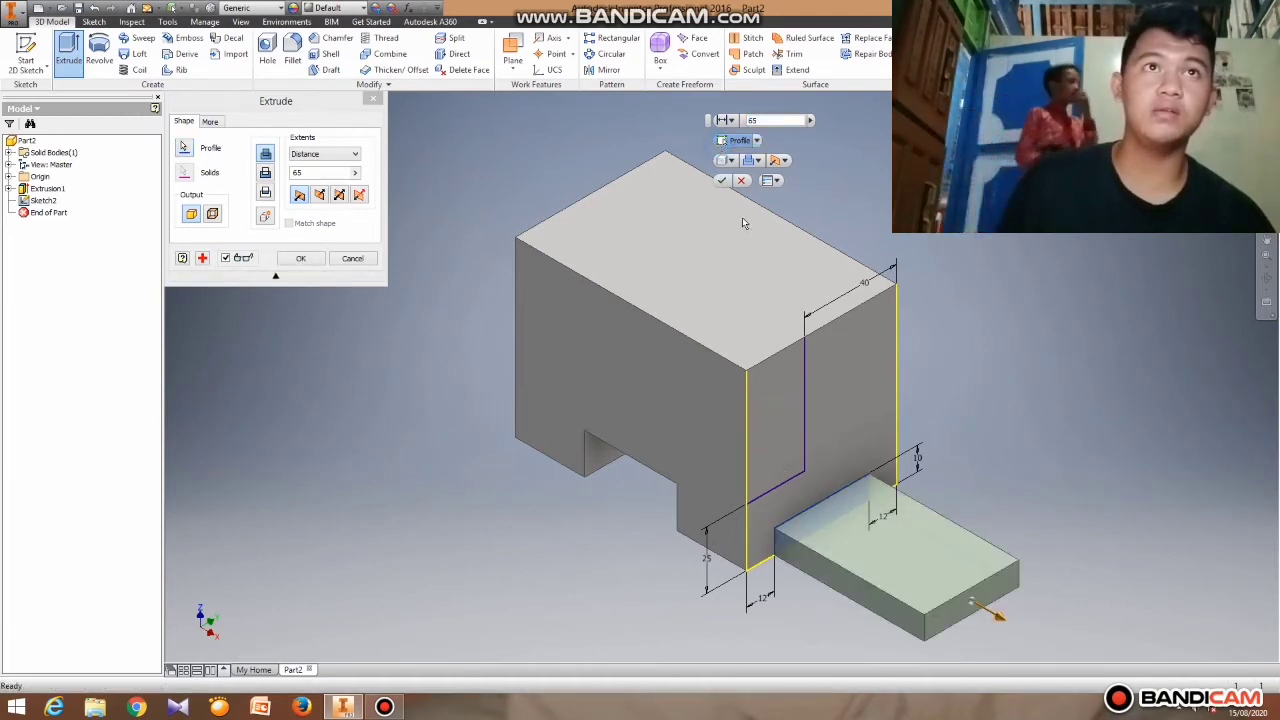
left_click(768, 404)
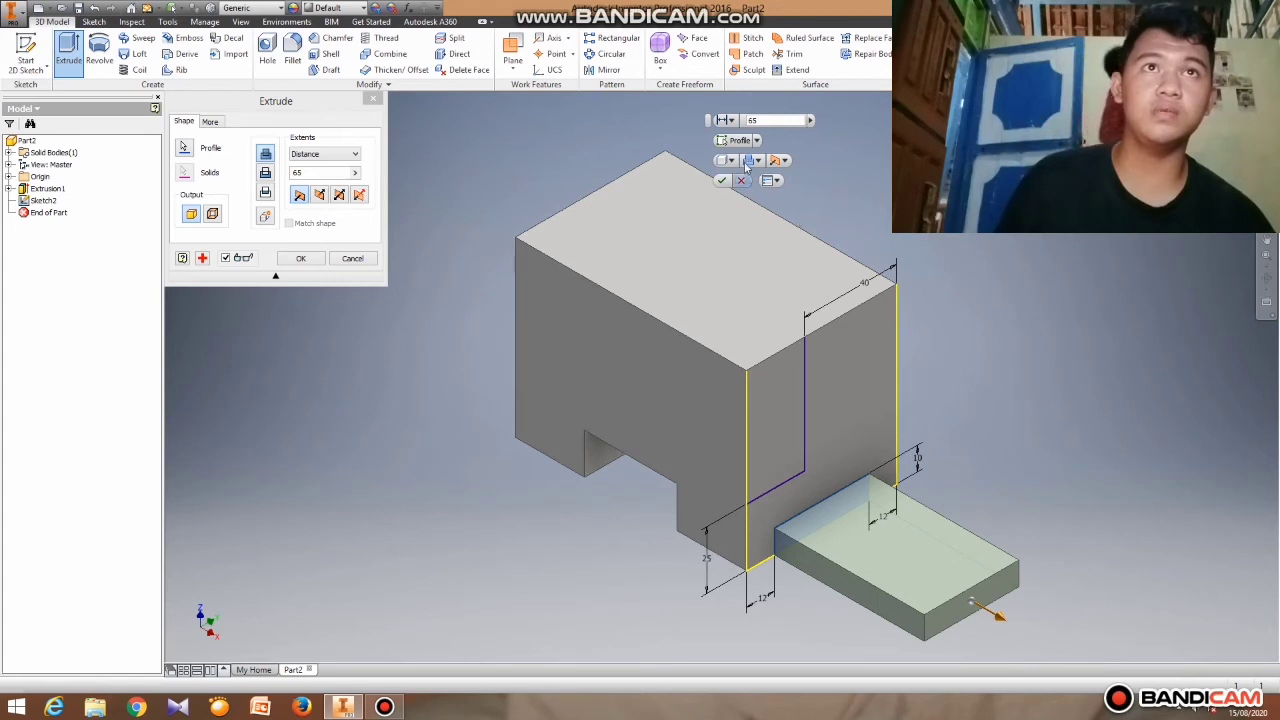
left_click(745, 140)
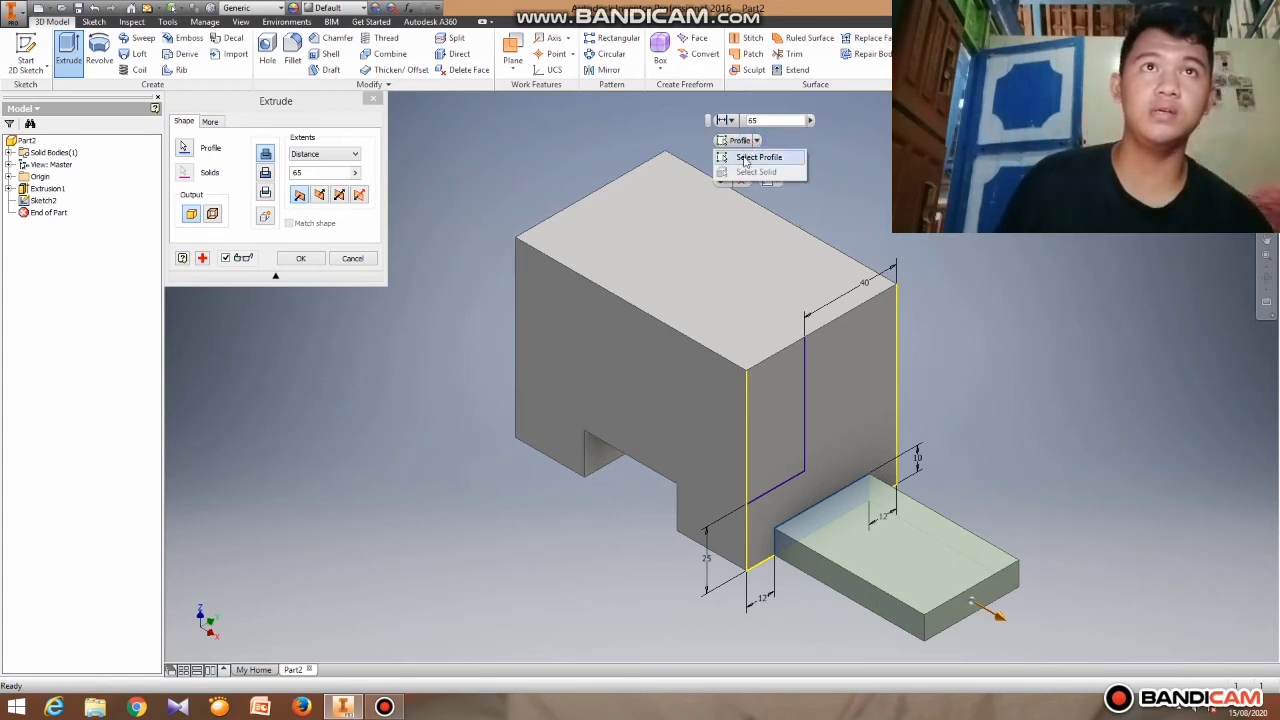
left_click(752, 158)
left_click(778, 404)
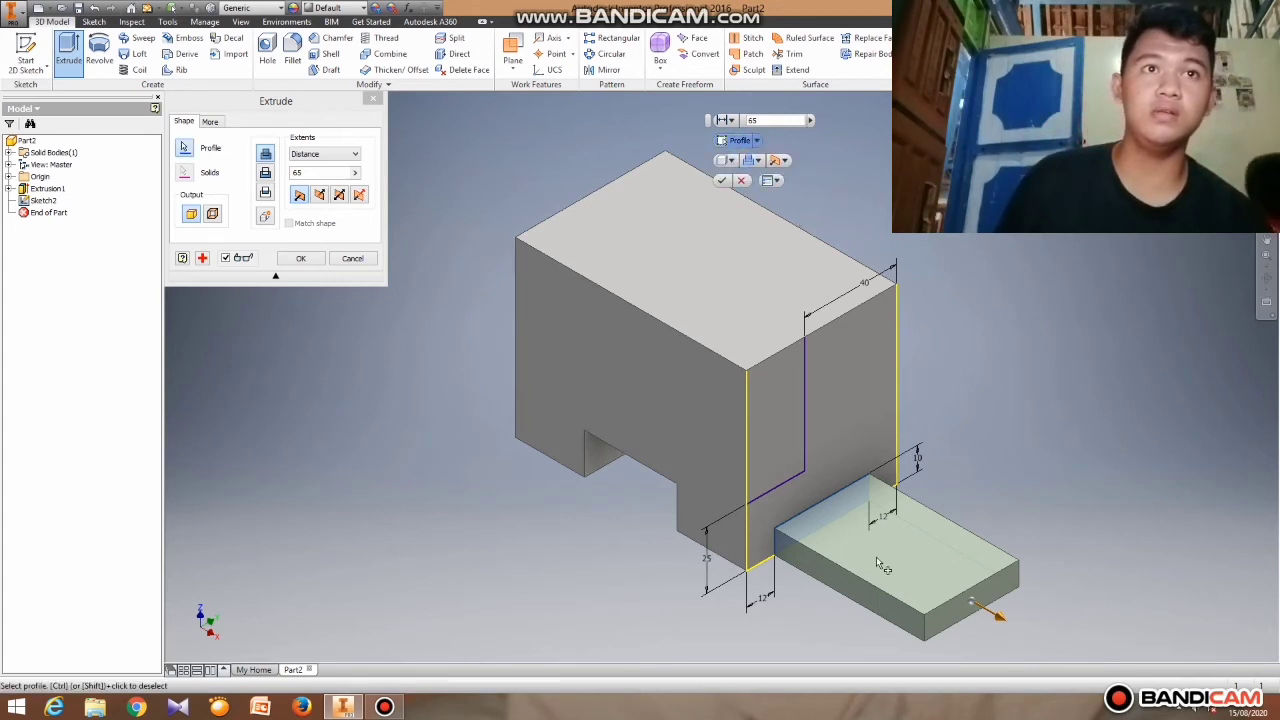
Set the notch extrusion to Direction 2 so it cuts into the block, and try again to include the corner region.
left_click(779, 160)
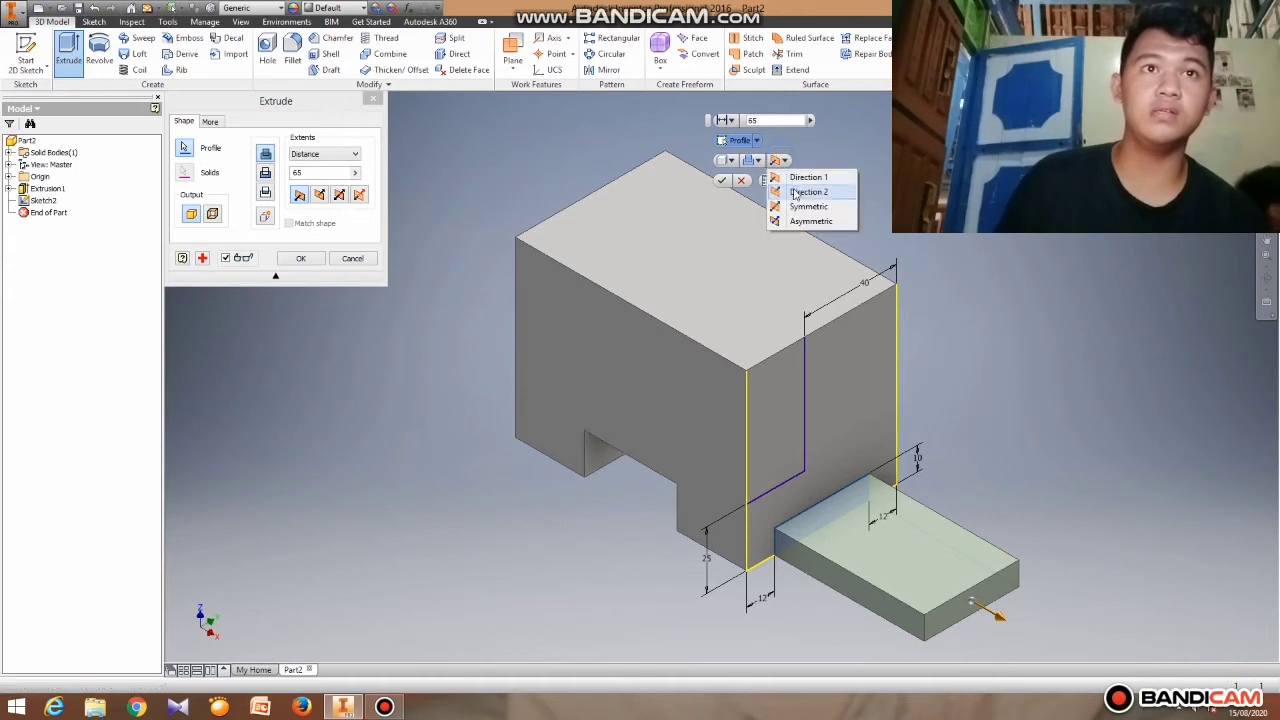
left_click(790, 189)
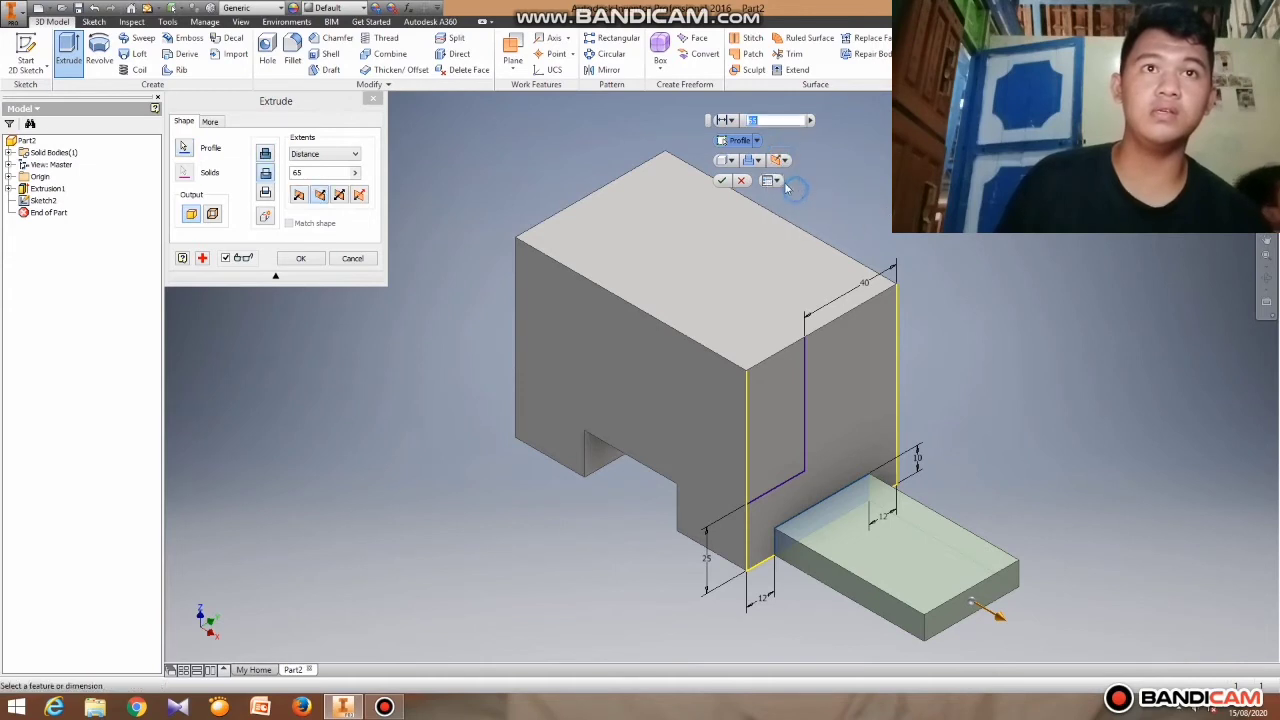
left_click(739, 140)
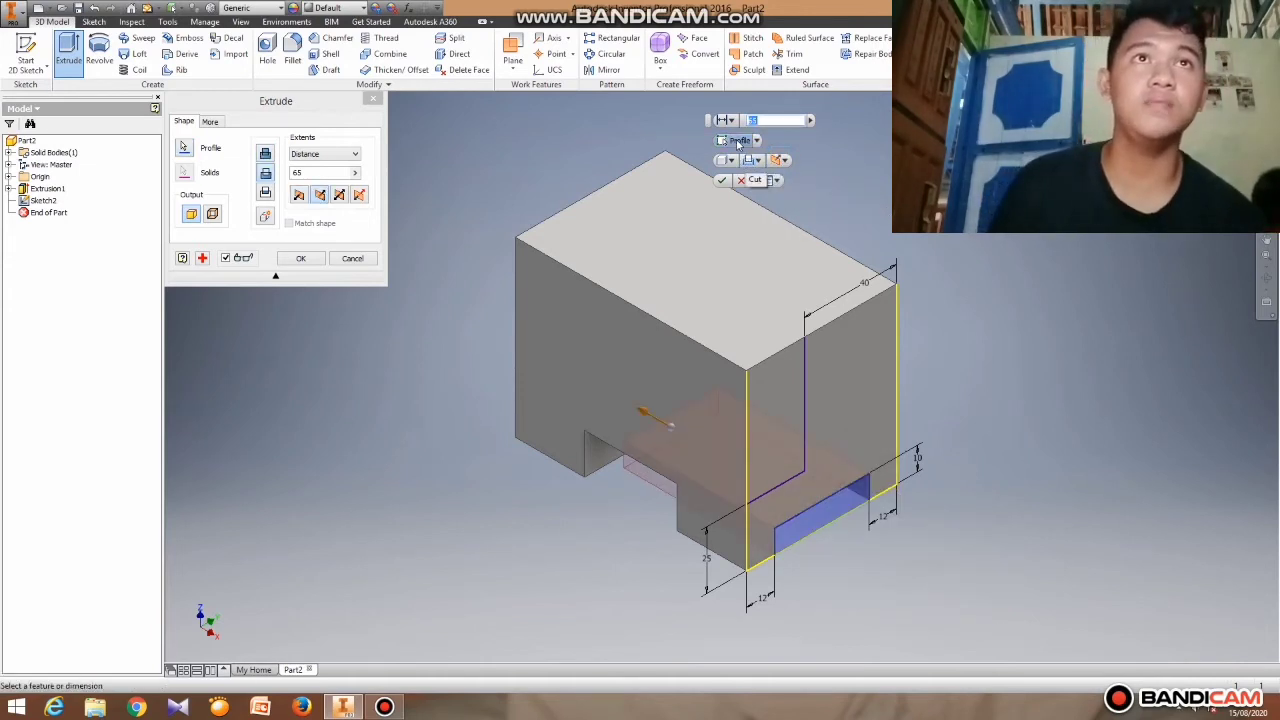
left_click(787, 436)
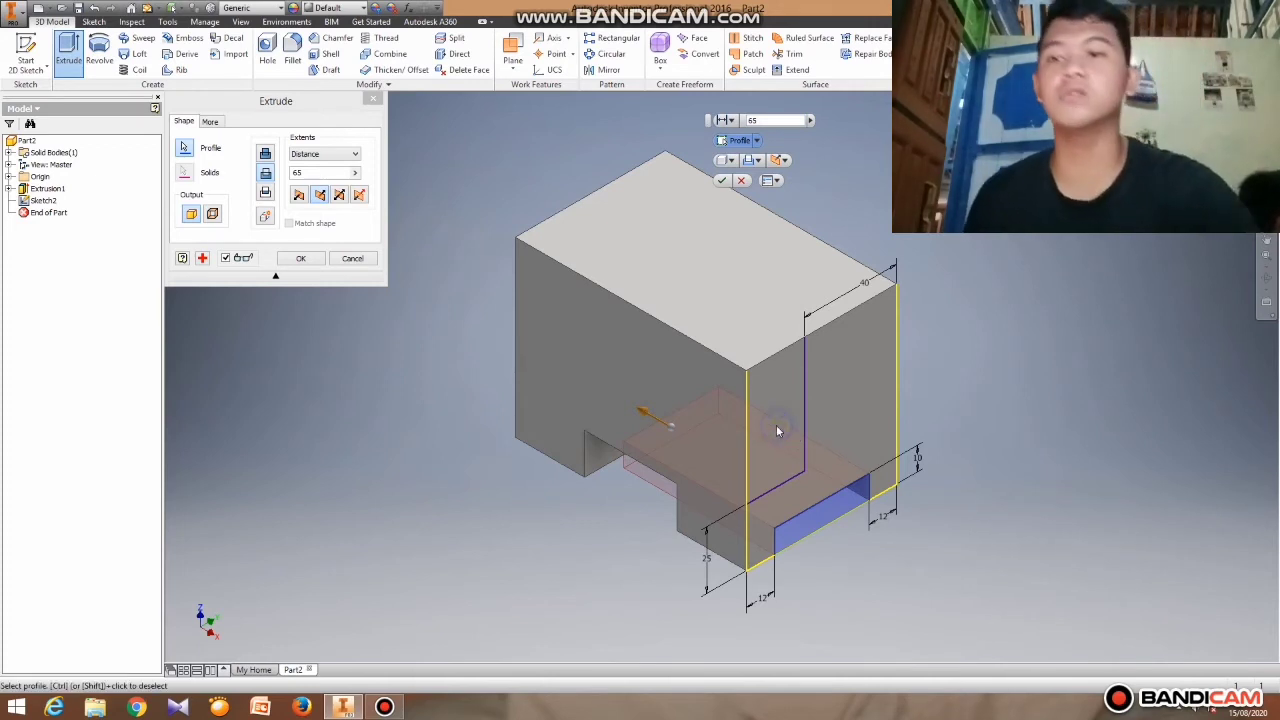
right_click(778, 430)
left_click(1013, 335)
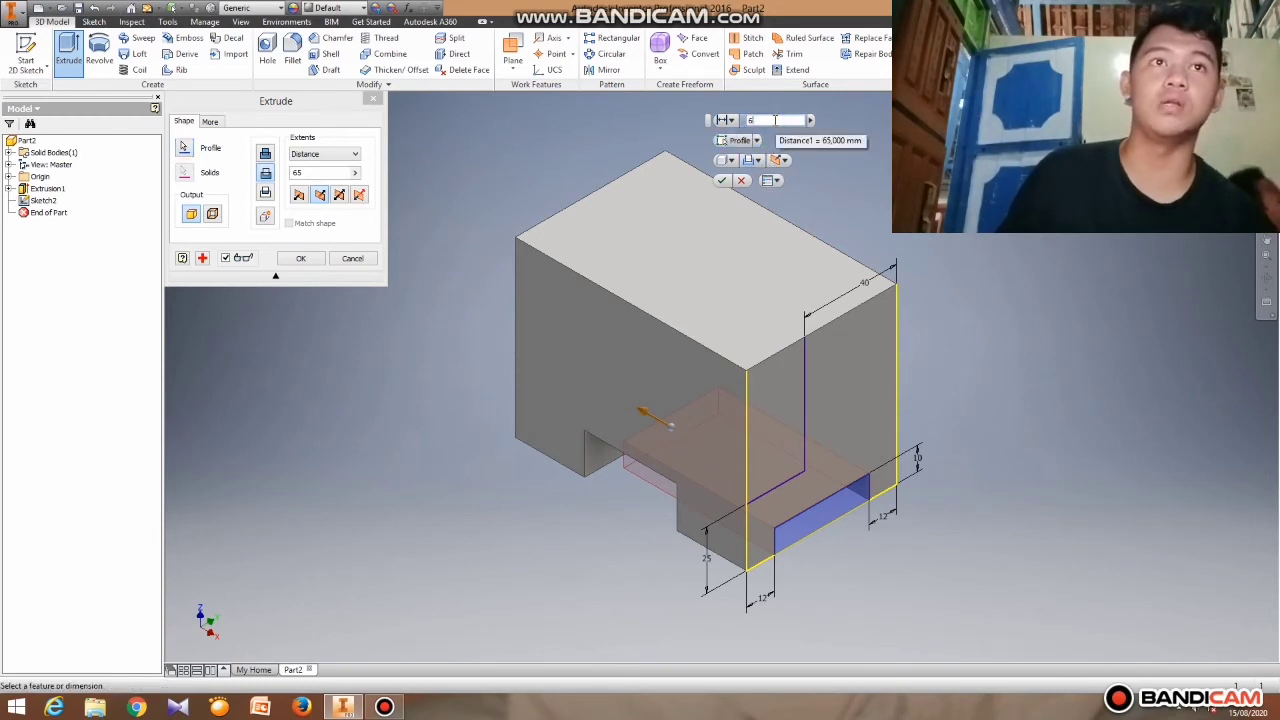
Set the notch's cut distance to 200 mm and complete the extrusion.
key("BackSpace")
type("2")
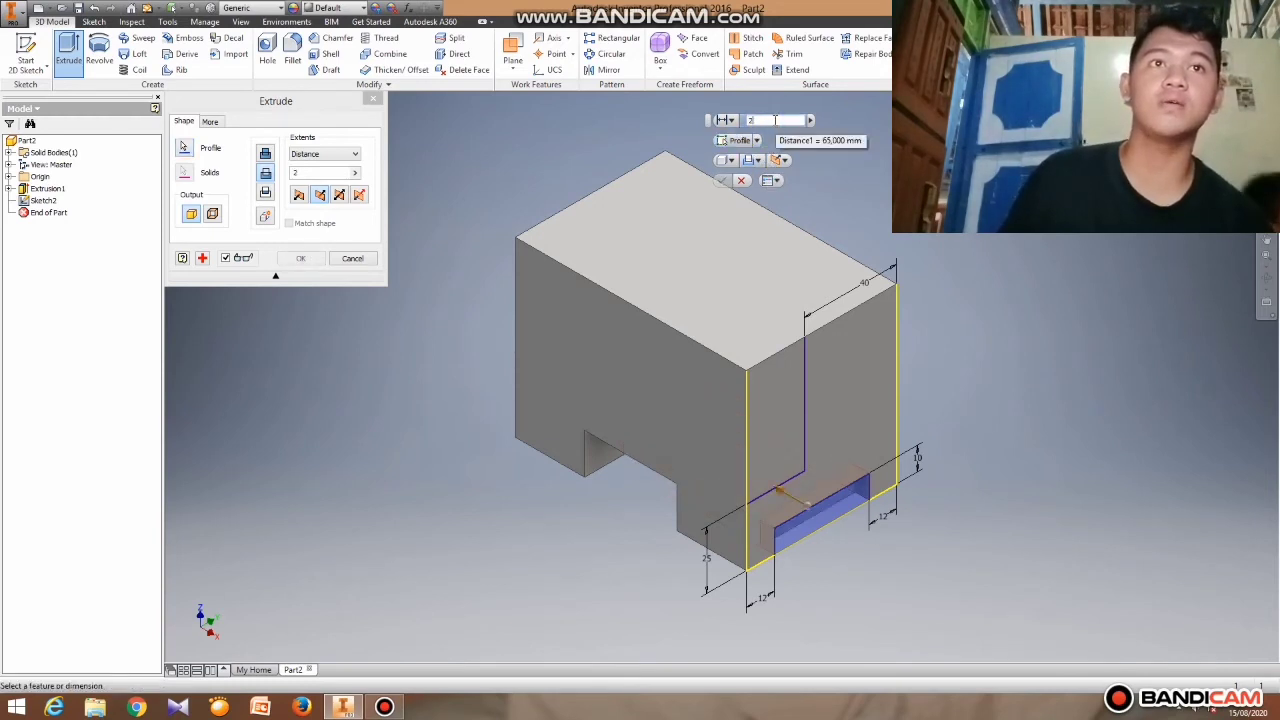
type("00")
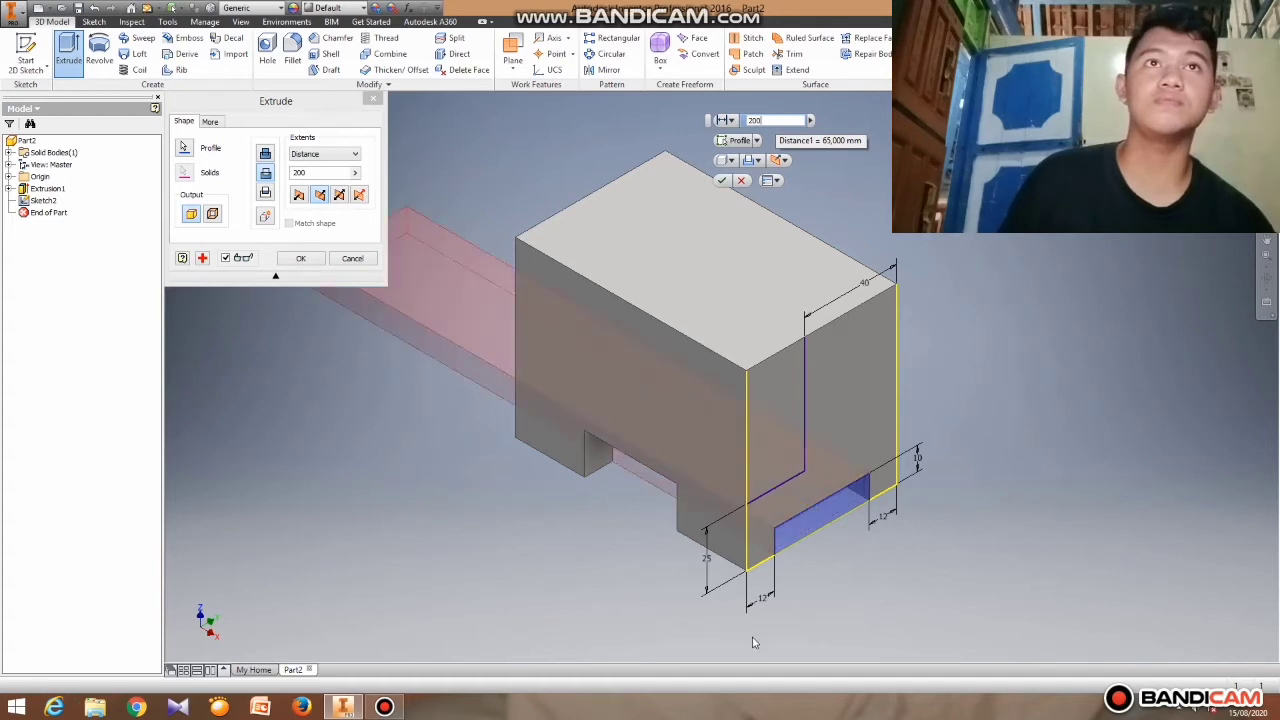
left_click(724, 142)
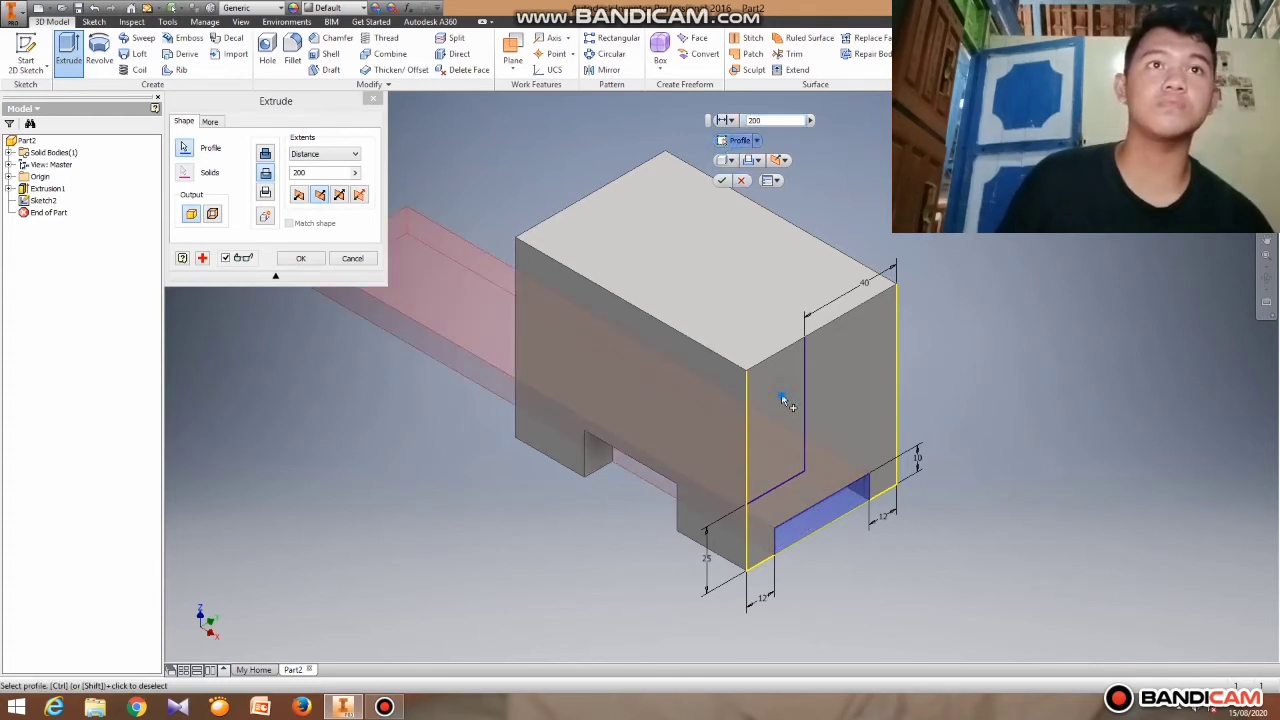
left_click(722, 180)
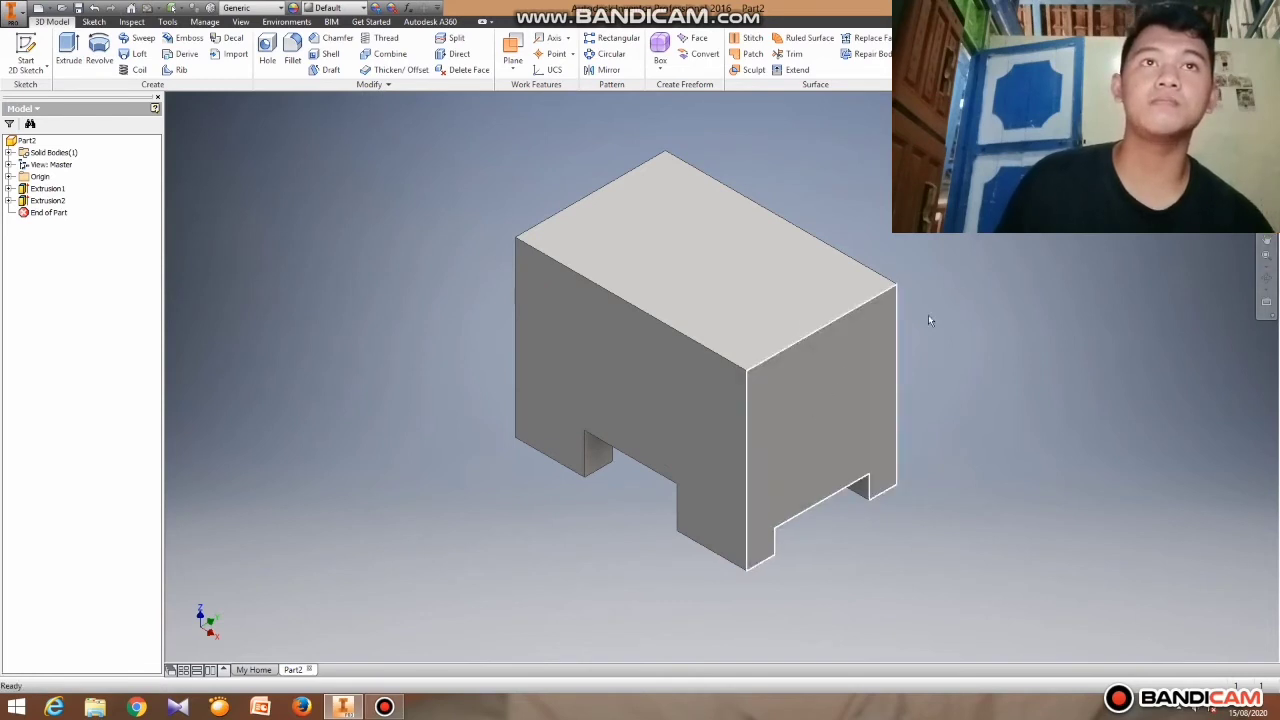
Sketch a two-line corner cutout about 16 mm wide and 42 mm high in the upper-left of the same end face.
right_click(826, 426)
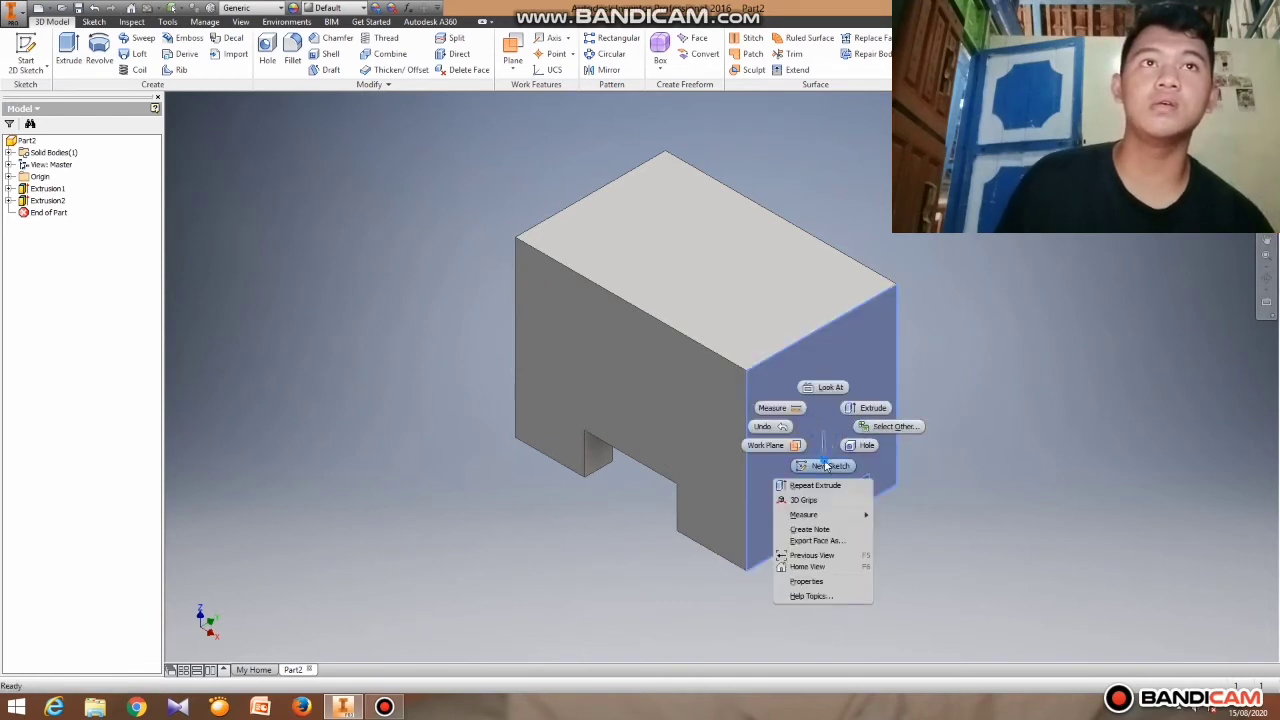
left_click(830, 464)
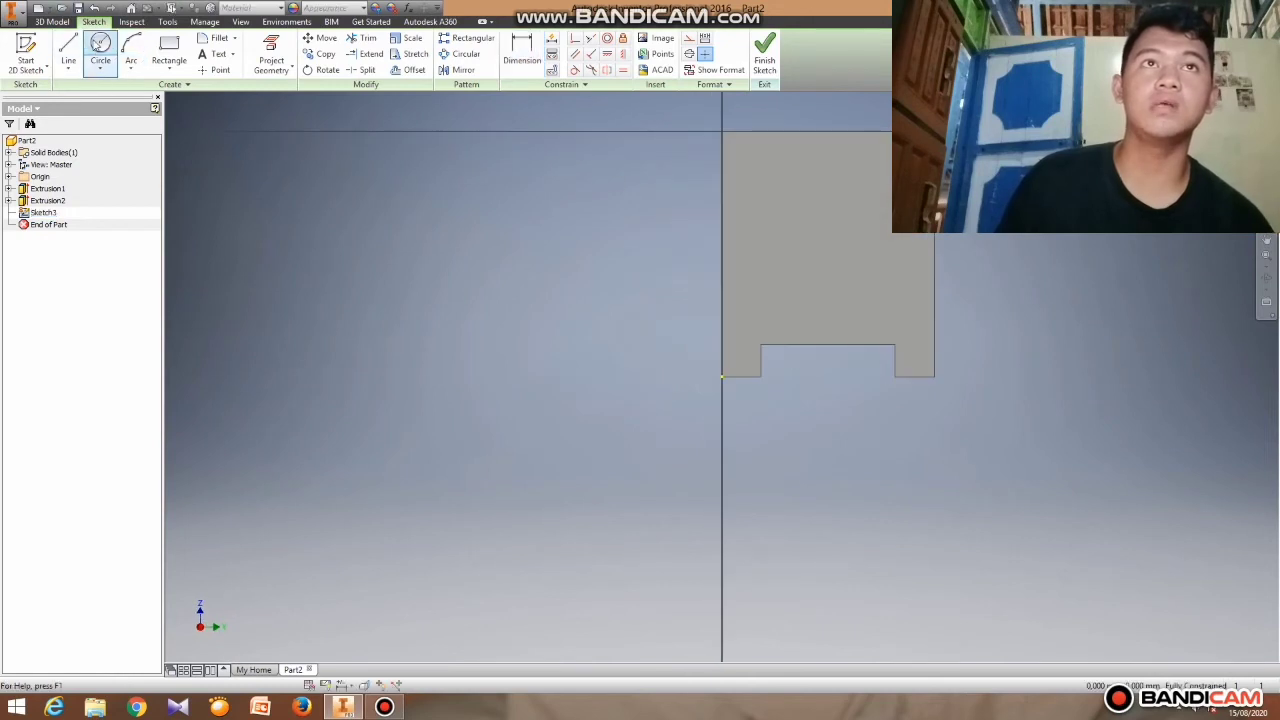
left_click(68, 50)
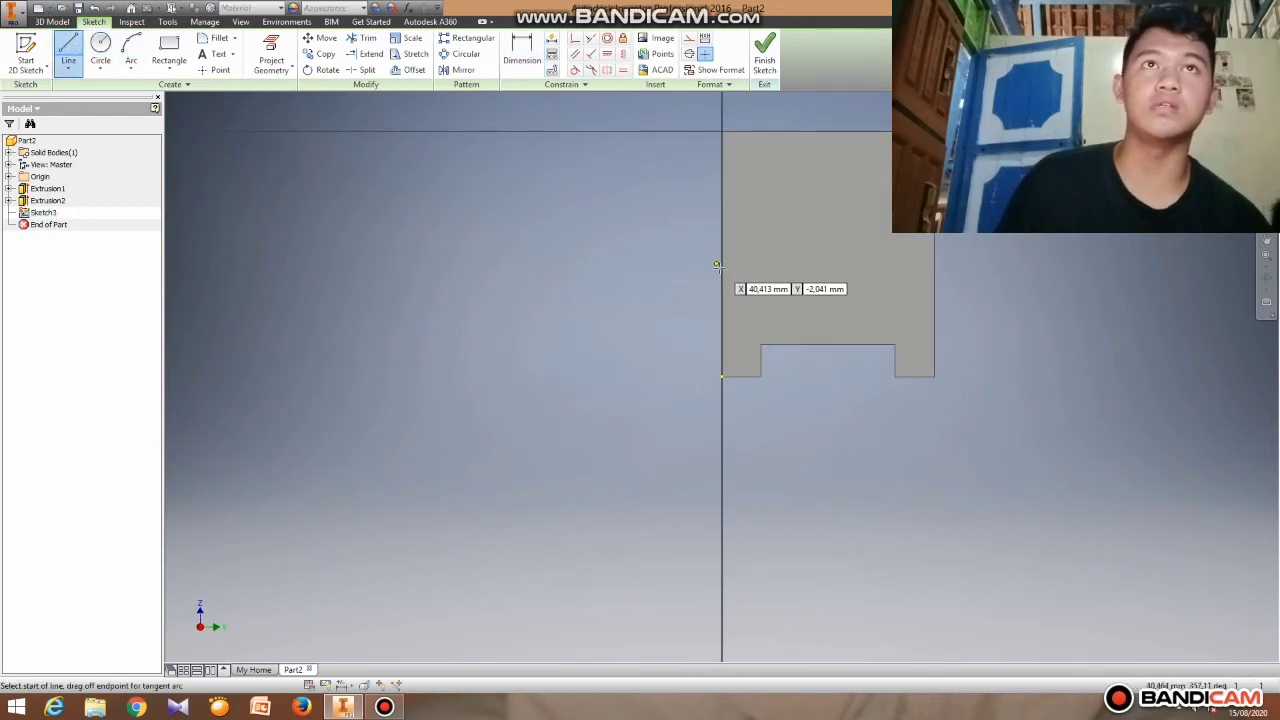
left_click(721, 268)
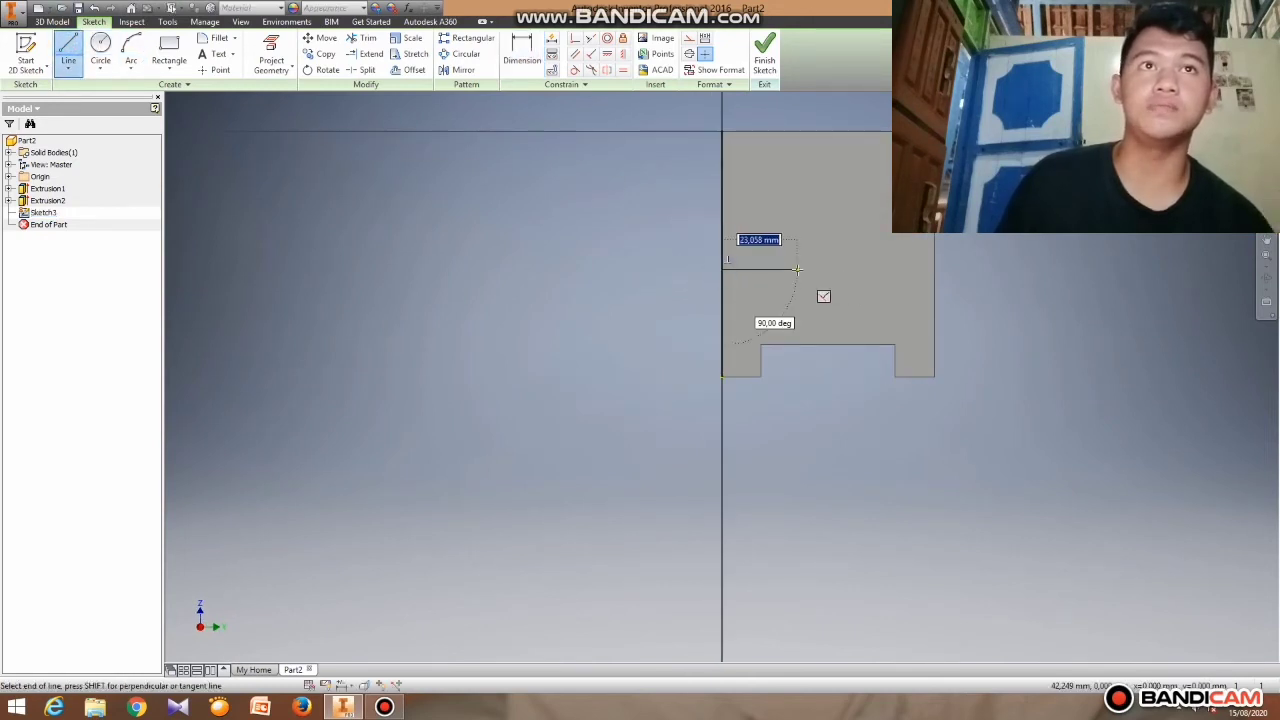
left_click(774, 268)
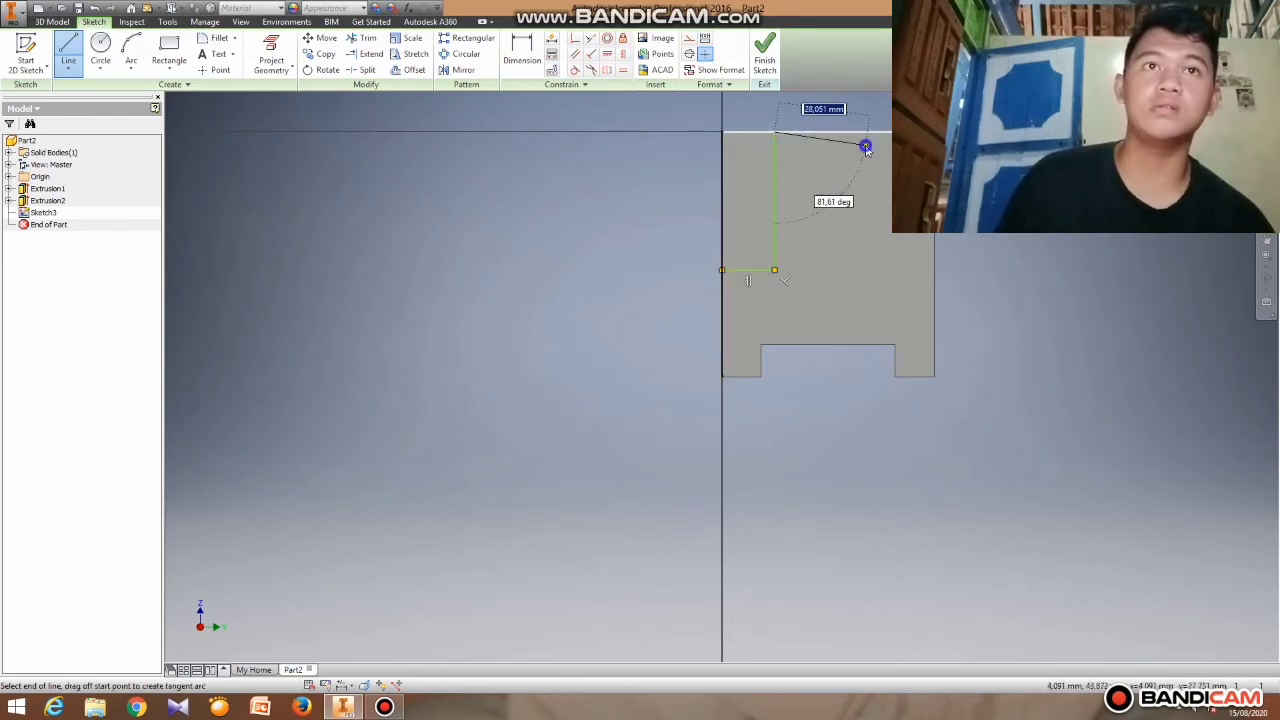
right_click(865, 144)
left_click(853, 139)
left_click(521, 50)
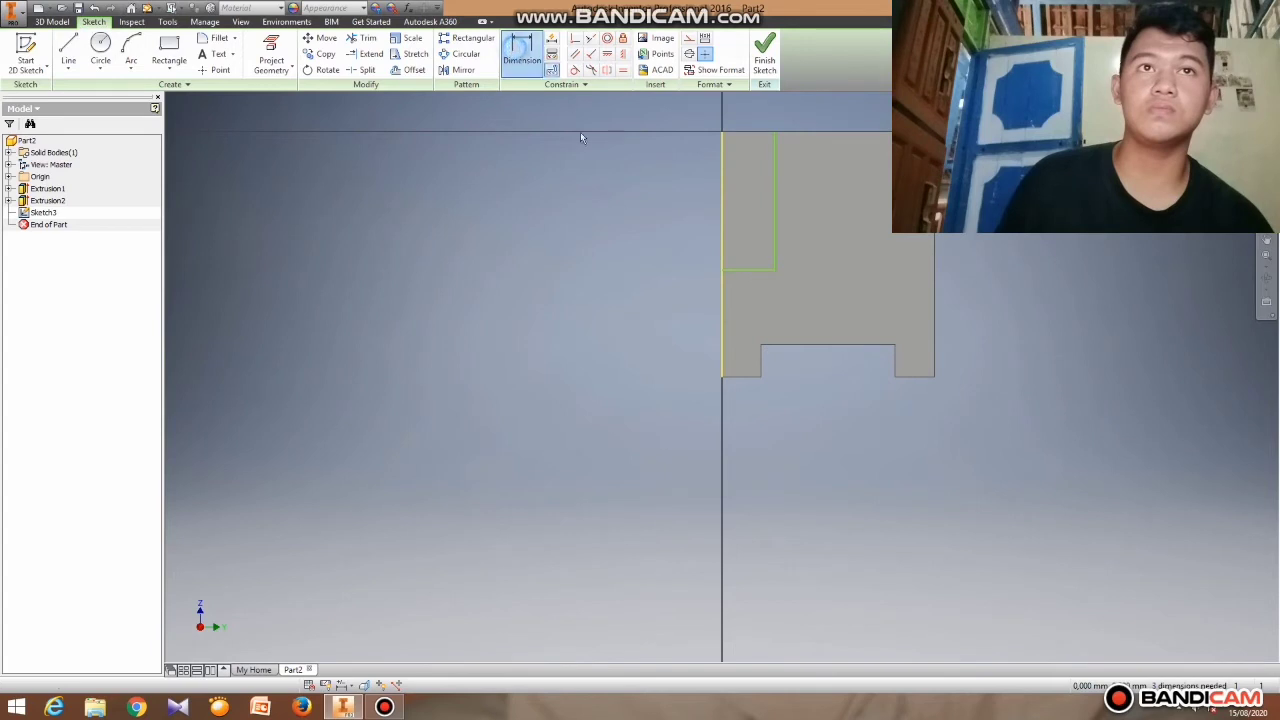
left_click(740, 269)
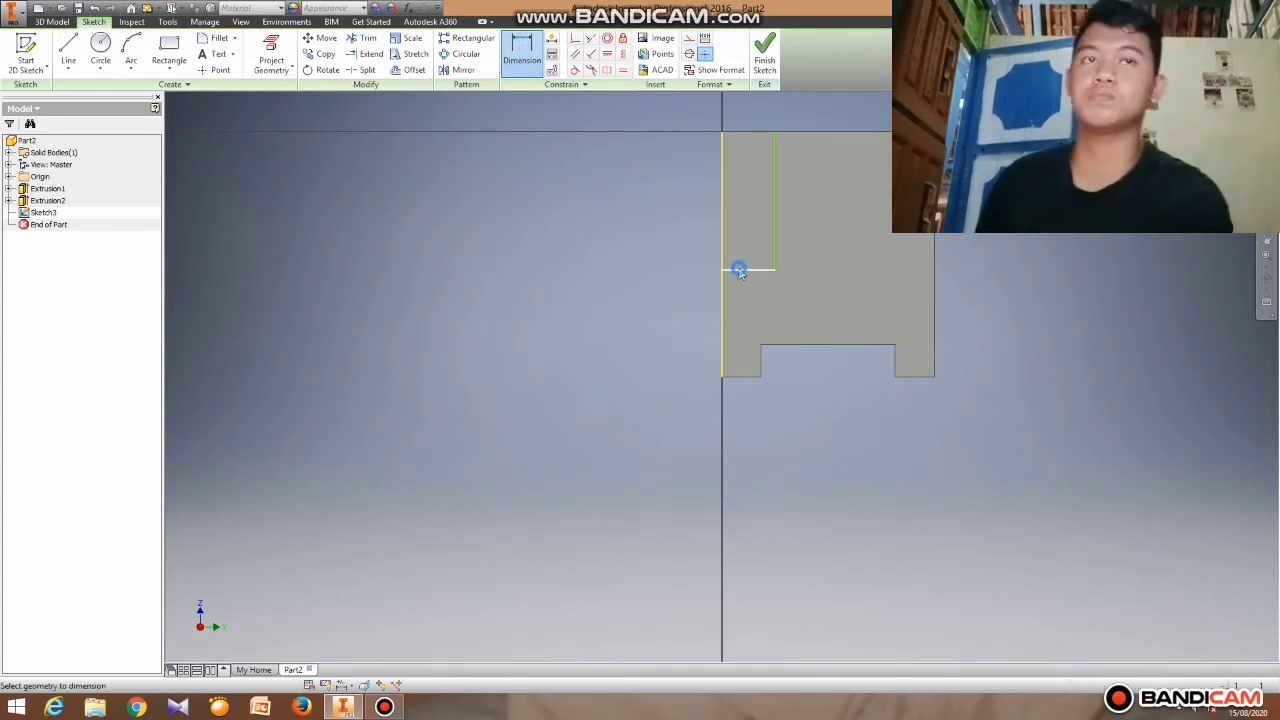
left_click(740, 372)
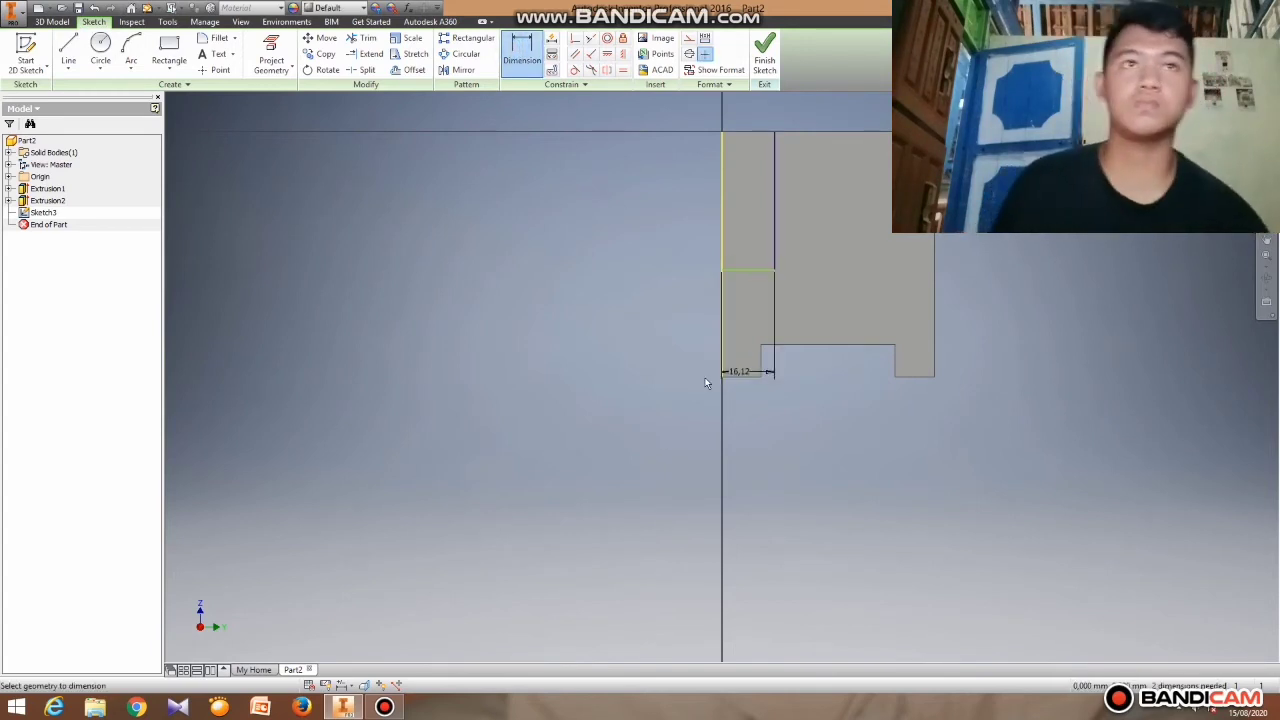
right_click(670, 345)
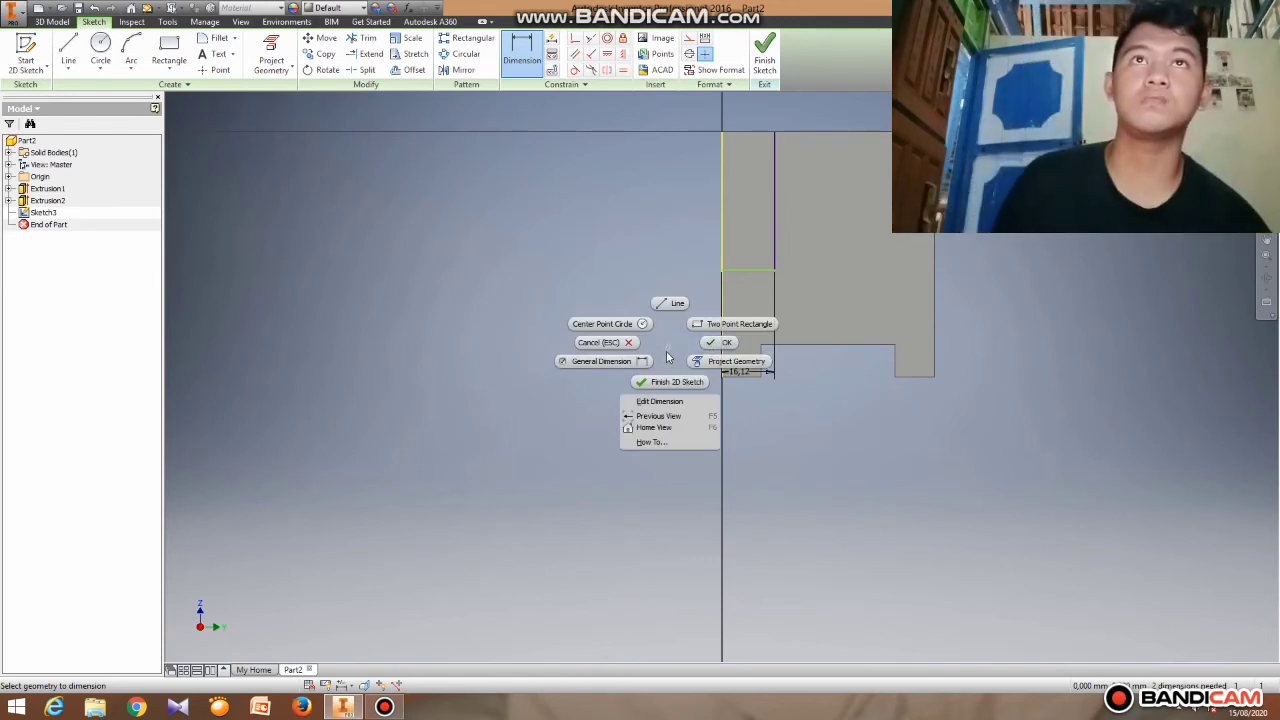
left_click(722, 342)
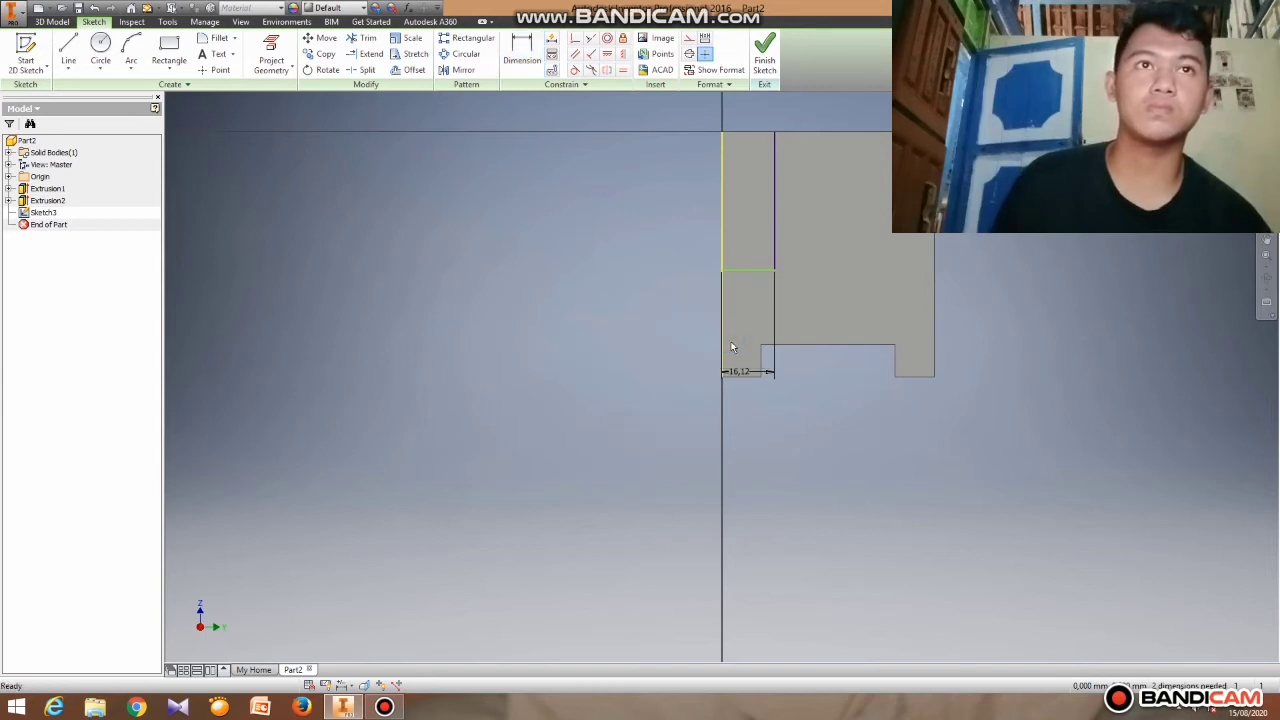
key("Delete")
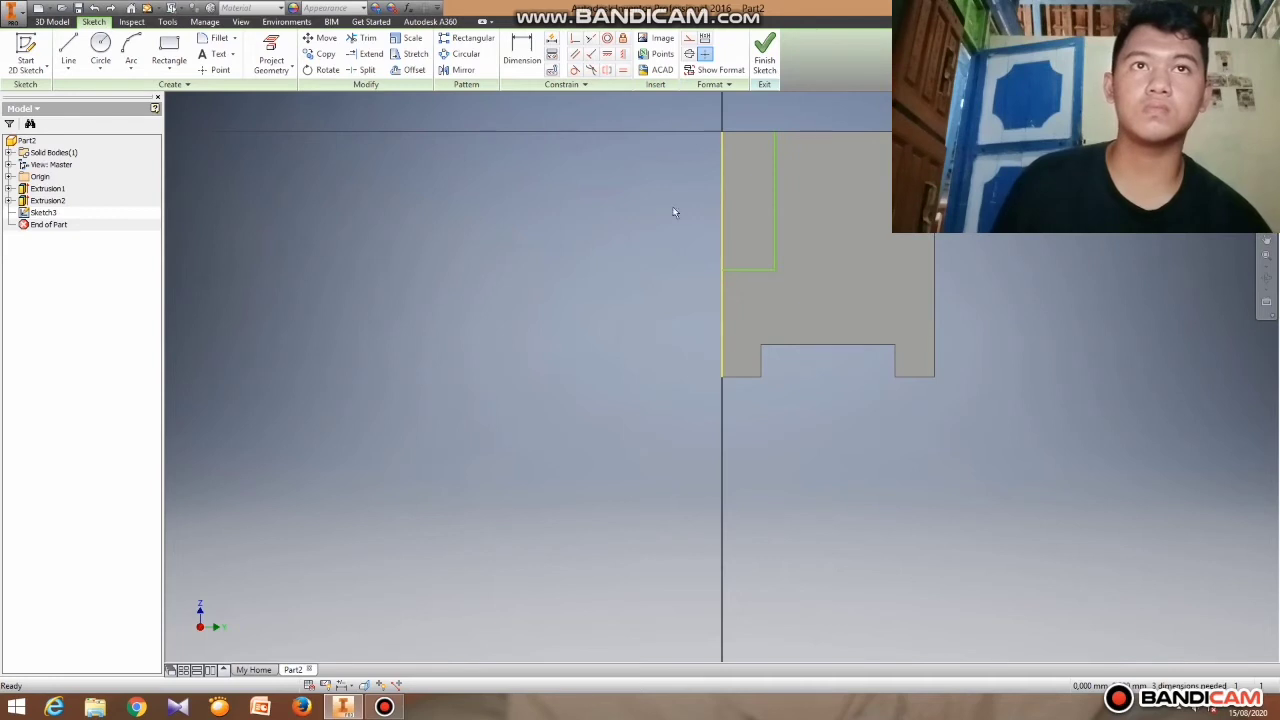
Dimension the corner cutout's horizontal line at 25 mm above the block's bottom edge.
left_click(521, 50)
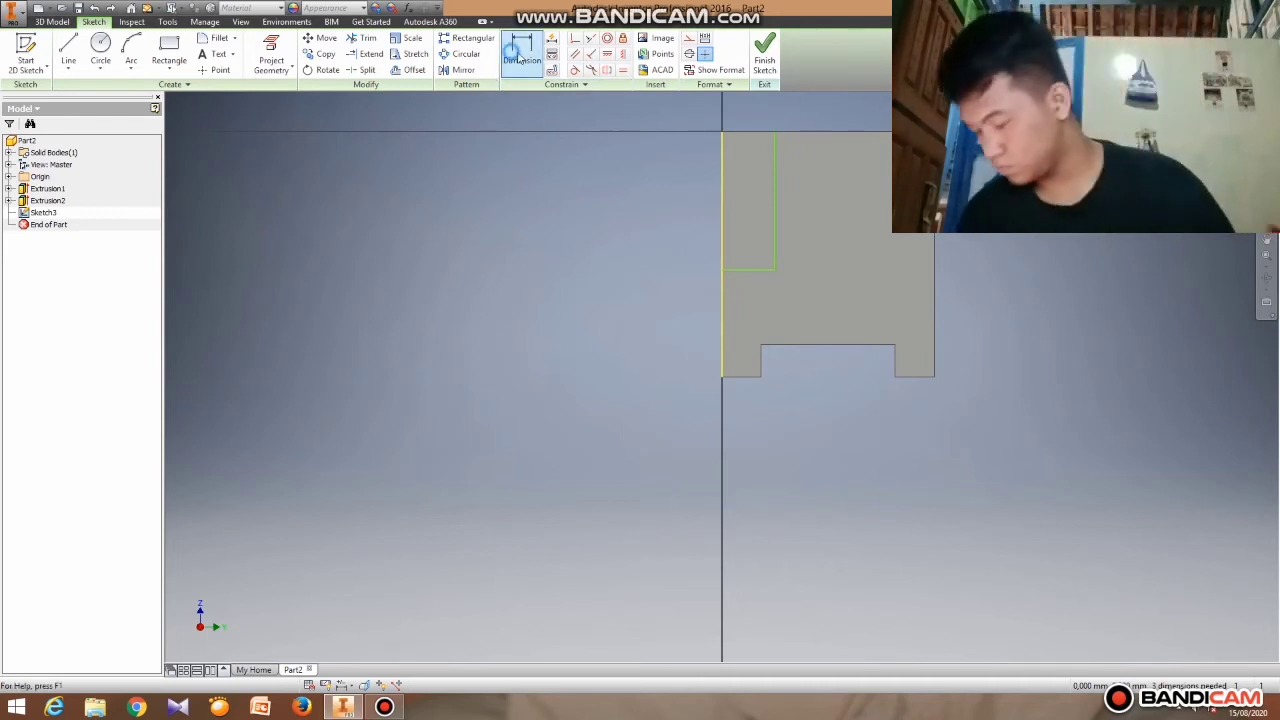
left_click(748, 276)
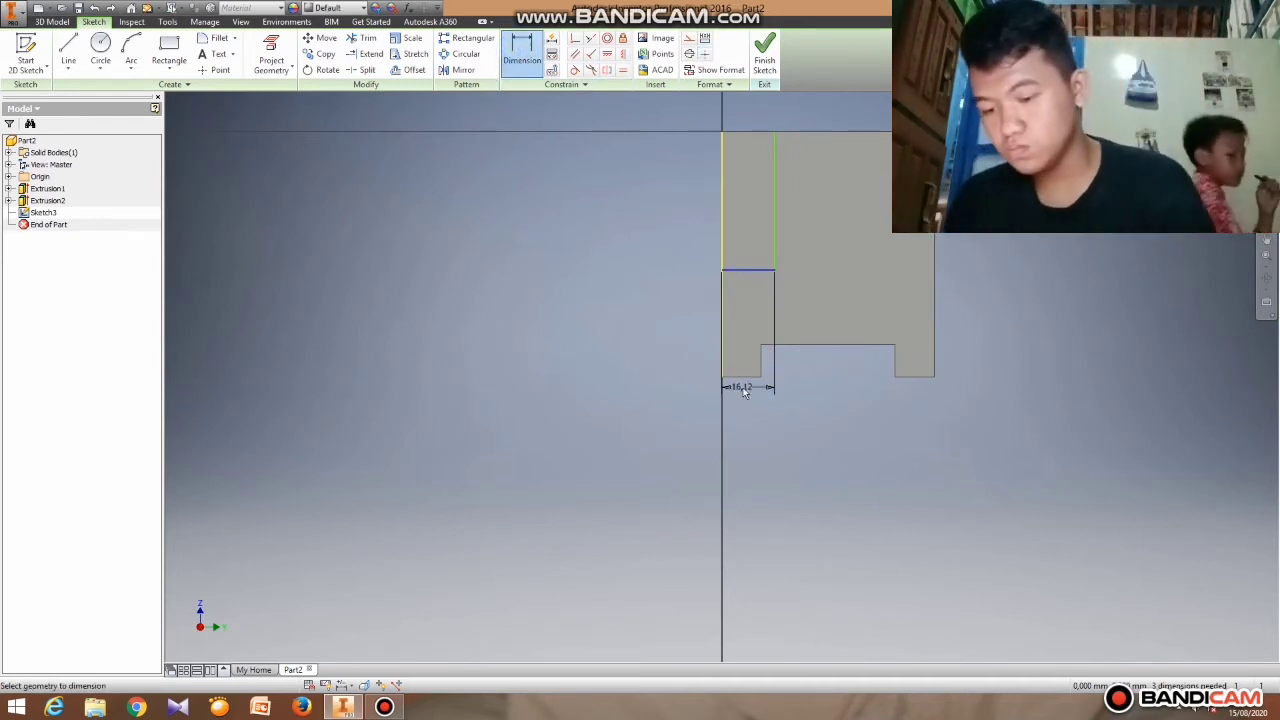
left_click(741, 377)
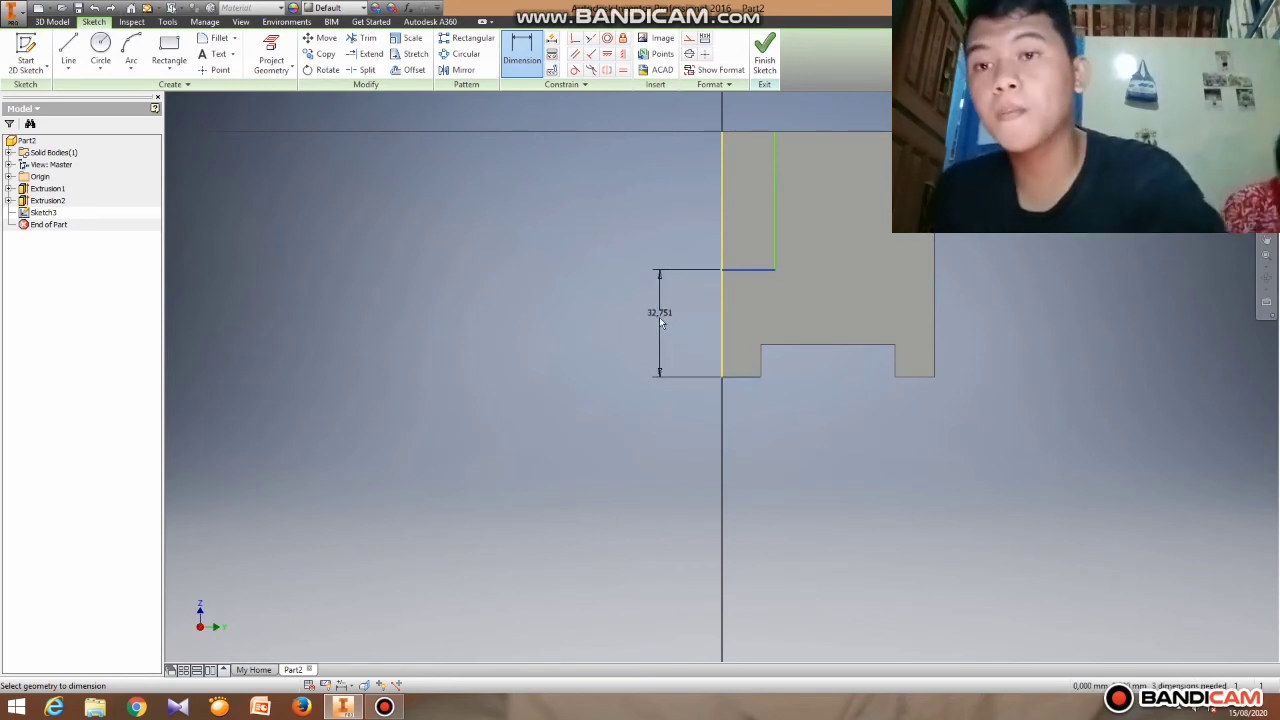
left_click(660, 322)
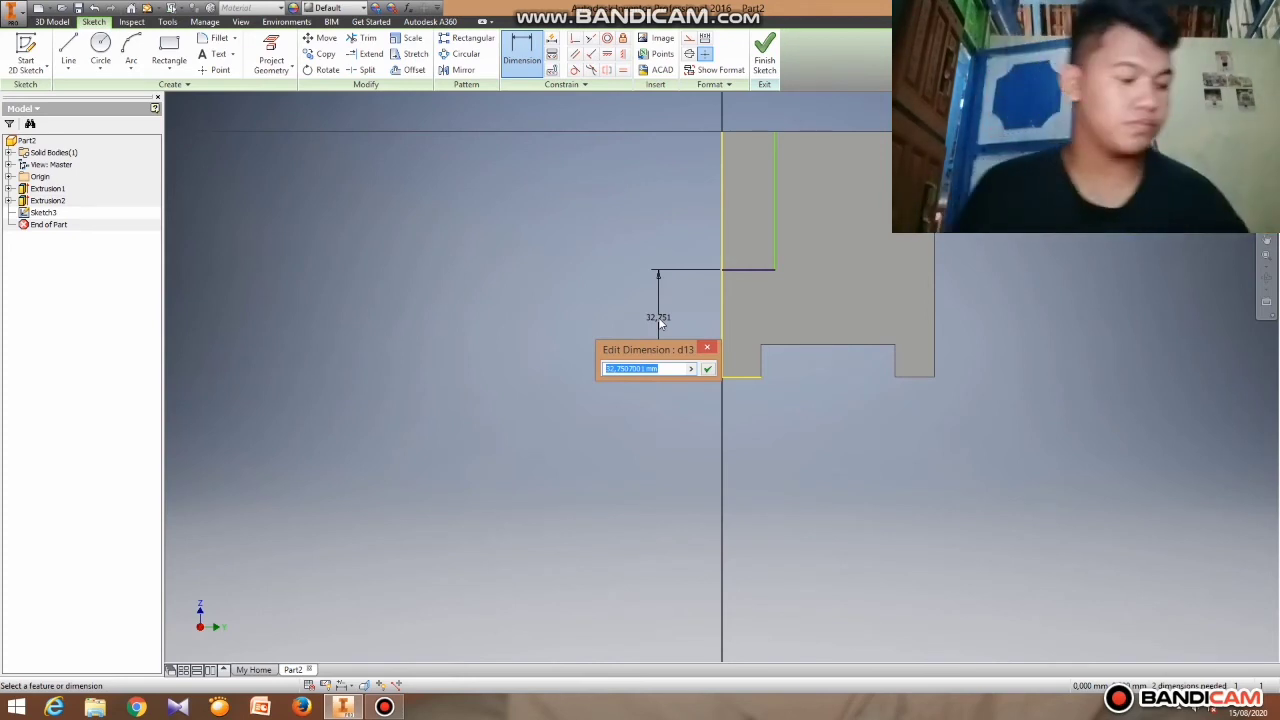
type("3")
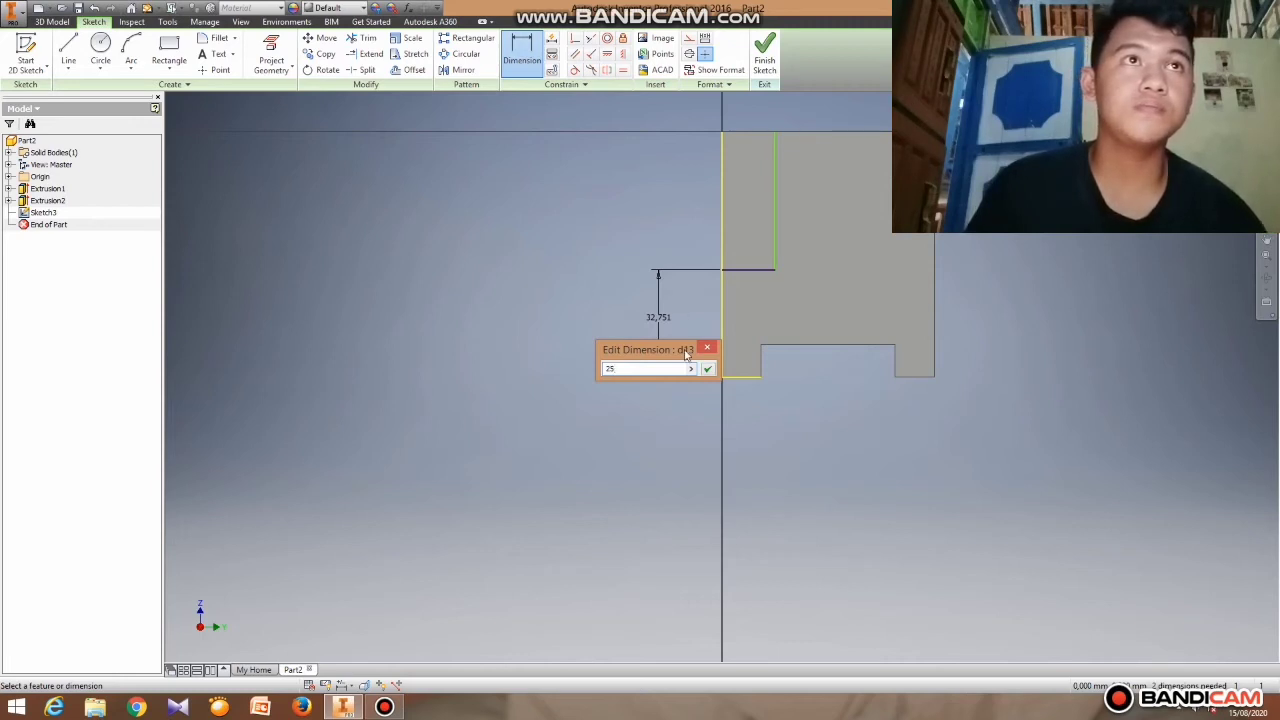
left_click(711, 369)
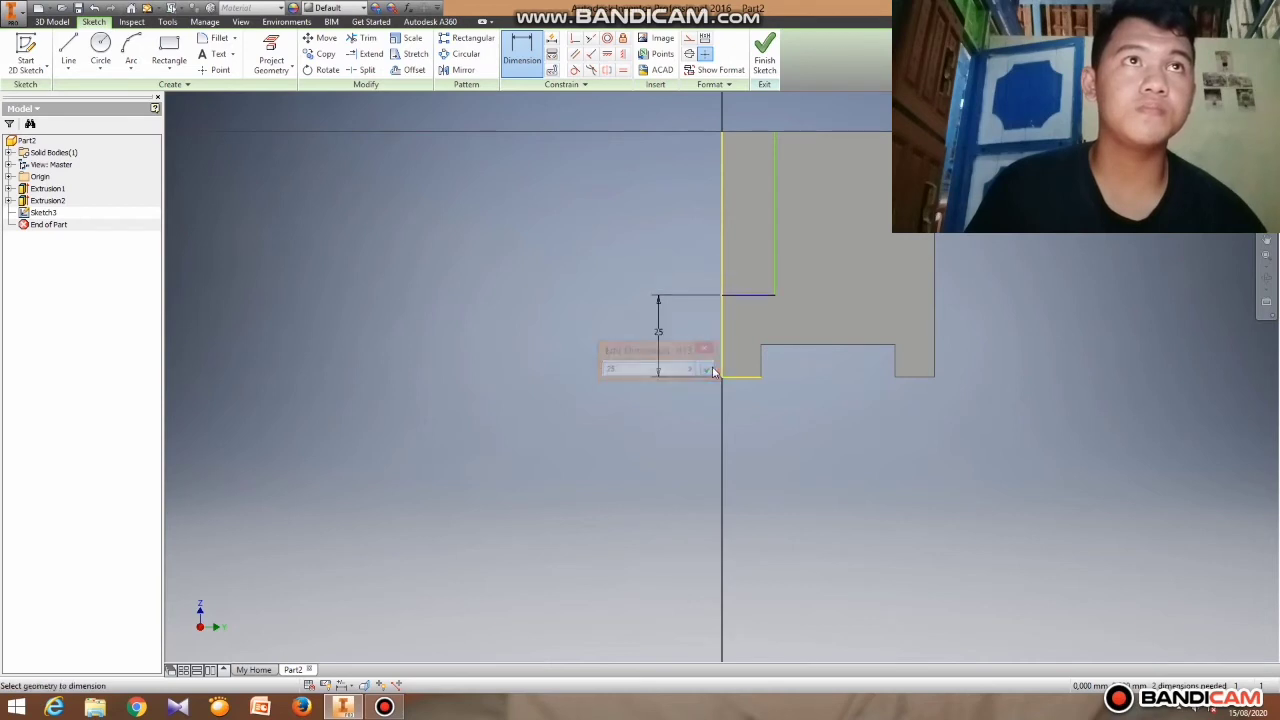
Dimension the cutout's vertical line at 40 mm from the end face's opposite vertical edge and finish the sketch.
left_click(776, 188)
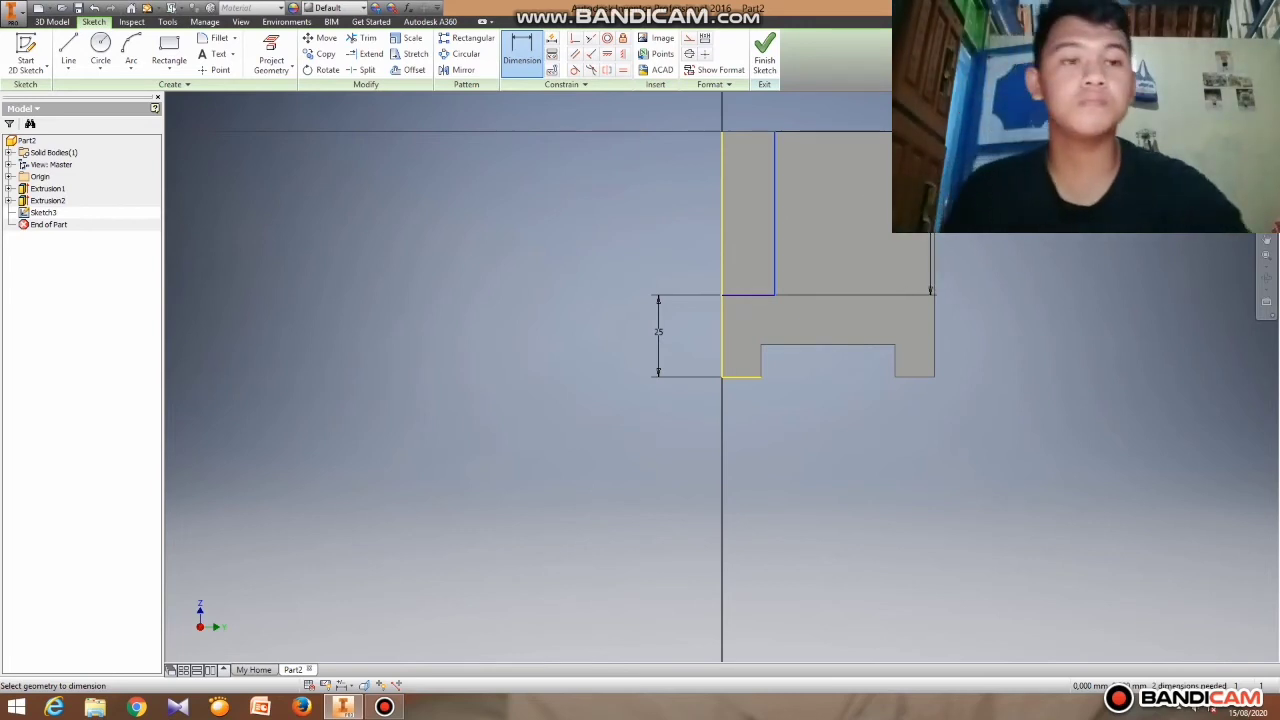
left_click(934, 190)
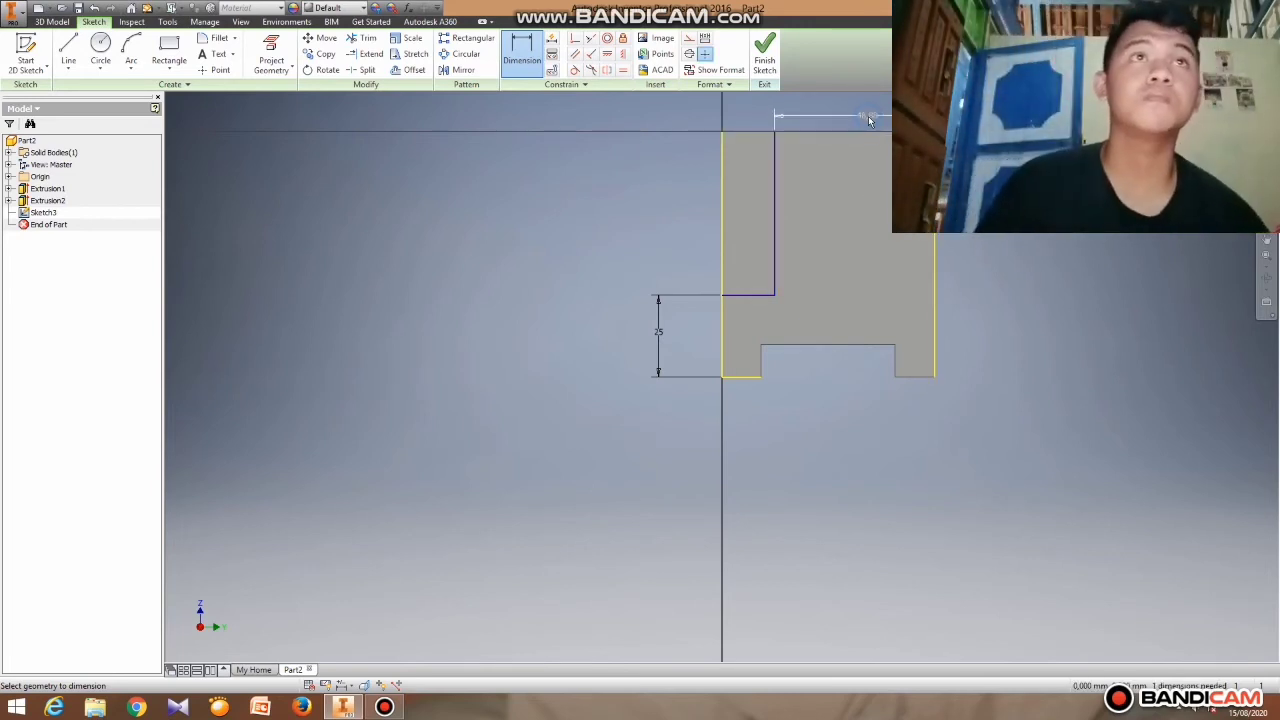
left_click(867, 116)
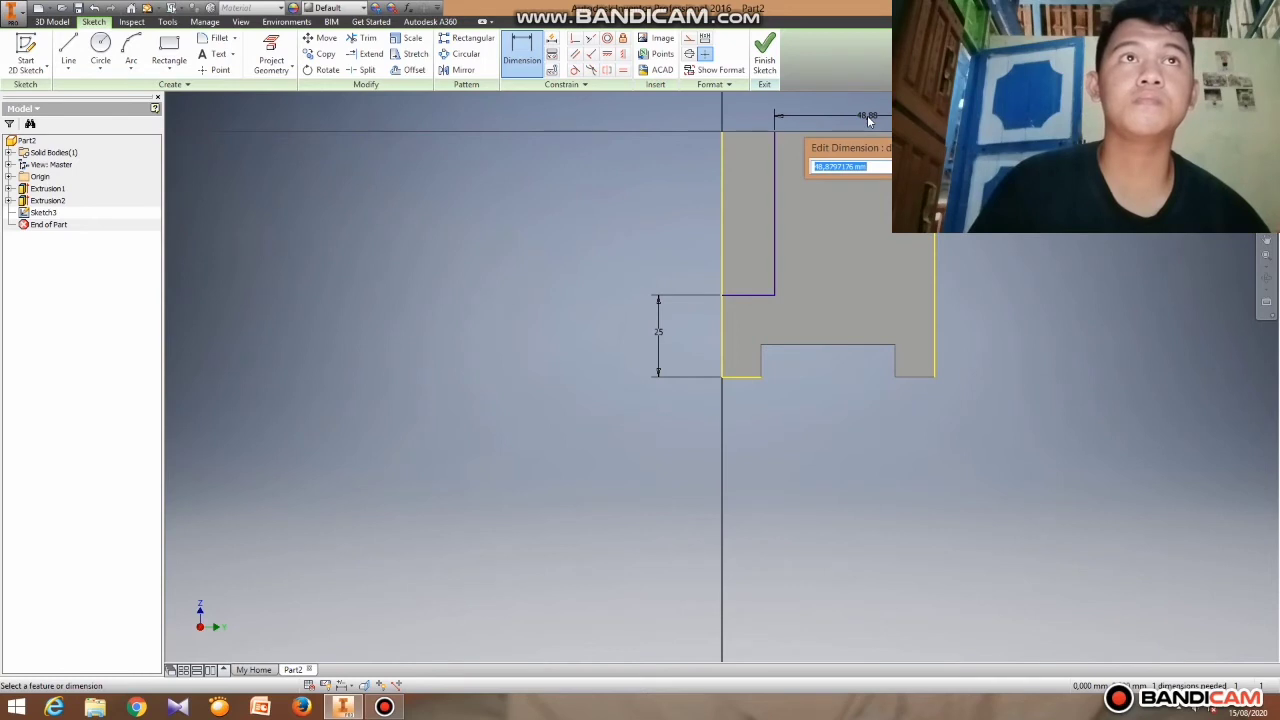
type("40")
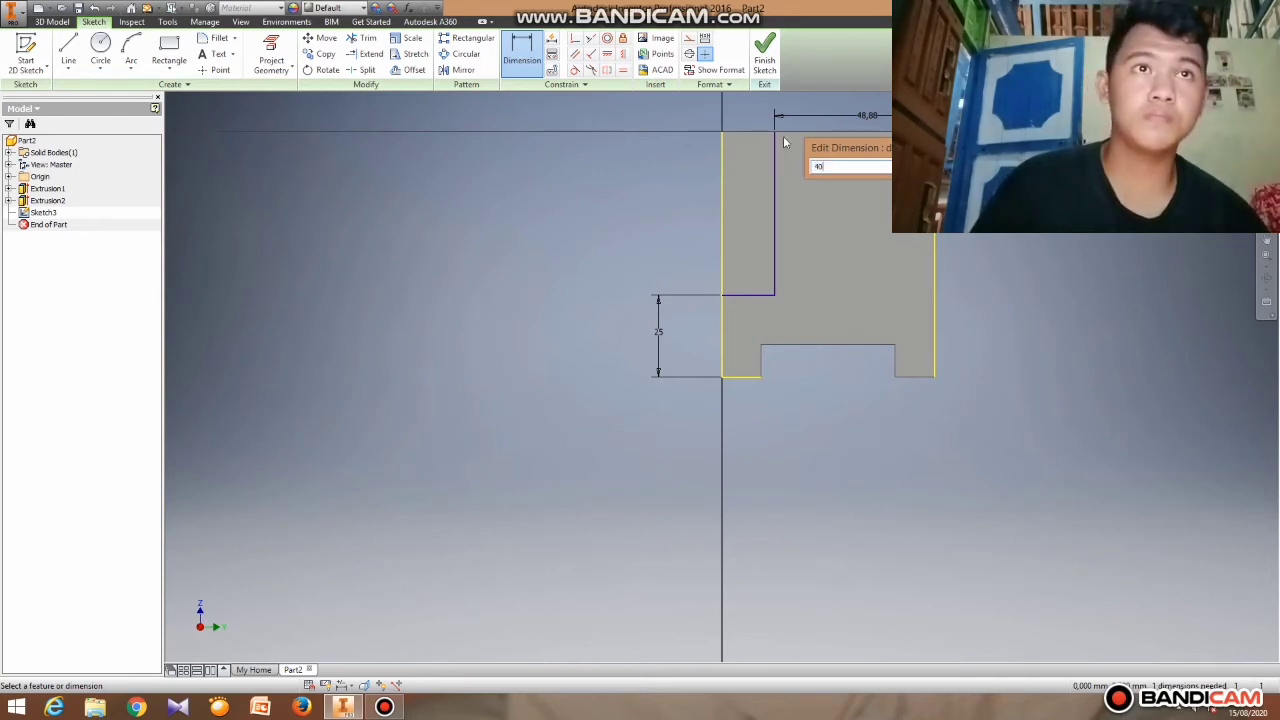
key("Return")
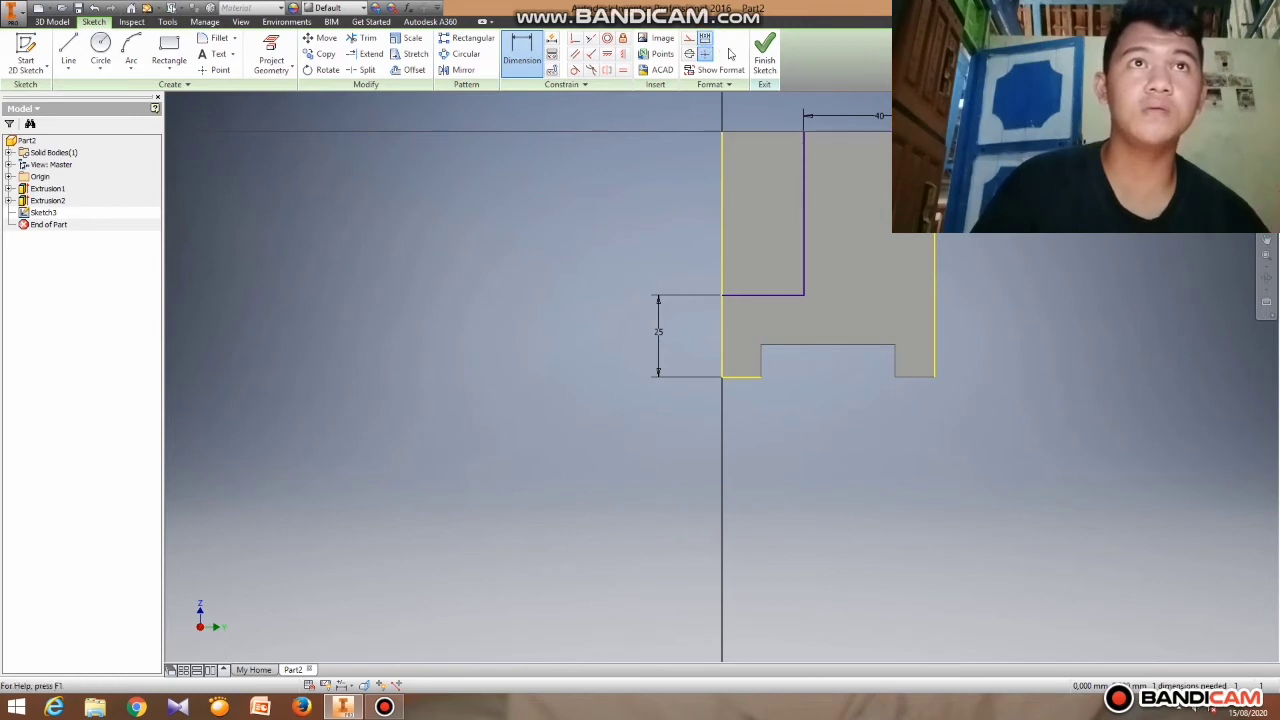
left_click(766, 58)
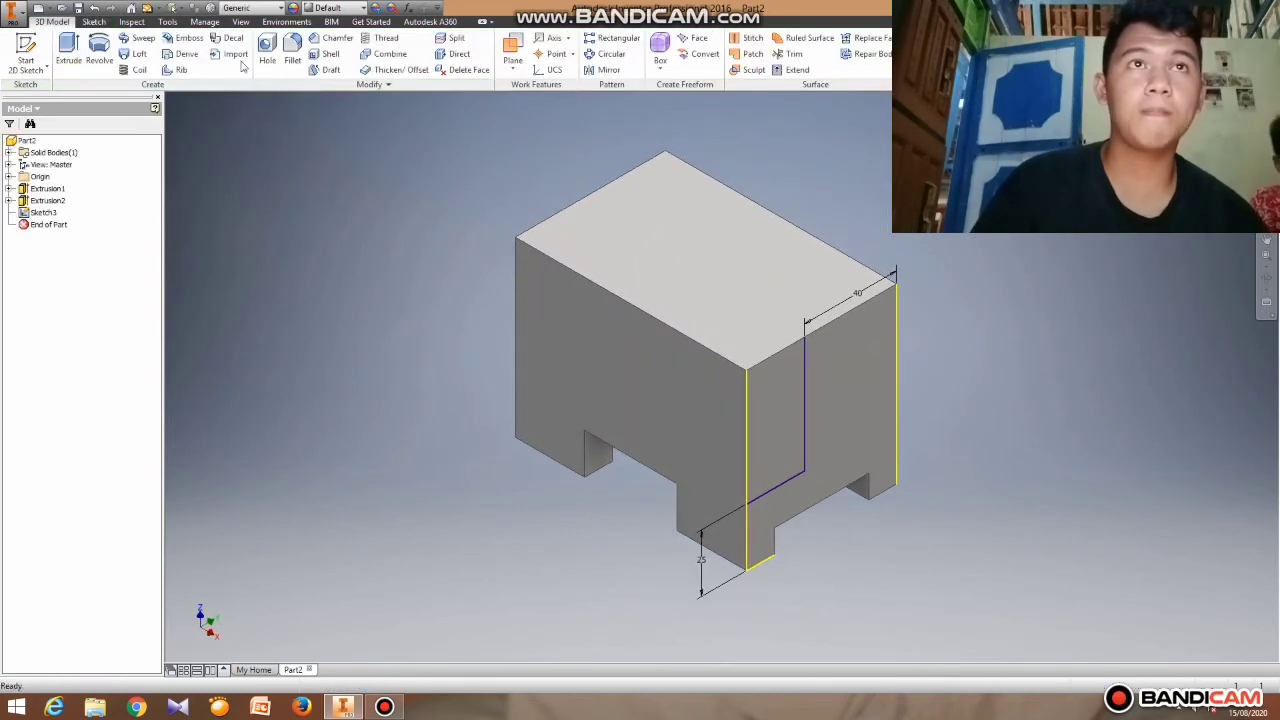
left_click(70, 50)
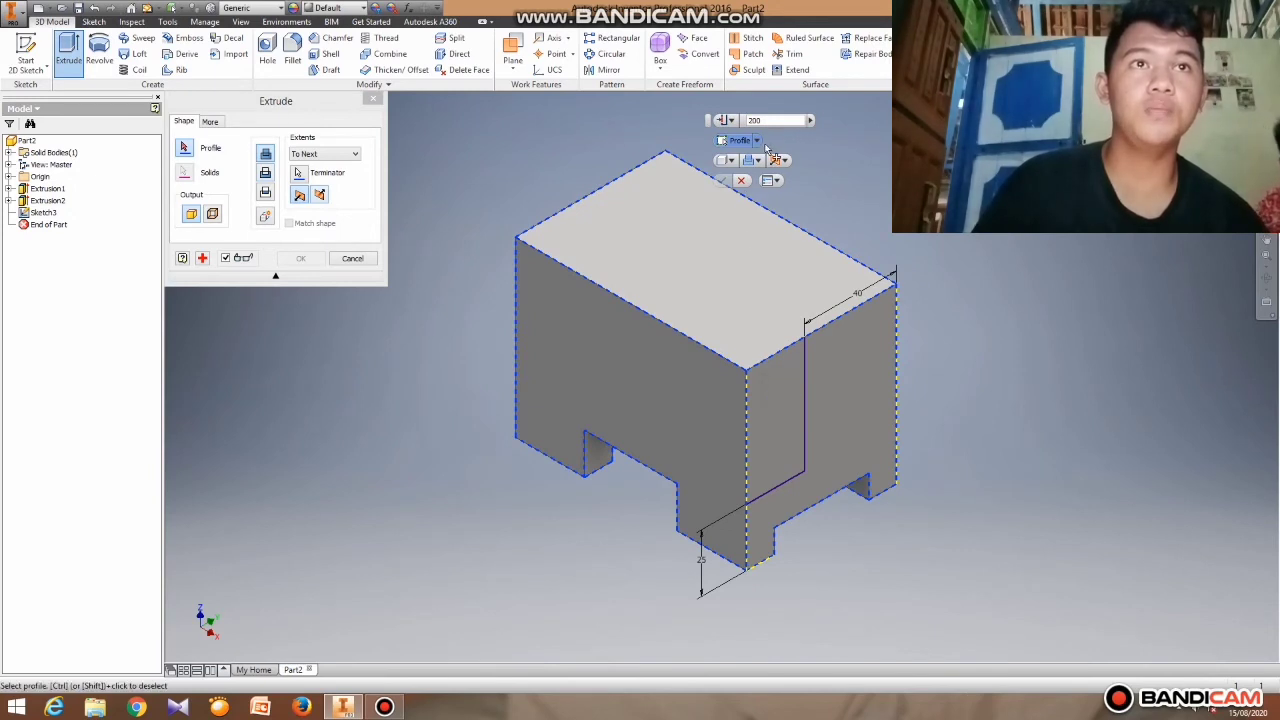
left_click(757, 160)
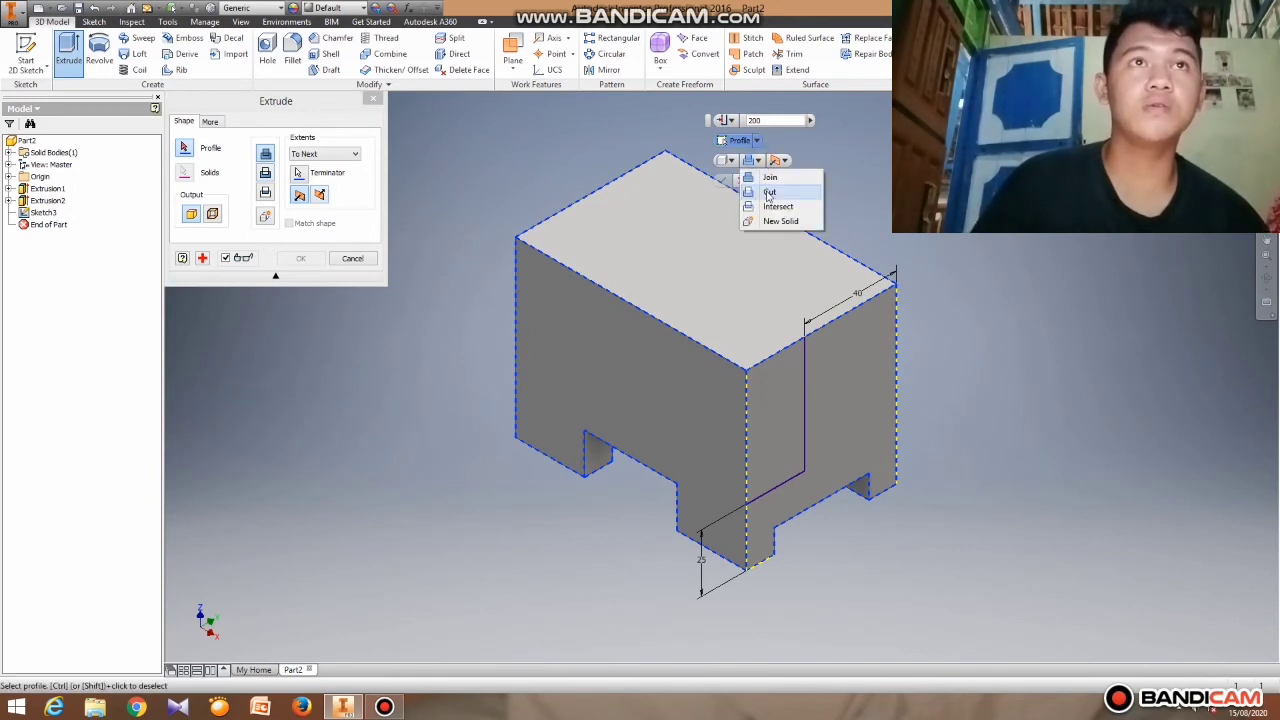
left_click(768, 193)
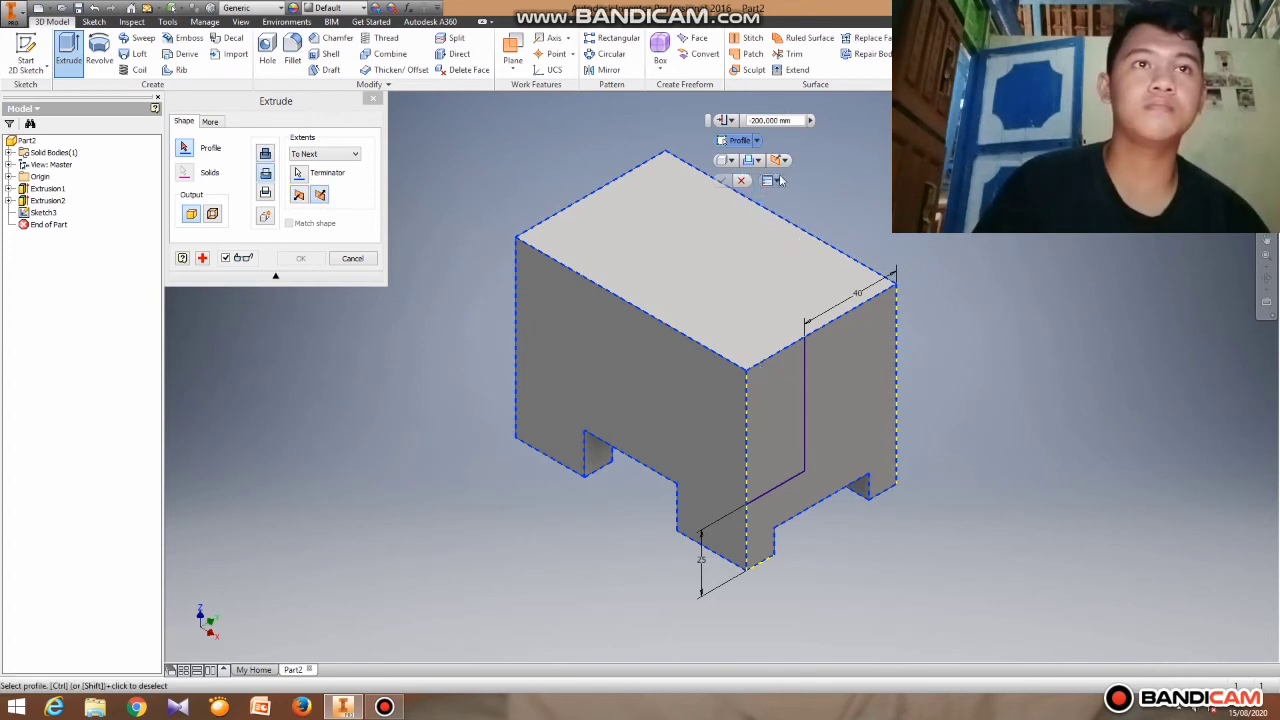
right_click(909, 183)
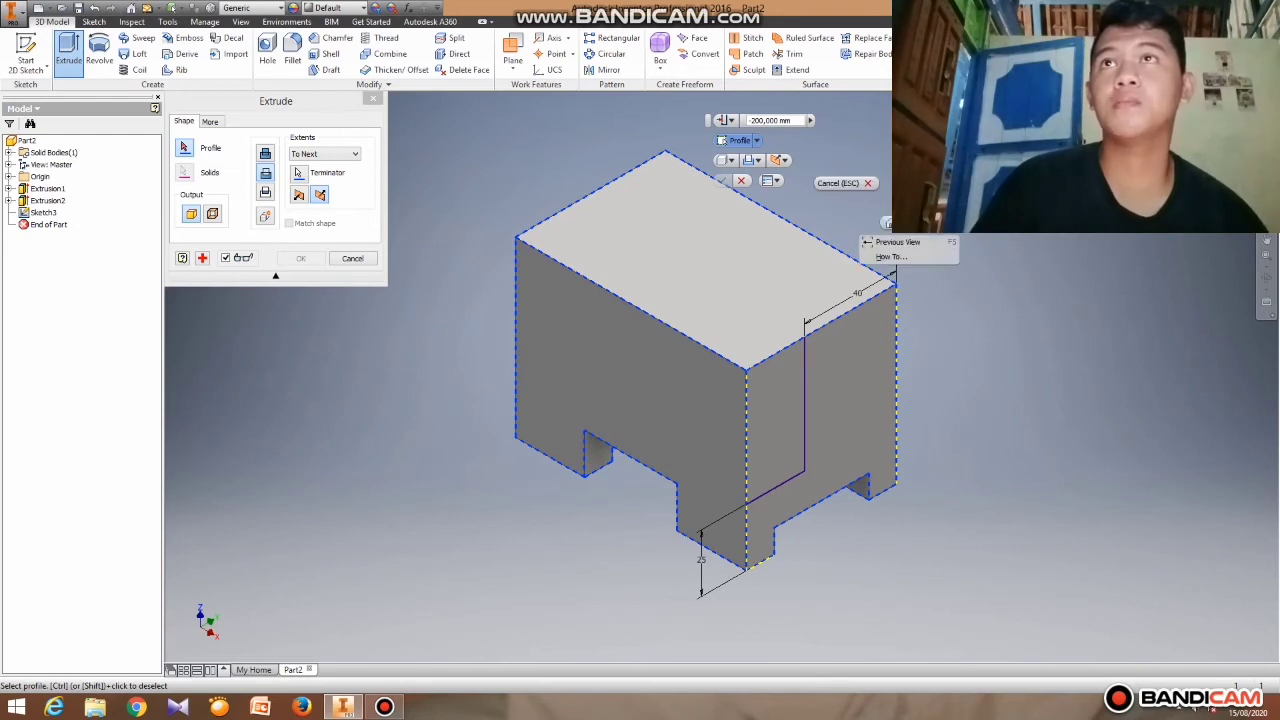
left_click(897, 242)
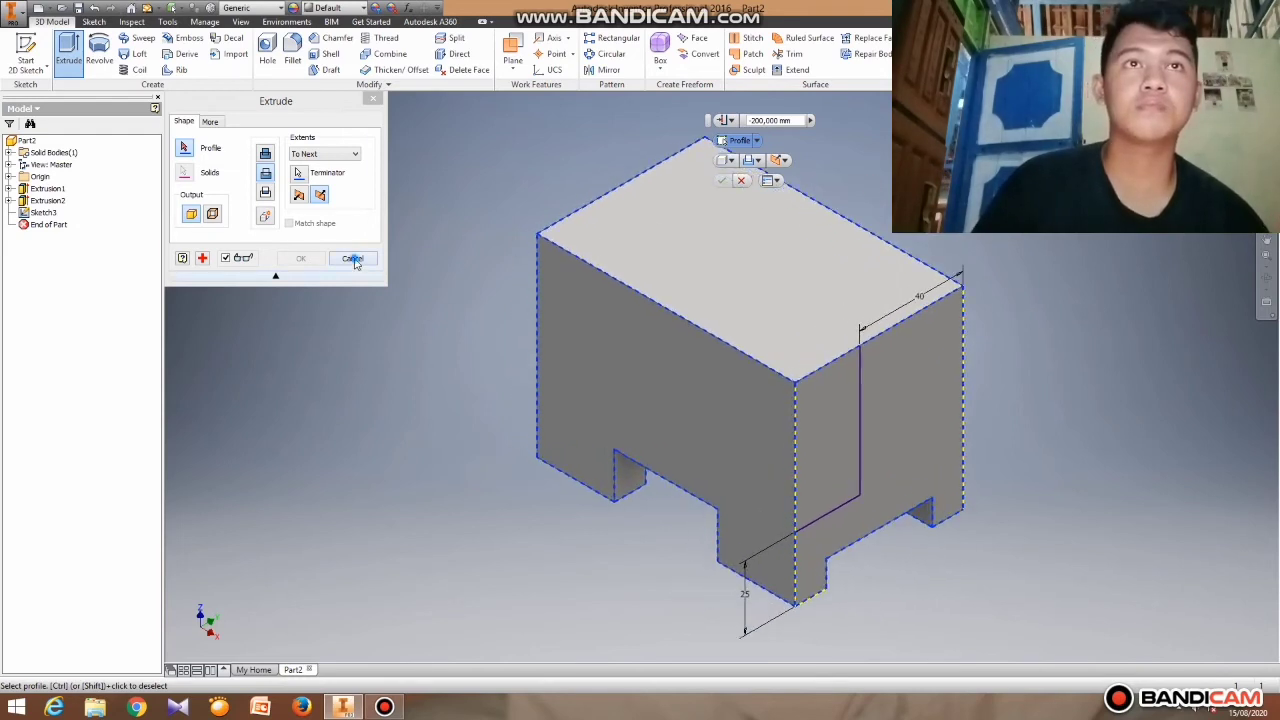
left_click(352, 258)
Create a new sketch on the same end face, trace the corner cutout as a closed rectangle about 25 x 50 mm, and finish the sketch.
right_click(834, 418)
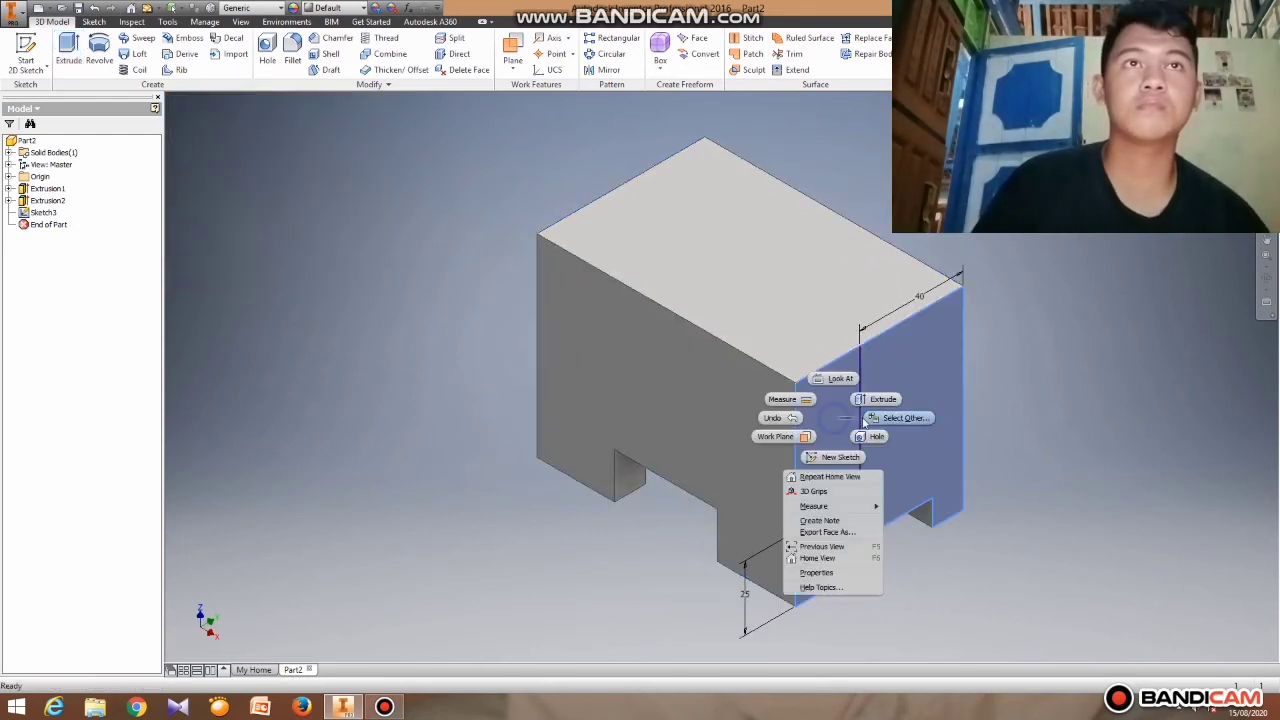
left_click(829, 460)
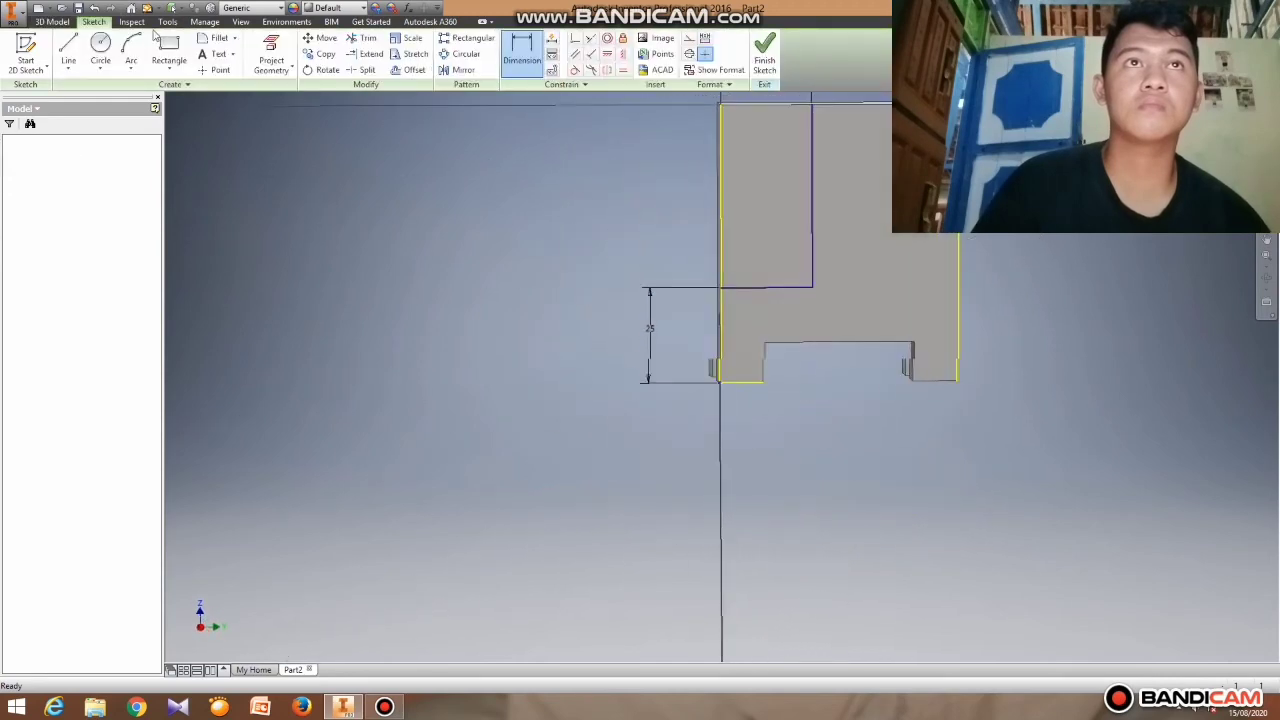
left_click(76, 52)
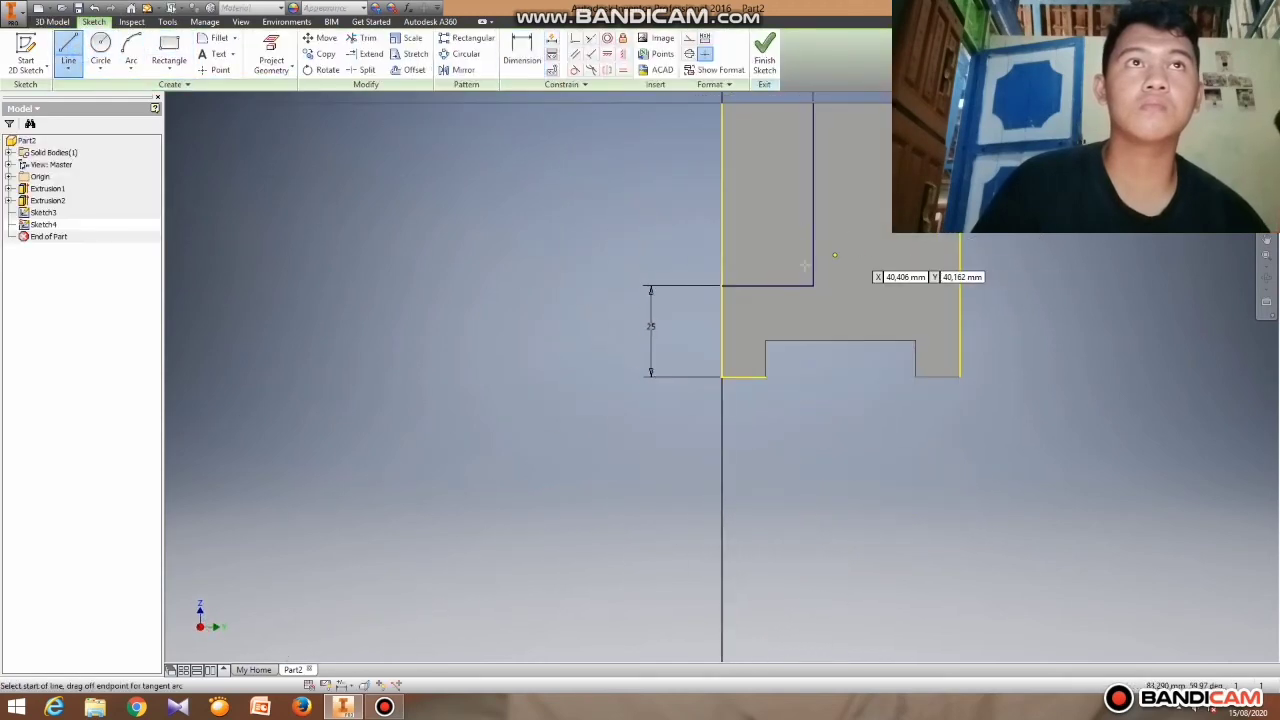
left_click(723, 286)
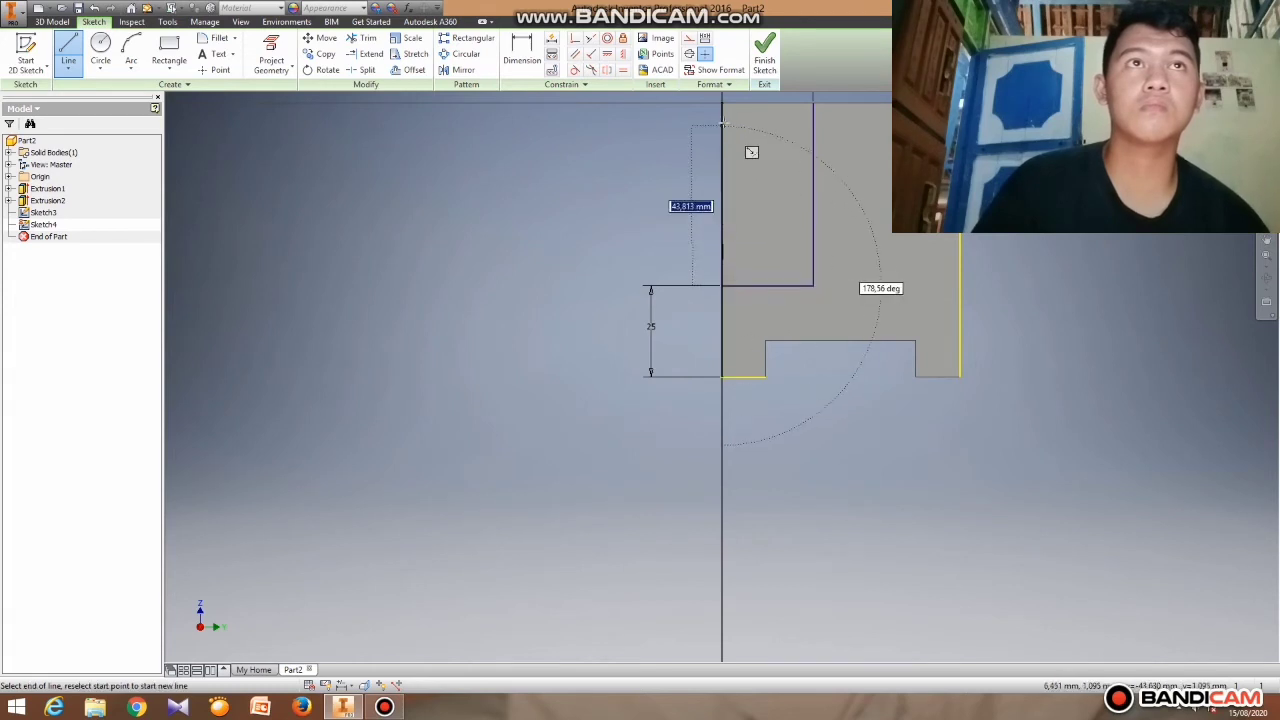
left_click(723, 105)
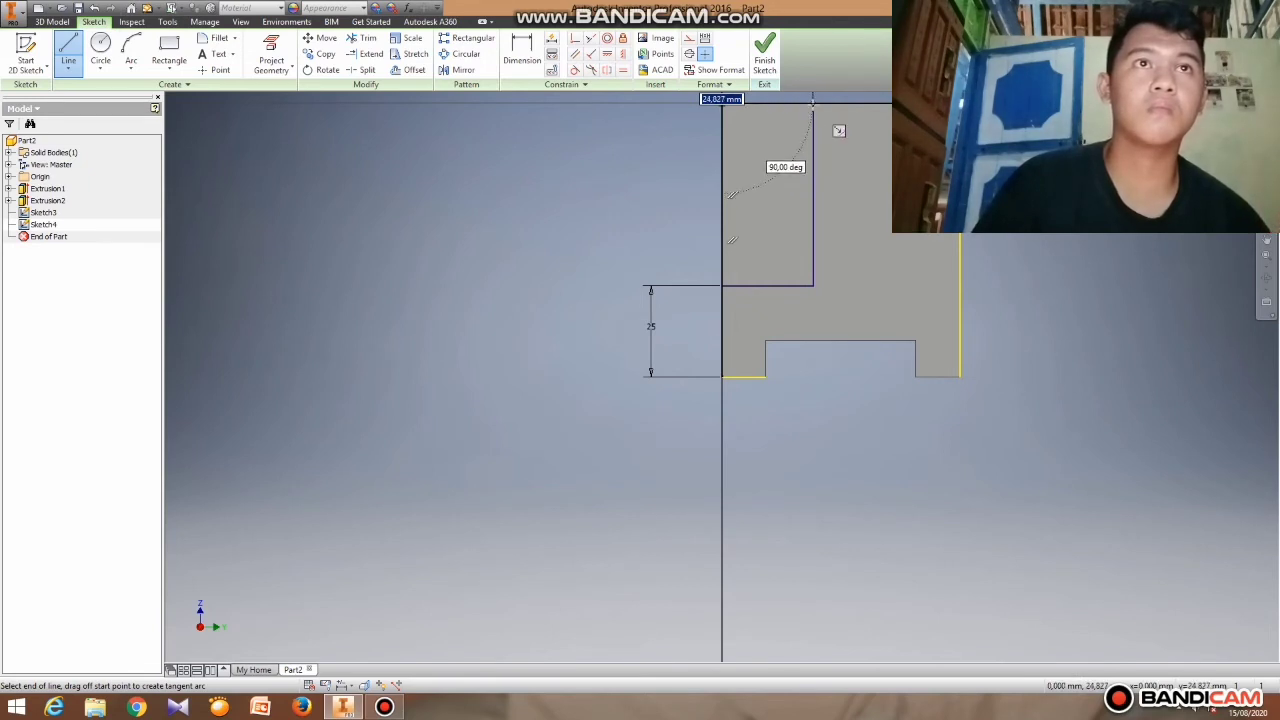
left_click(813, 103)
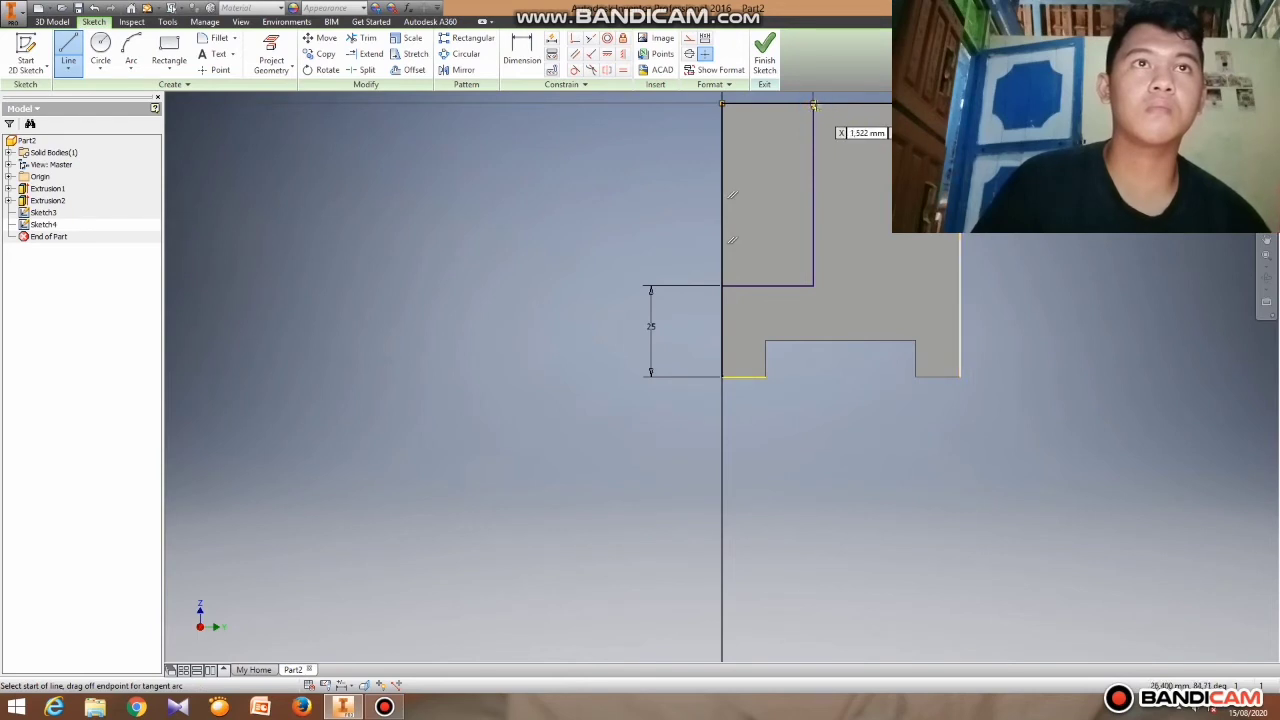
left_click(813, 103)
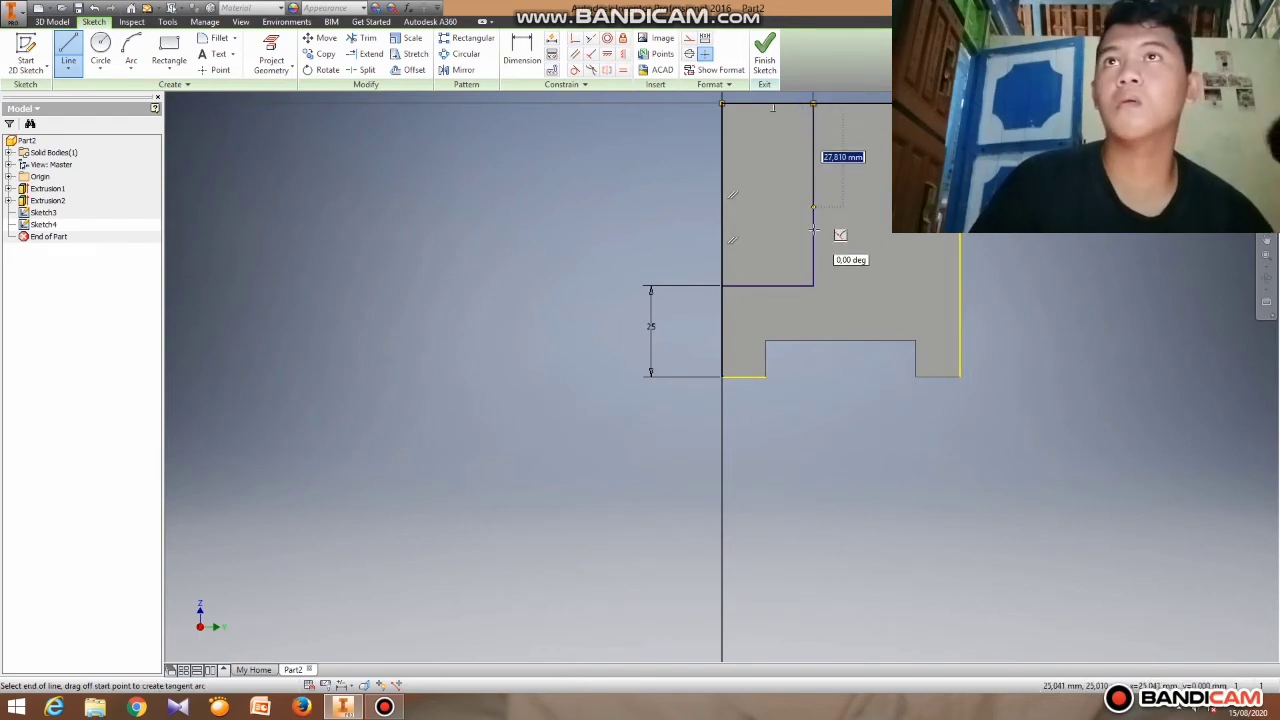
left_click(815, 285)
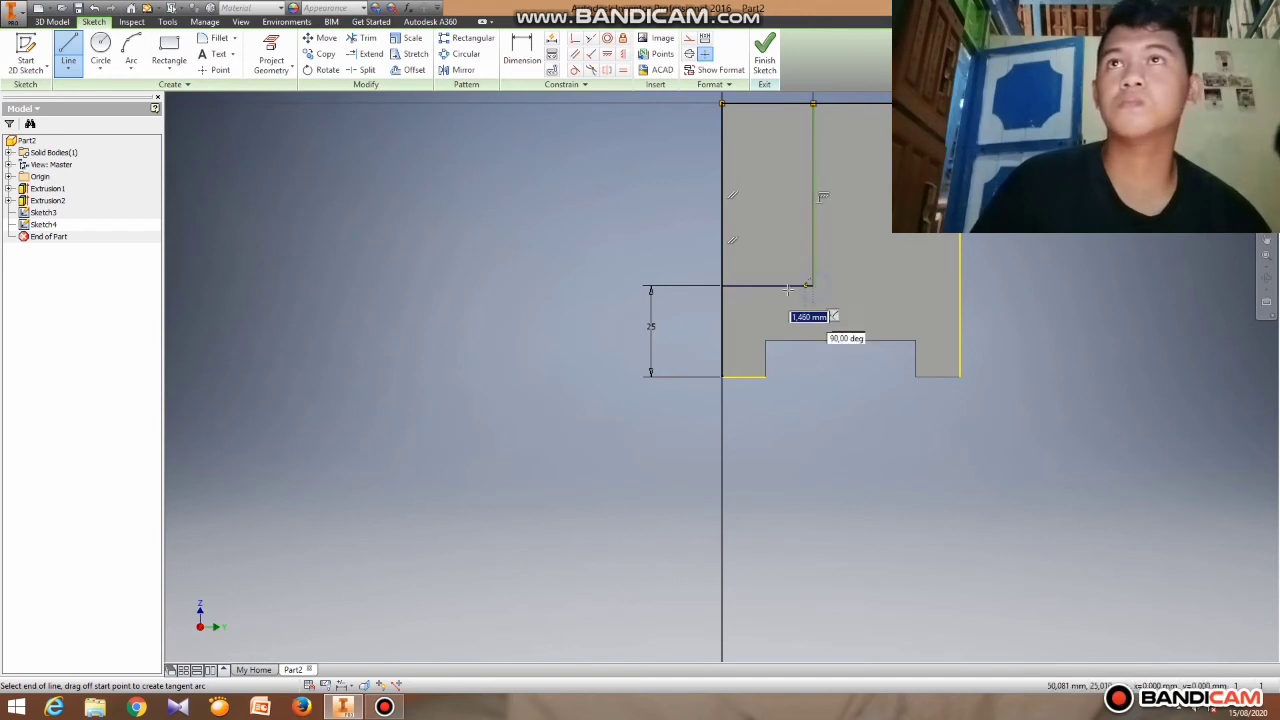
left_click(722, 286)
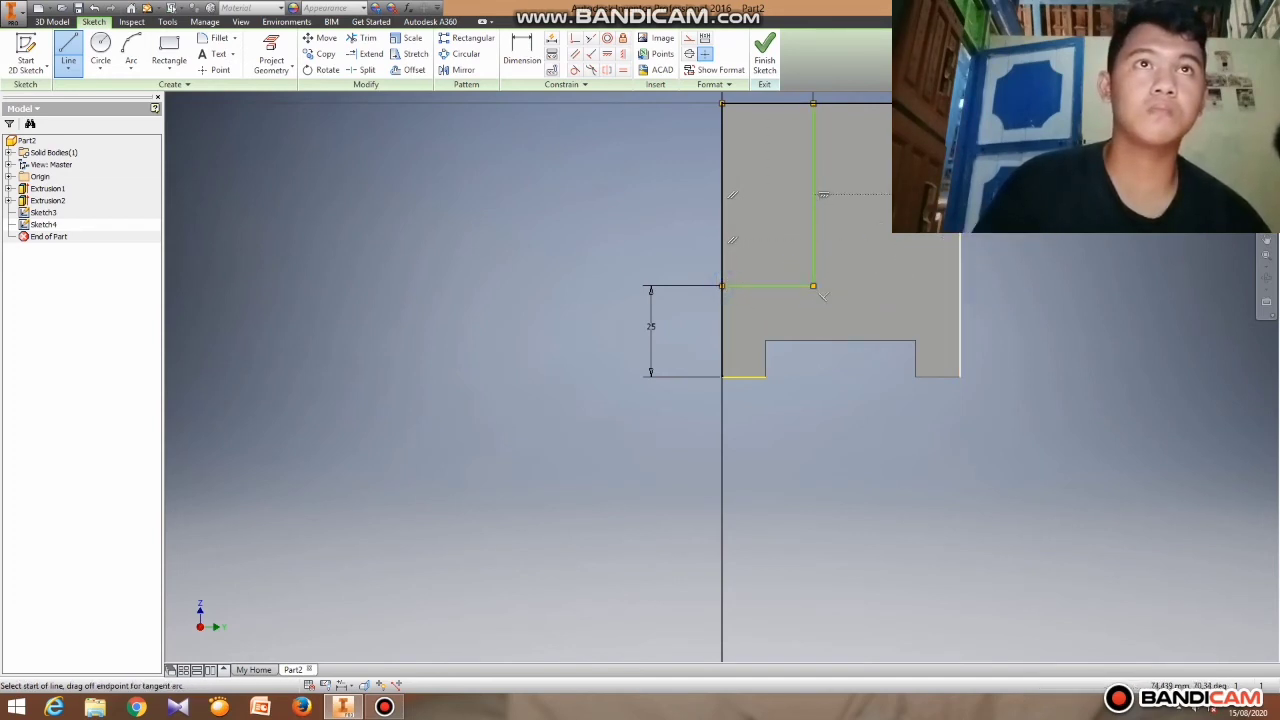
left_click(764, 65)
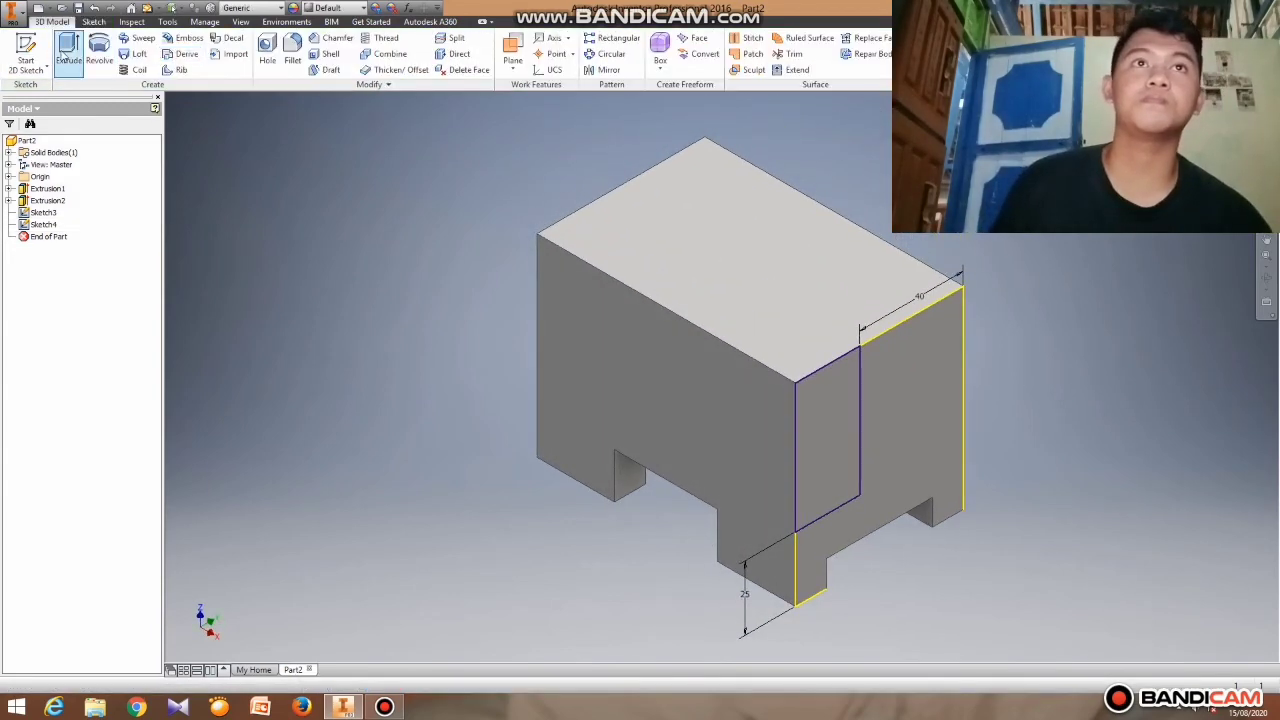
Extrude the corner rectangle 200 mm in Direction 2 as a cut through the block's full length.
left_click(68, 50)
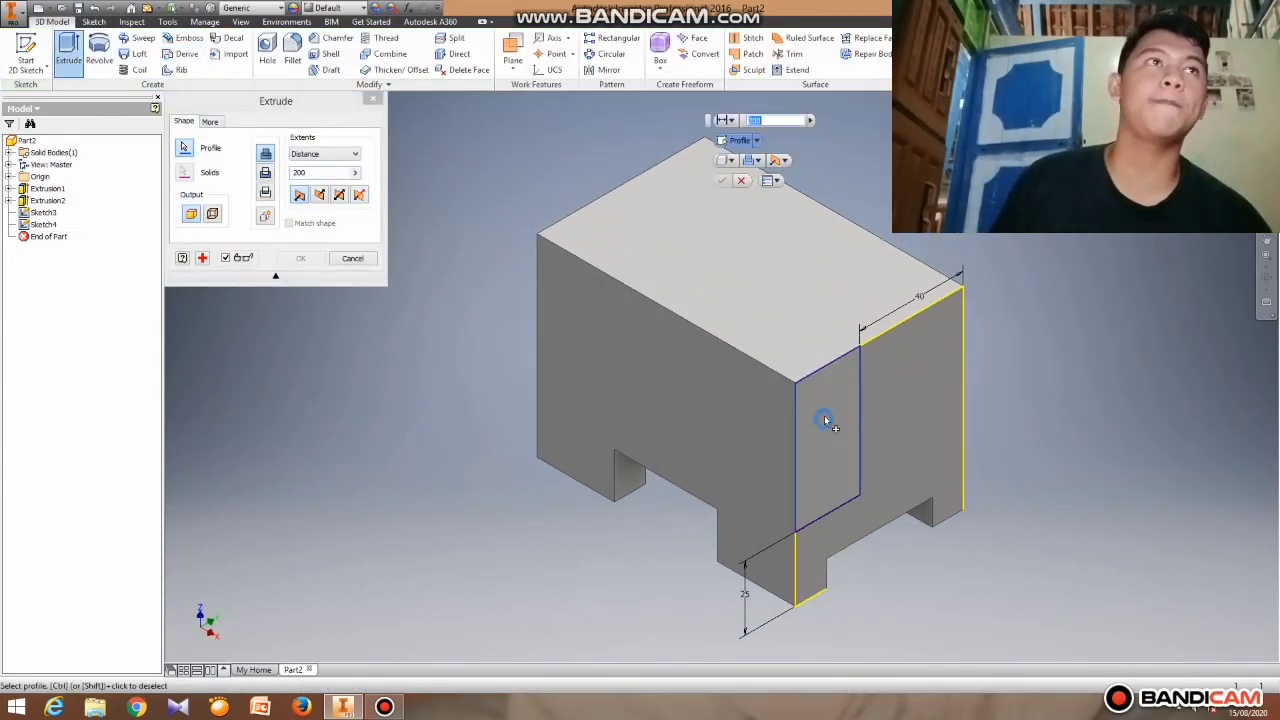
left_click(826, 421)
left_click(779, 160)
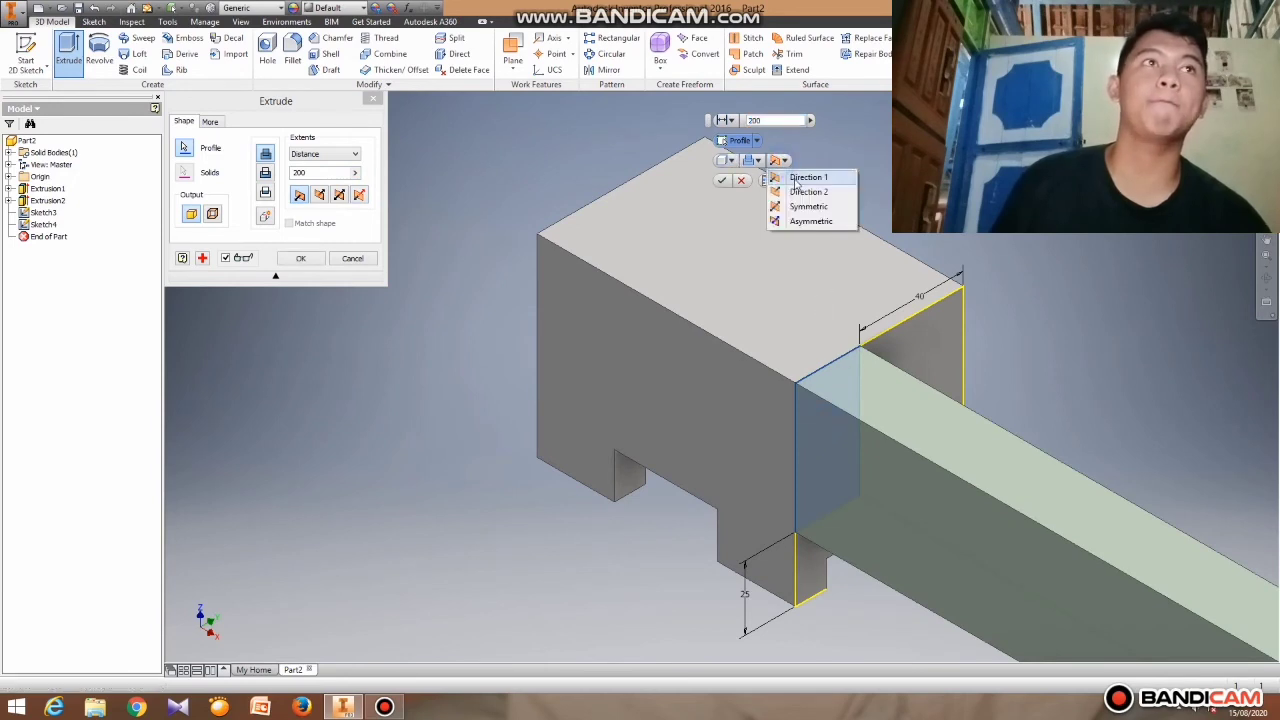
left_click(797, 192)
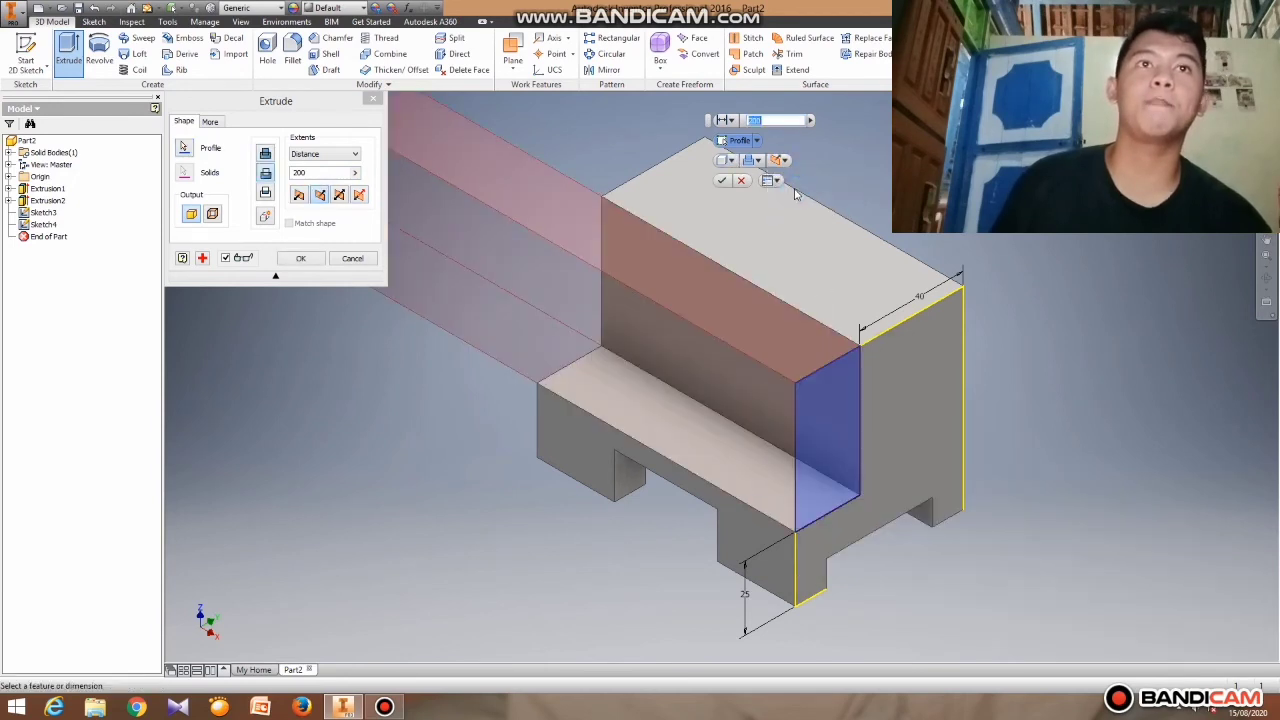
left_click(724, 181)
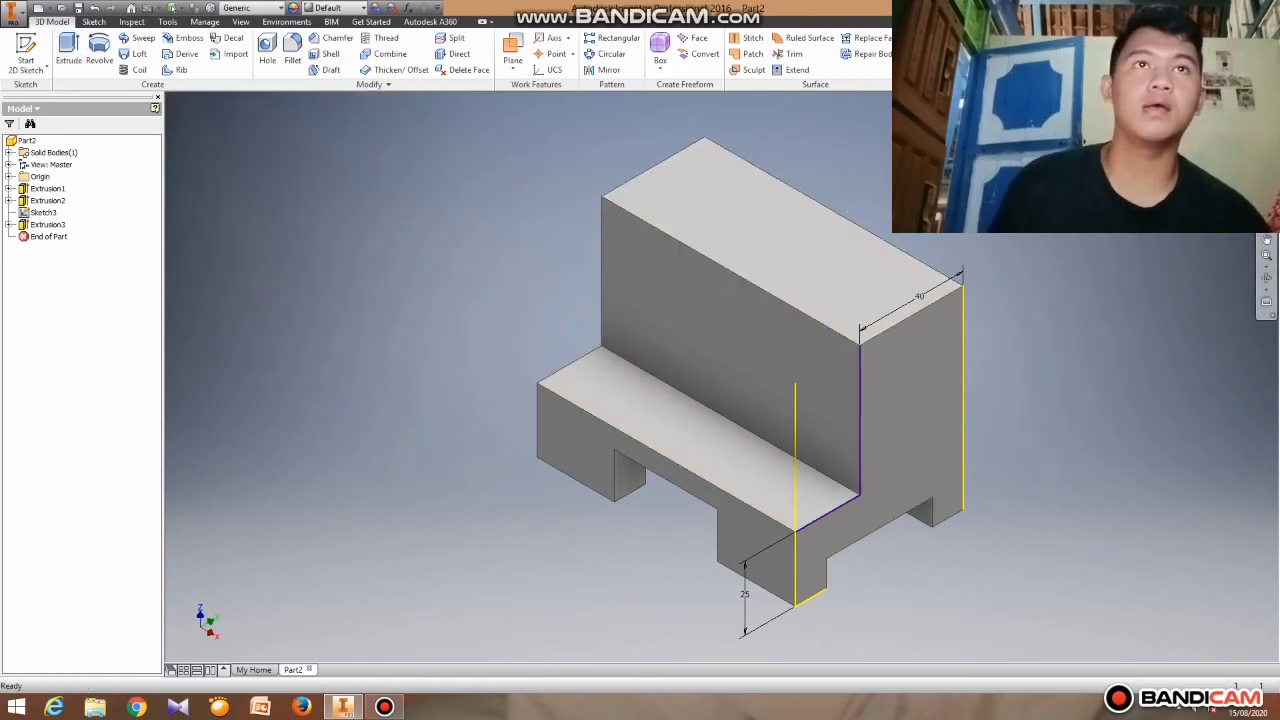
Create a sketch on the recessed upper vertical face and draw a closed rectangle about 46 x 33 mm down from its top edge.
middle_click_drag(700, 450, 800, 385, "shift")
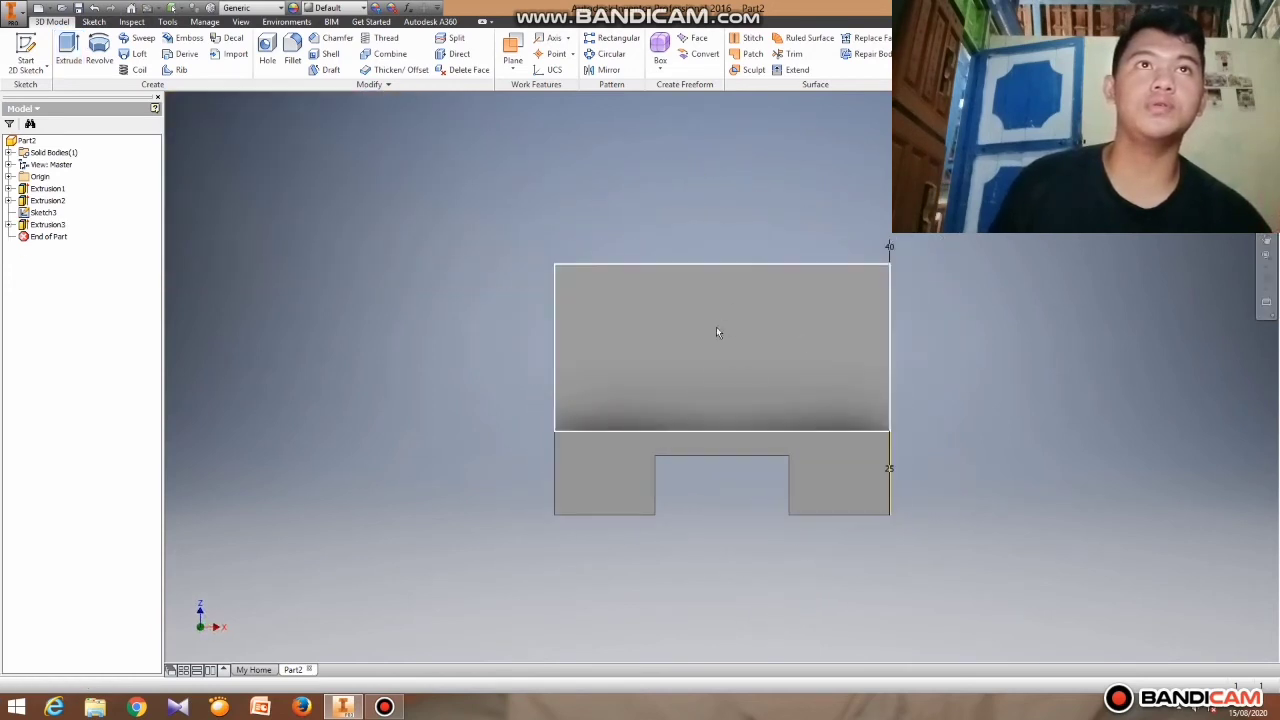
right_click(712, 342)
left_click(716, 380)
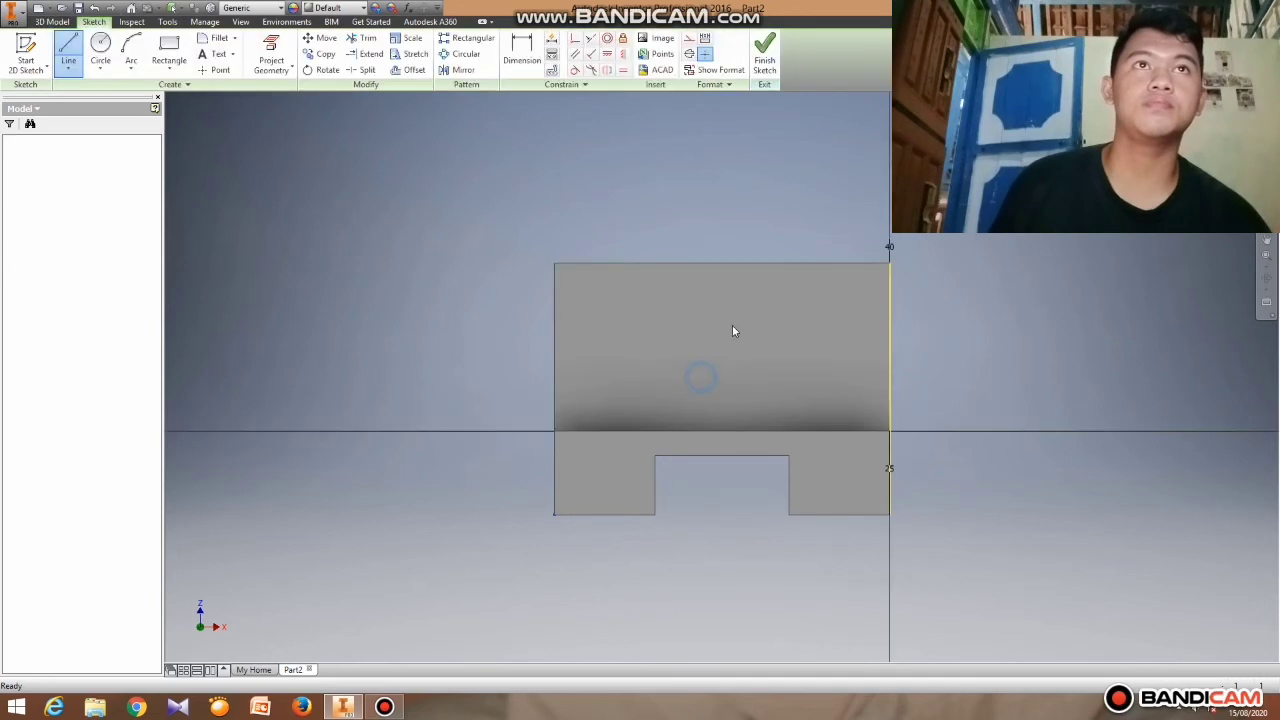
left_click(68, 52)
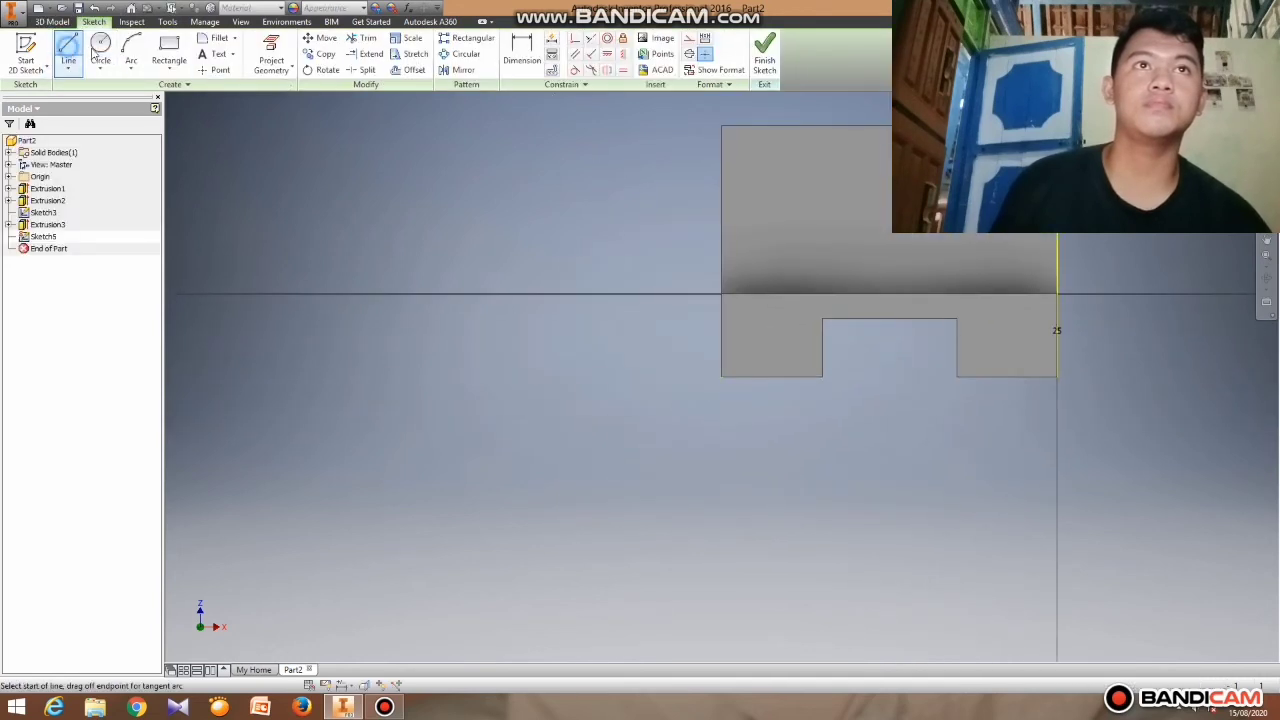
left_click(792, 126)
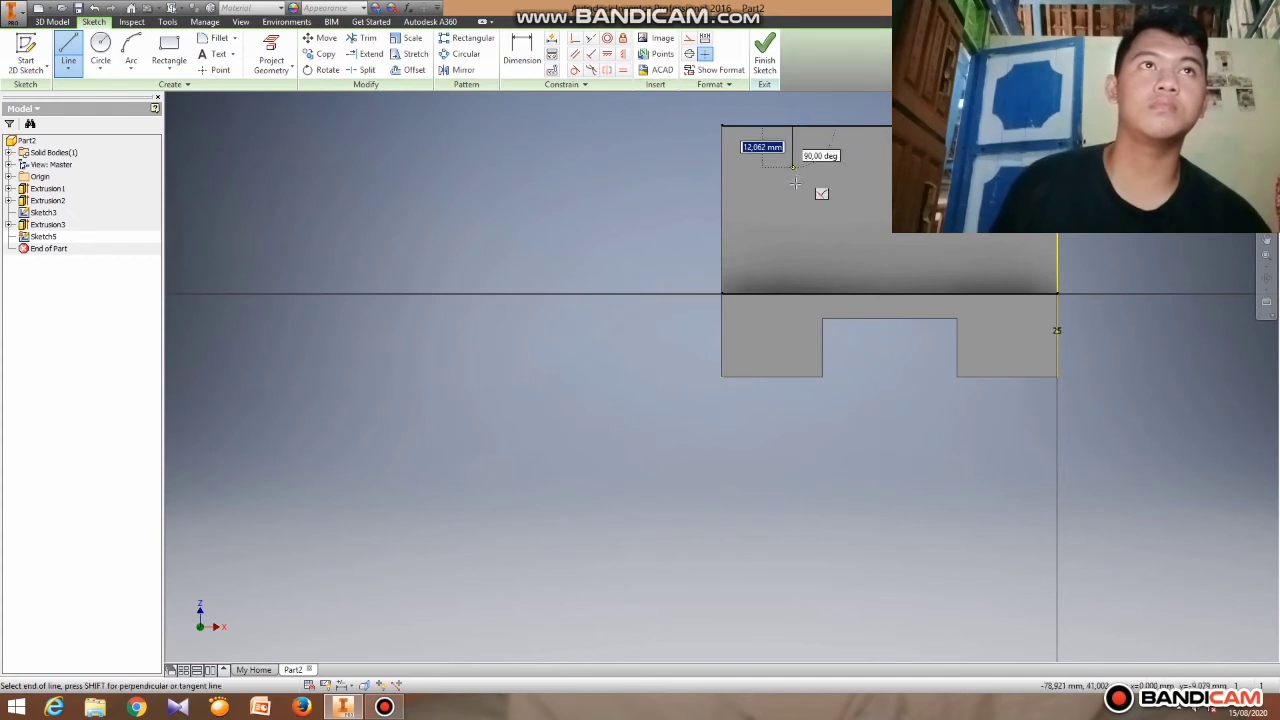
left_click(793, 235)
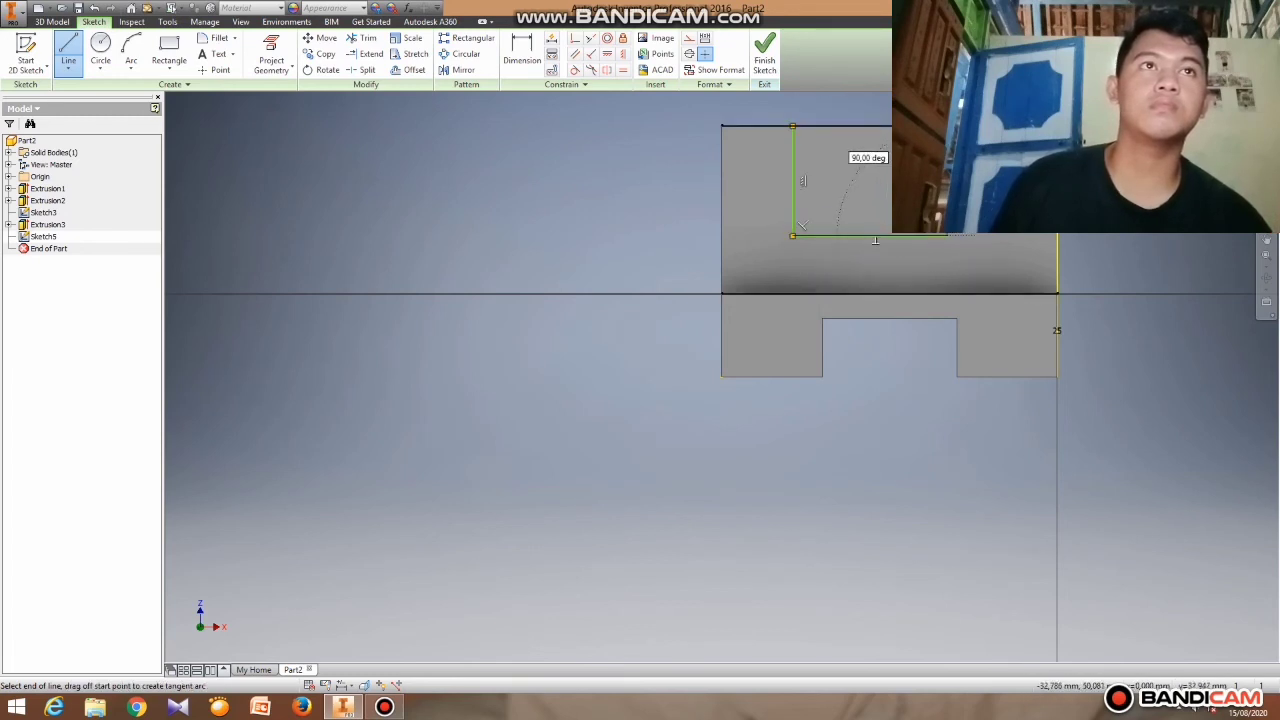
left_click(947, 126)
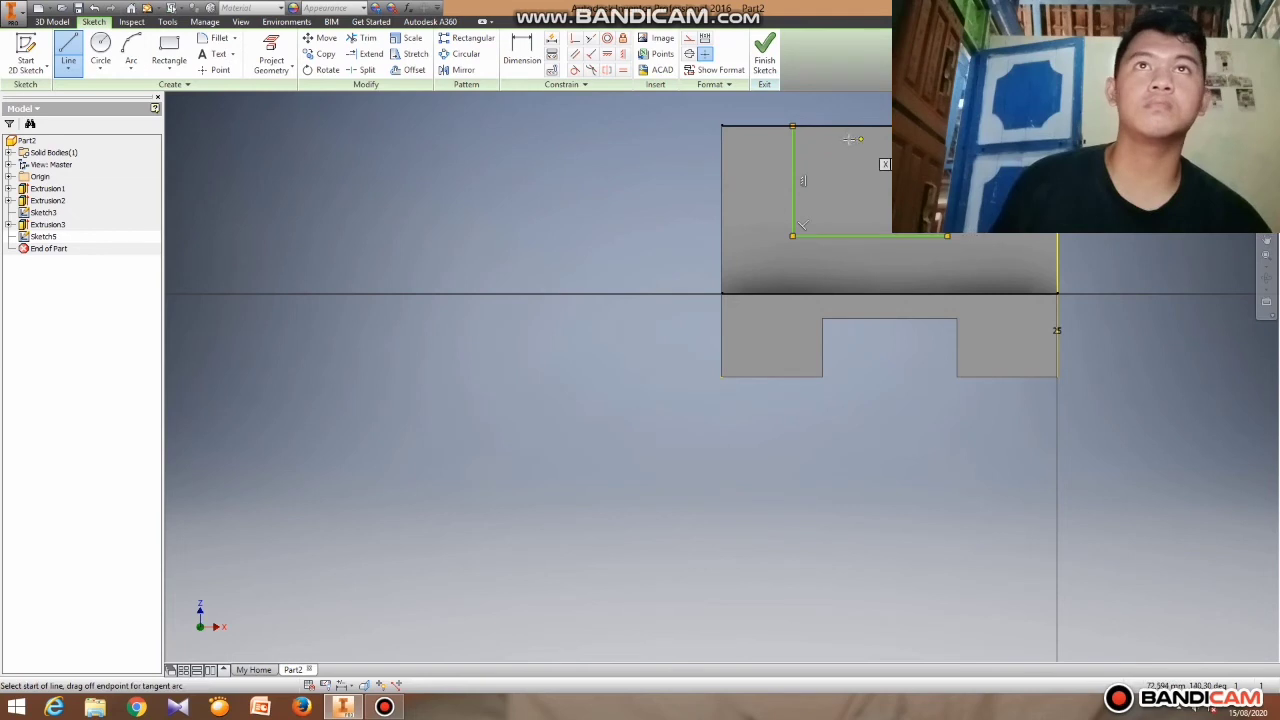
left_click(793, 126)
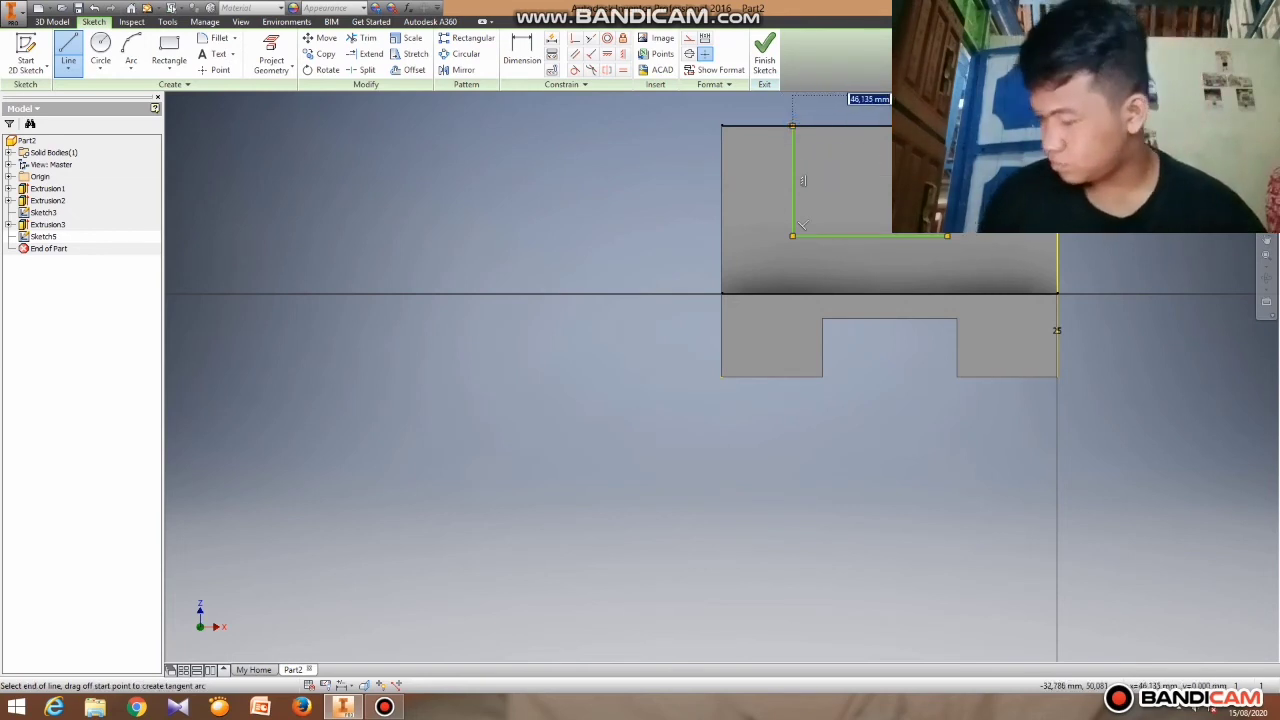
left_click(947, 126)
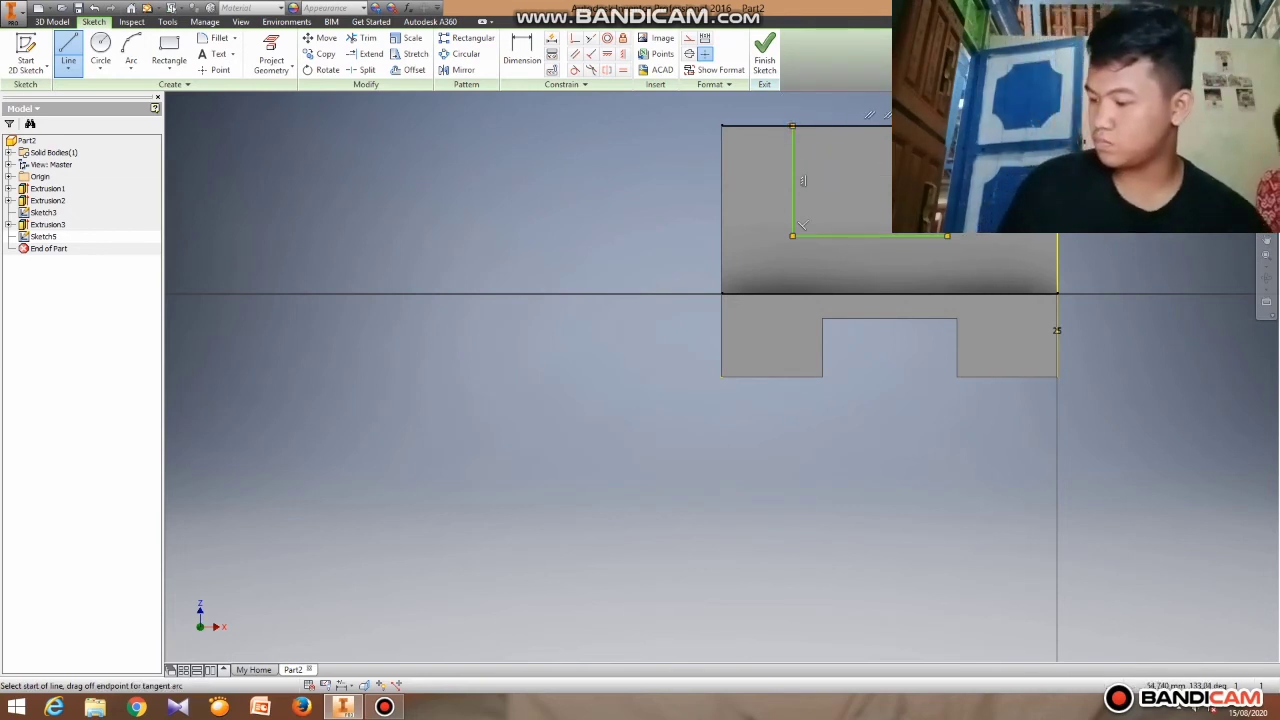
Dimension the rectangle's two vertical sides at 25 mm from the face's nearest vertical edges.
right_click(880, 194)
left_click(812, 212)
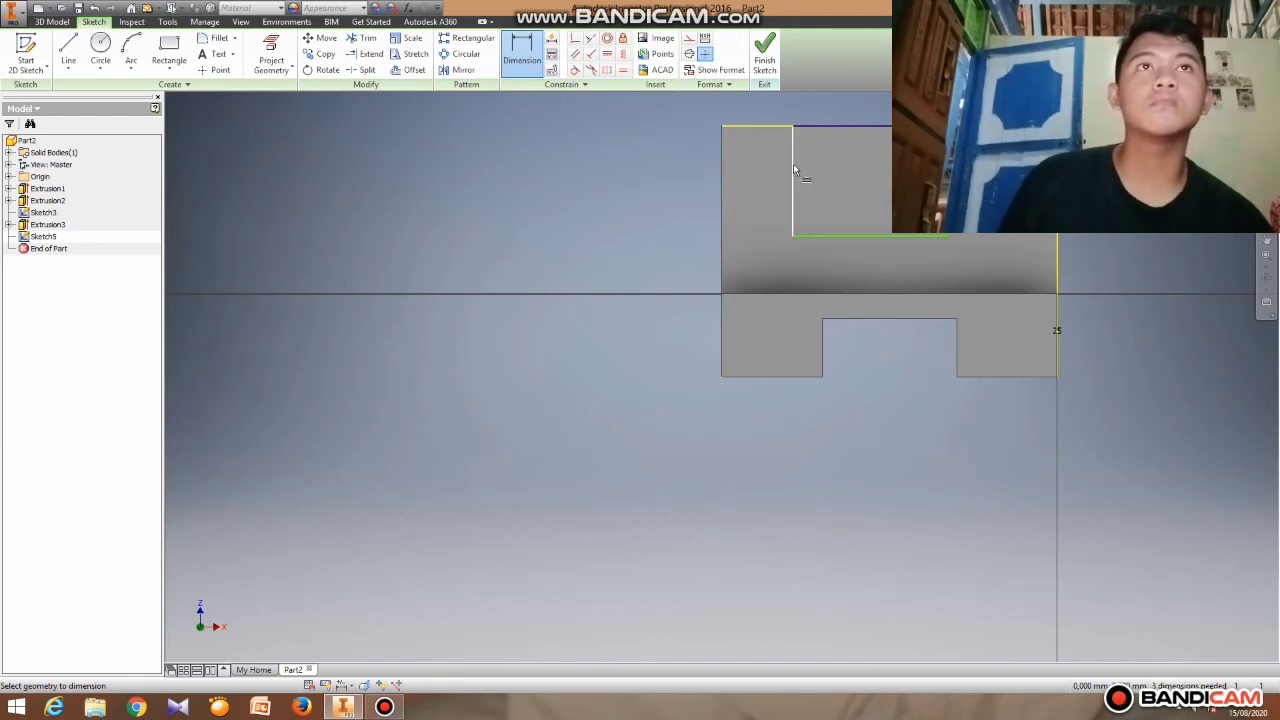
left_click(722, 188)
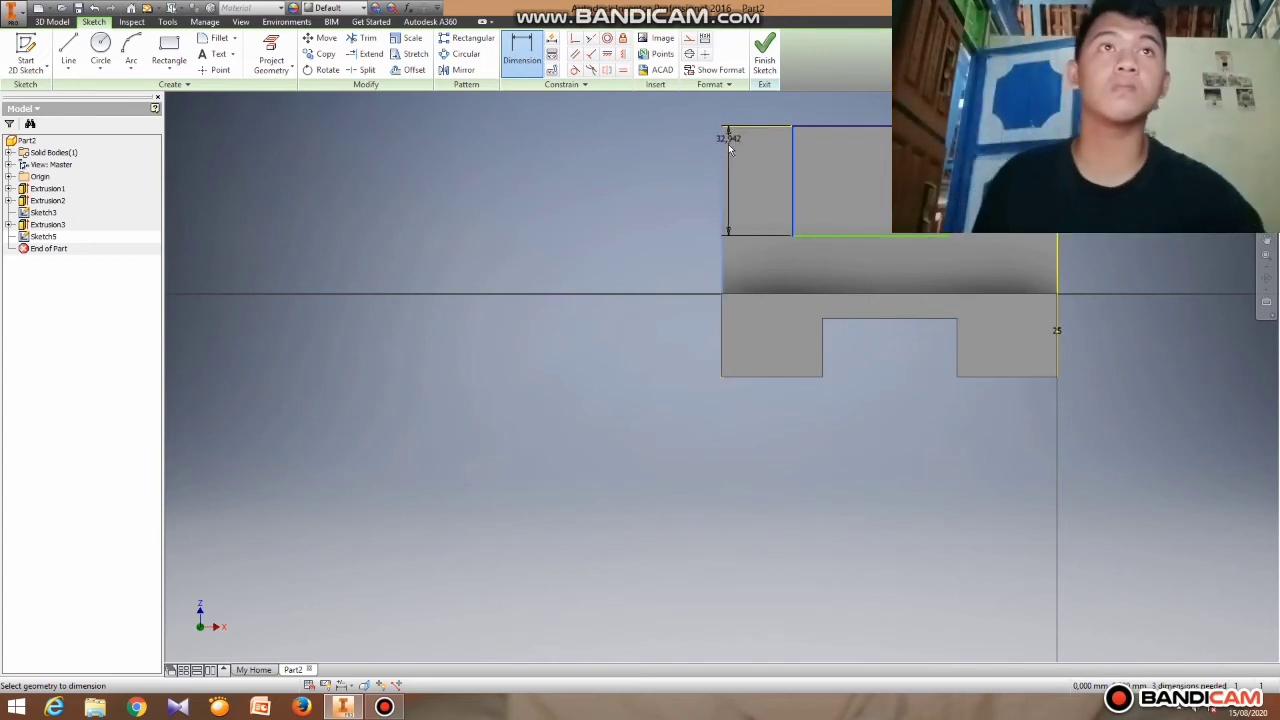
left_click(746, 126)
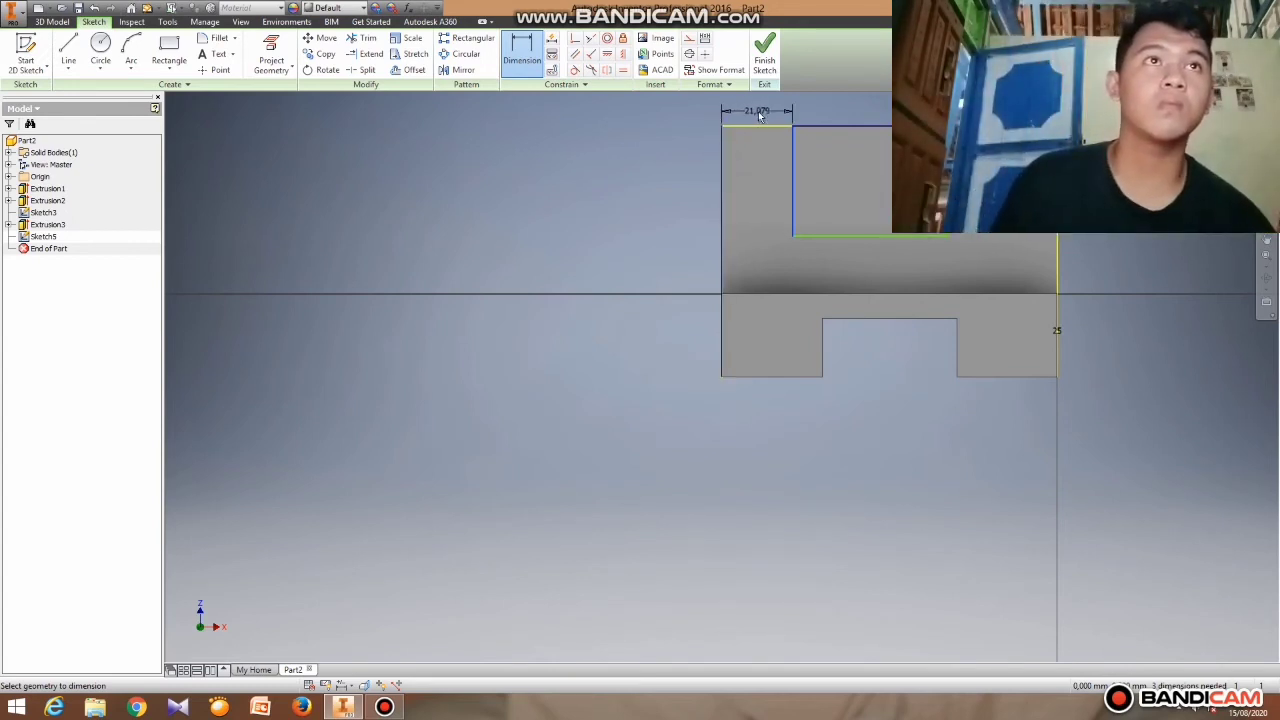
left_click(759, 116)
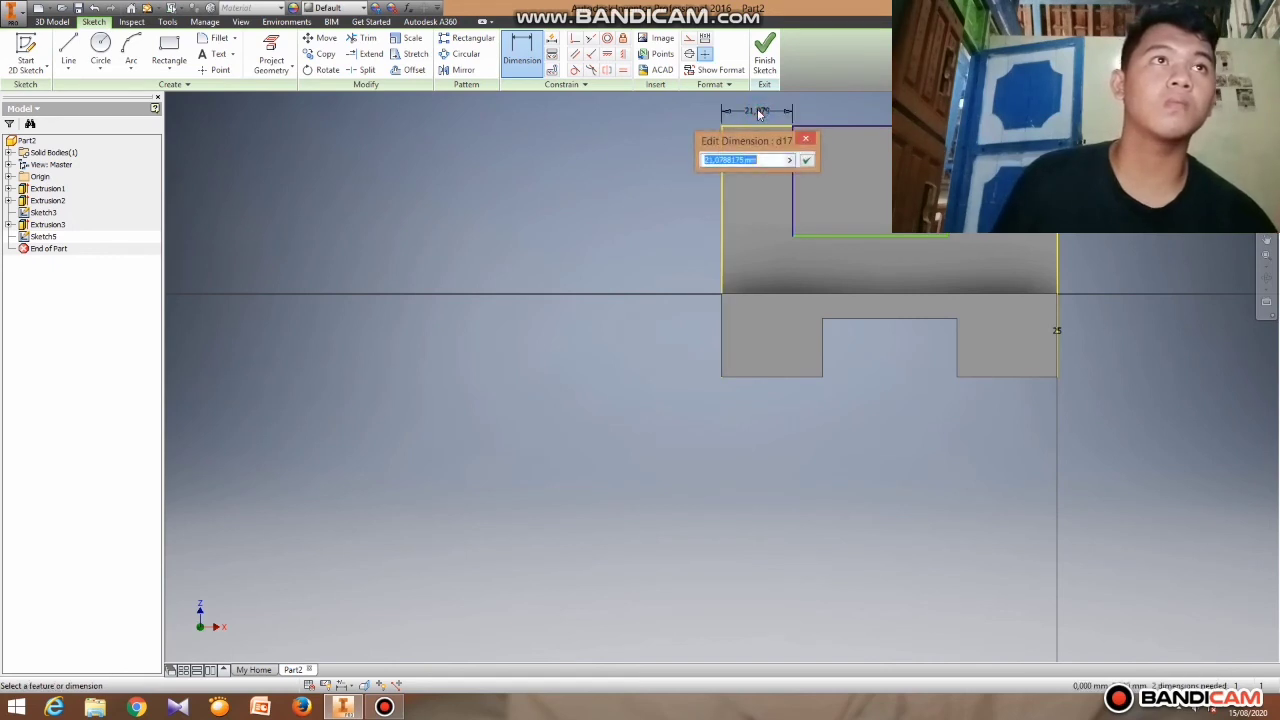
type("2")
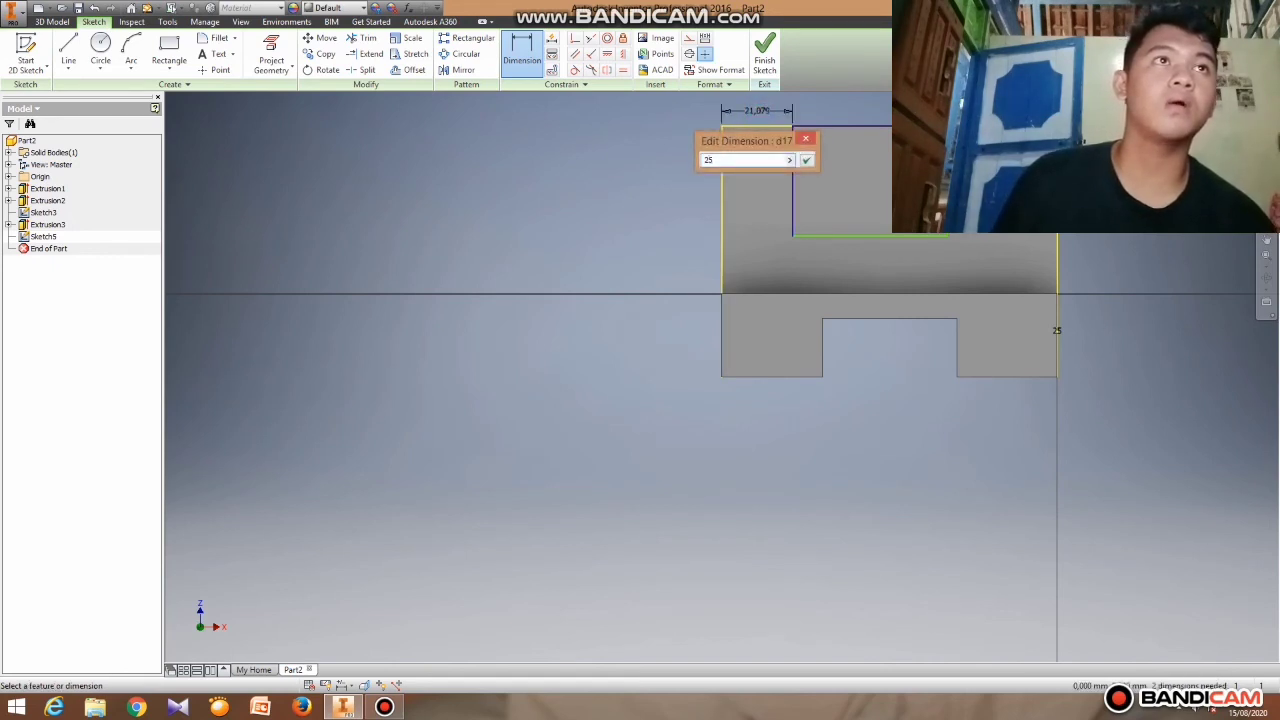
type("5")
key("Return")
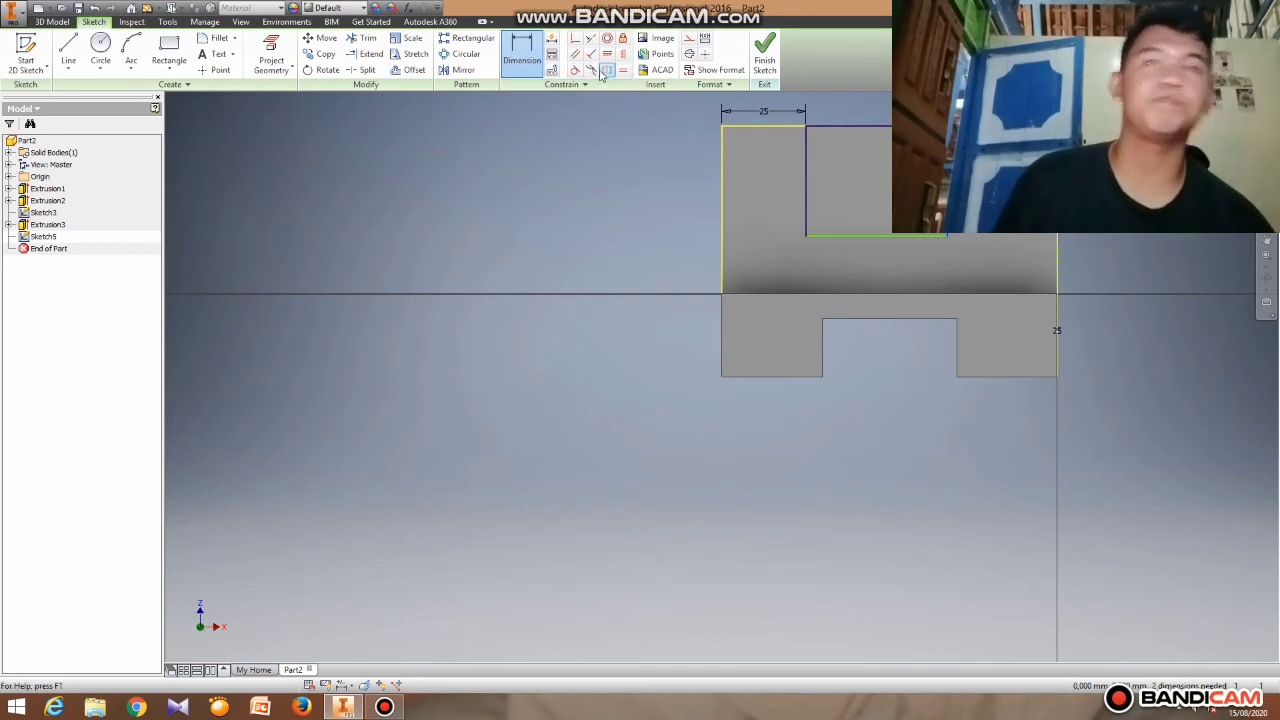
left_click(520, 50)
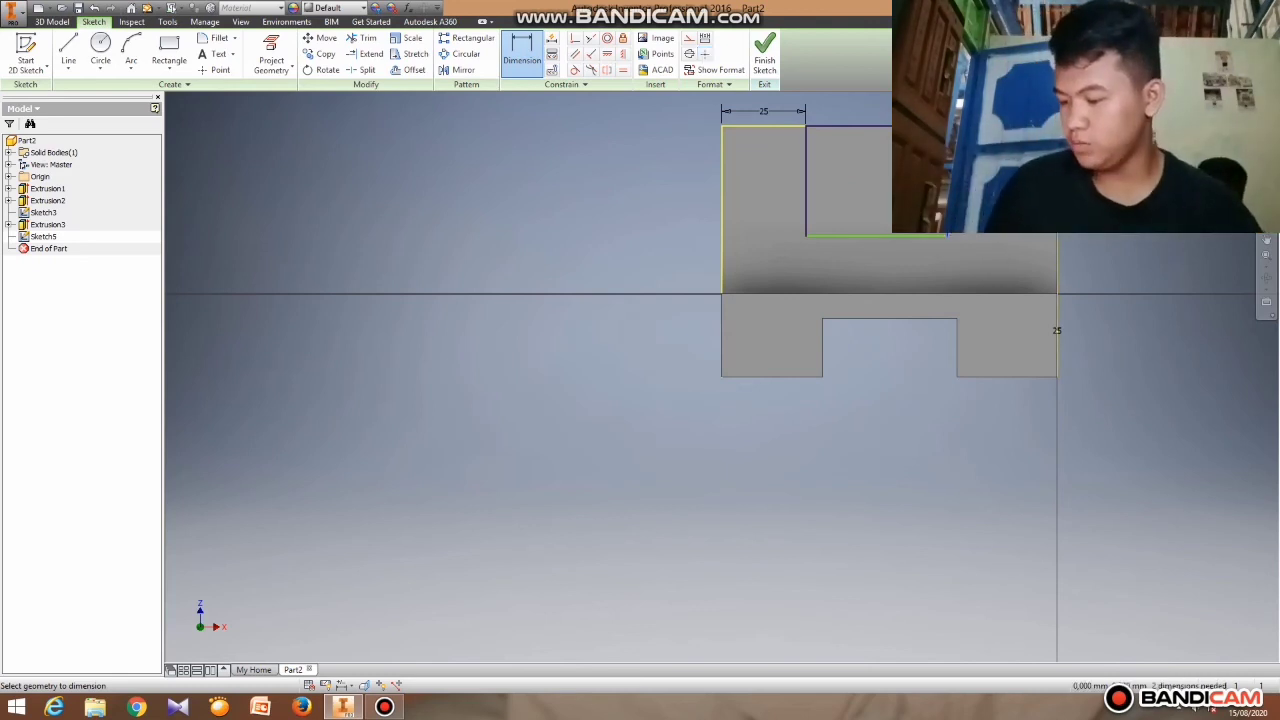
left_click(1004, 112)
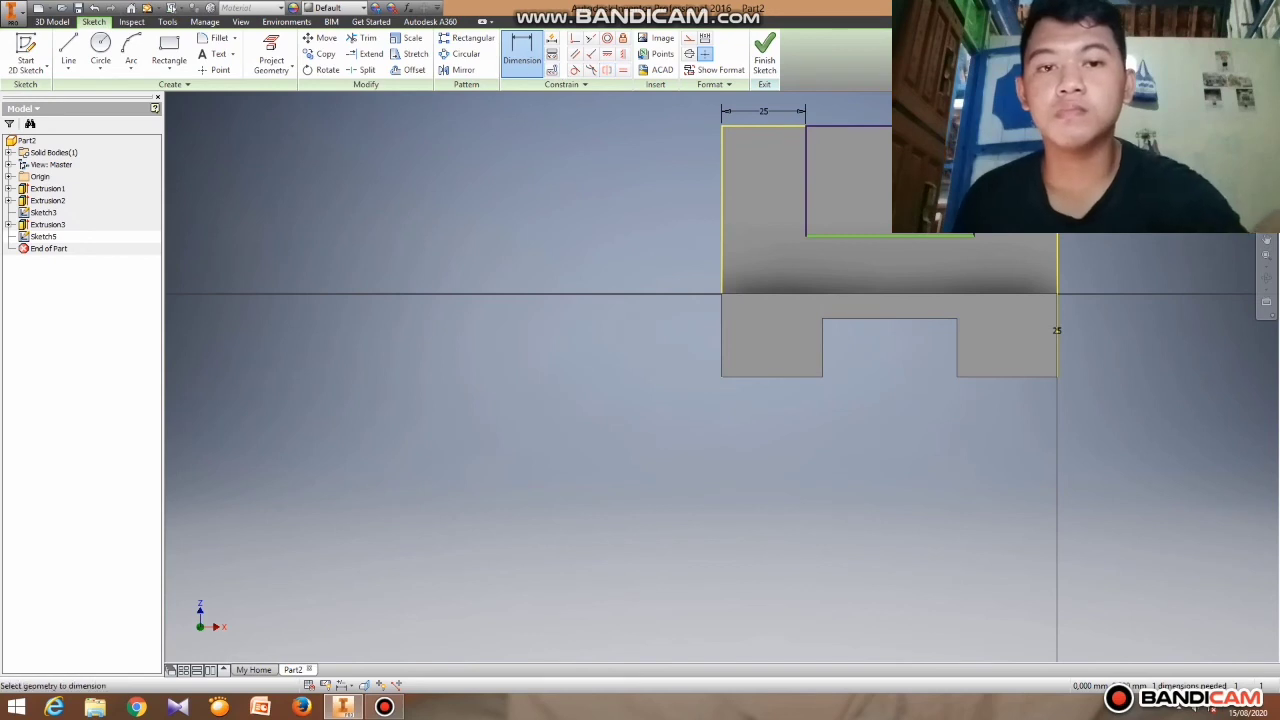
Dimension the rectangle's bottom line at 40 mm below the face's top edge and finish the sketch.
left_click(882, 126)
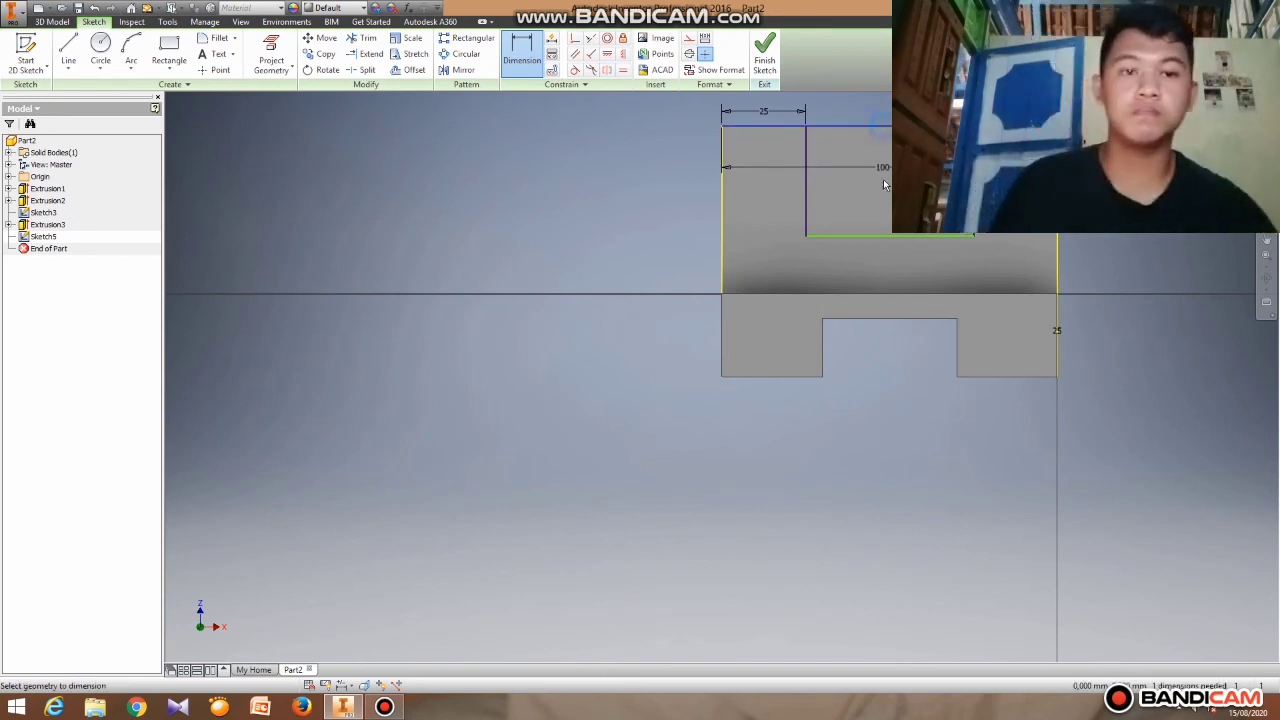
left_click(878, 237)
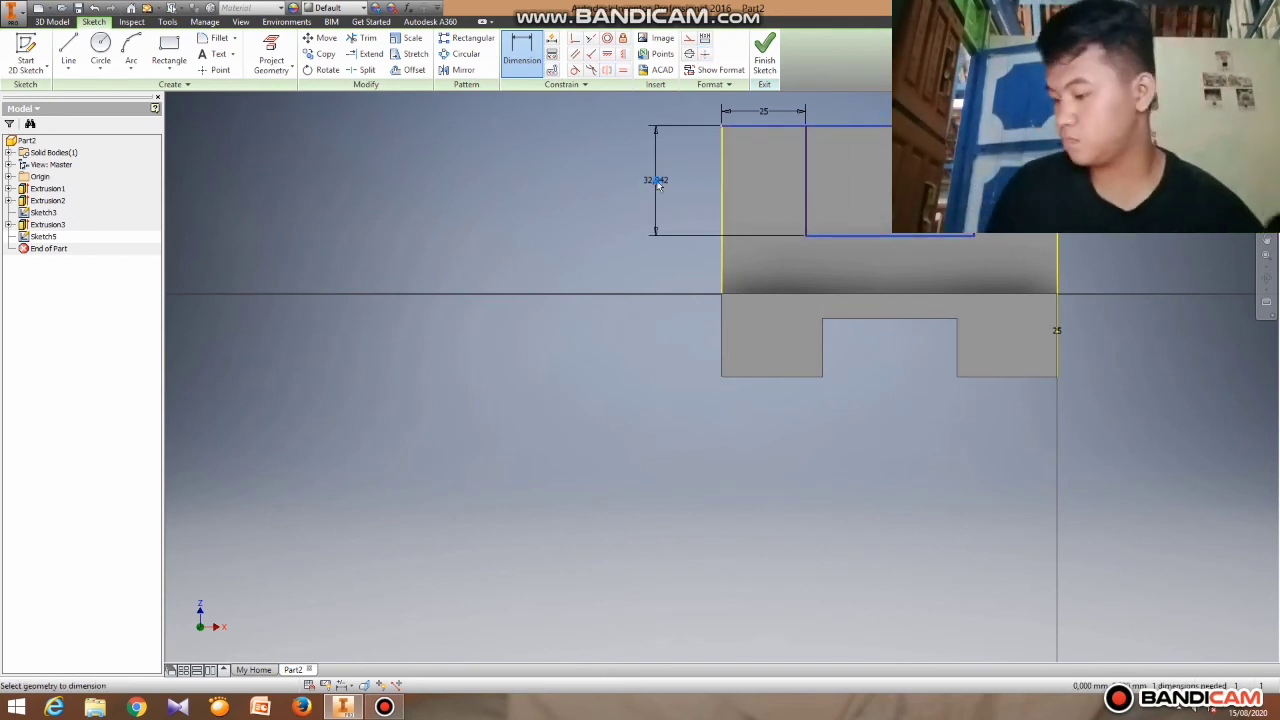
left_click(657, 185)
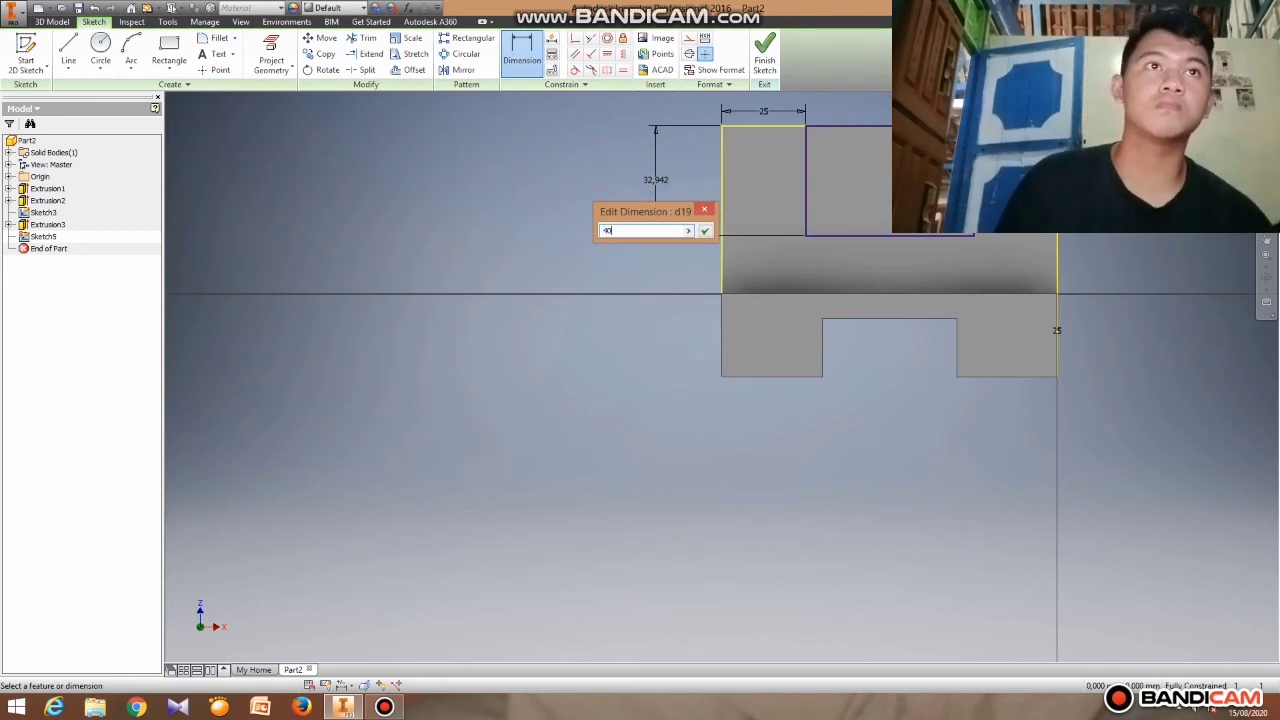
key("Return")
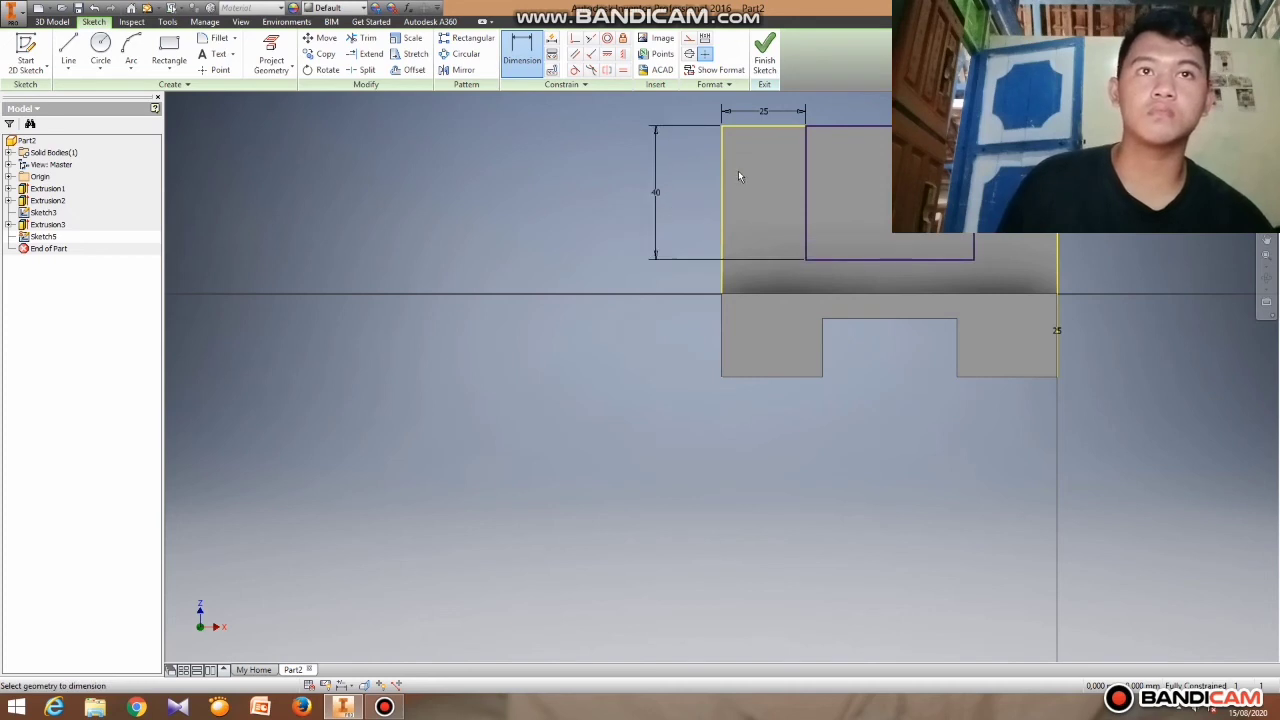
right_click(581, 199)
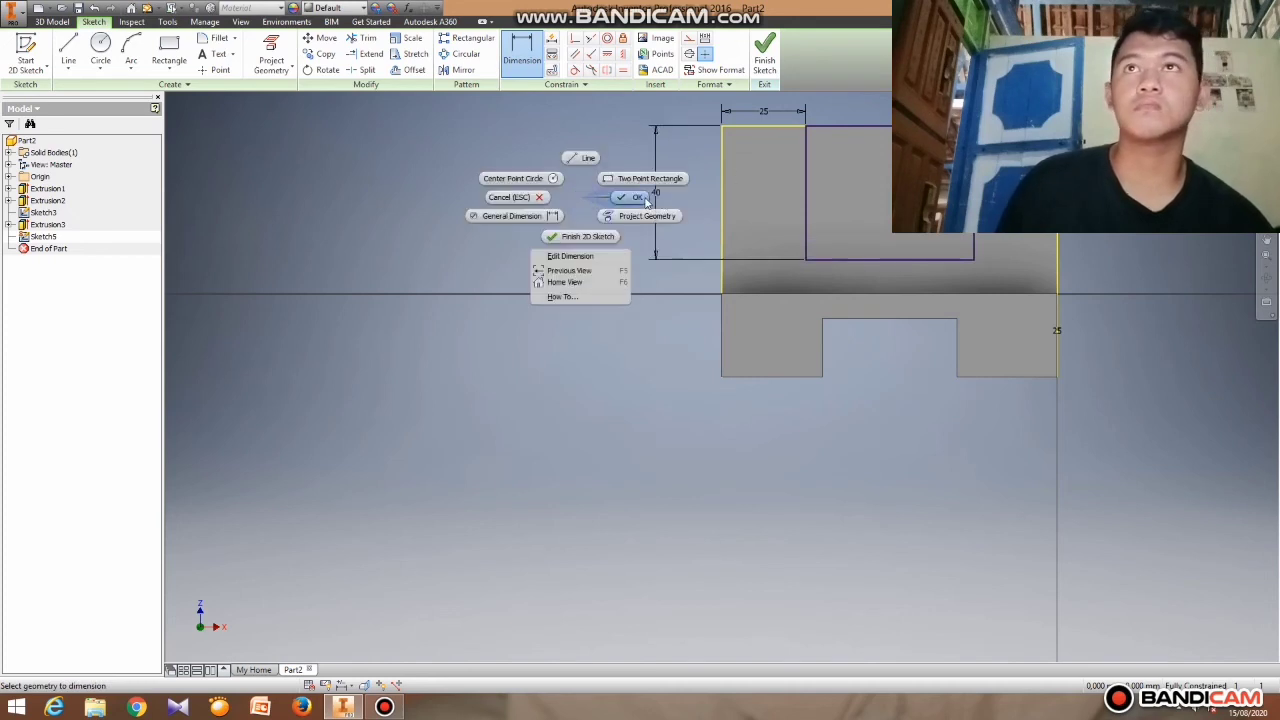
left_click(645, 201)
right_click(886, 304)
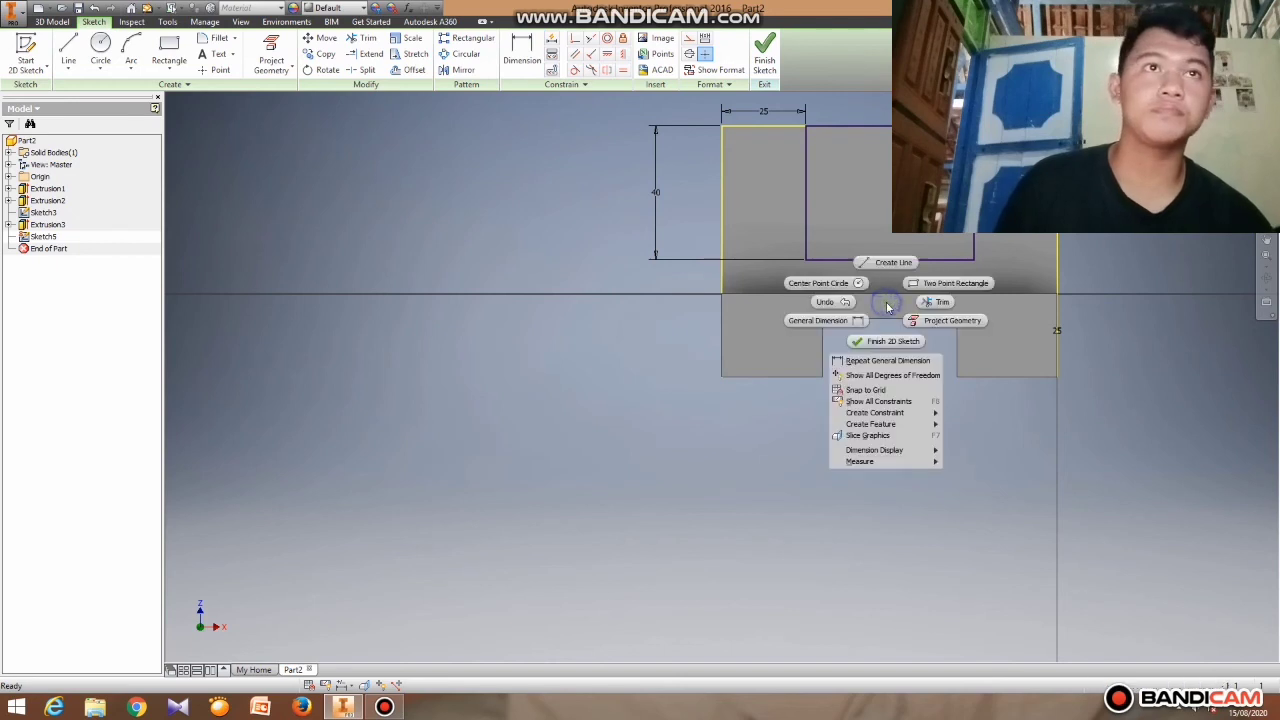
left_click(884, 332)
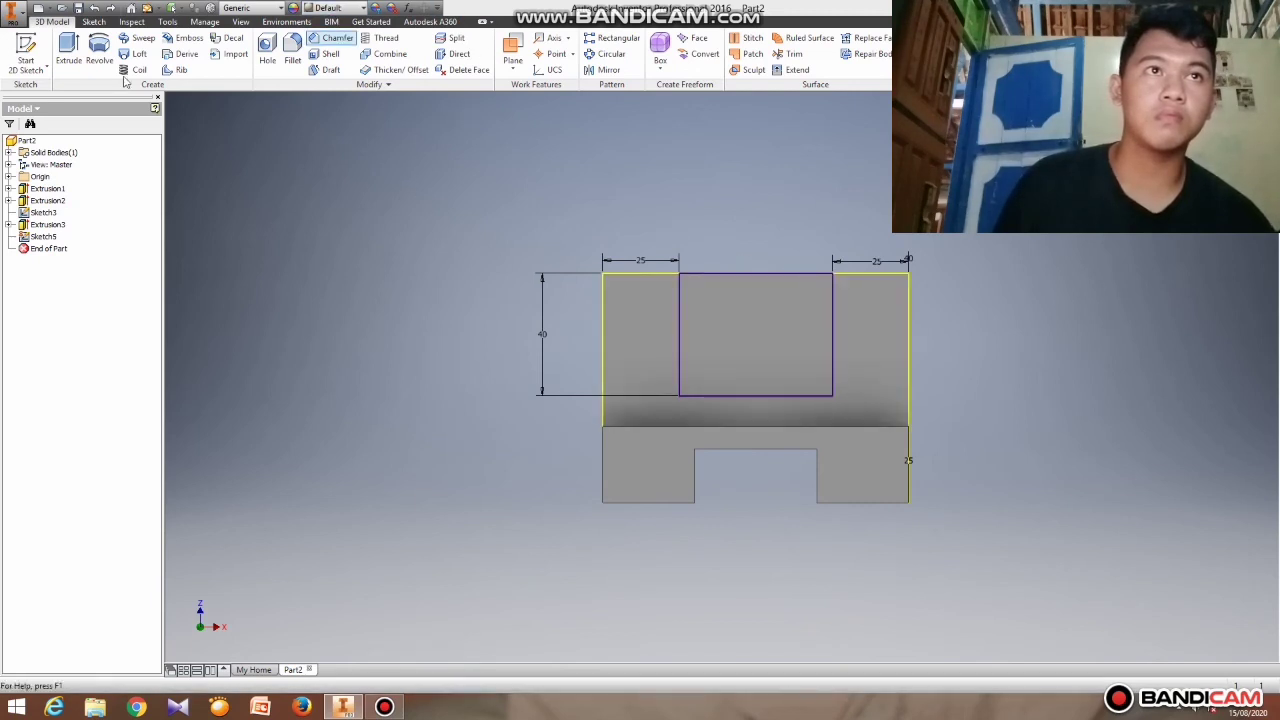
Create a sketch on the lower front face and draw a line about 7 mm up from the notch's upper-left corner and one about 40 mm along the top edge.
right_click(751, 429)
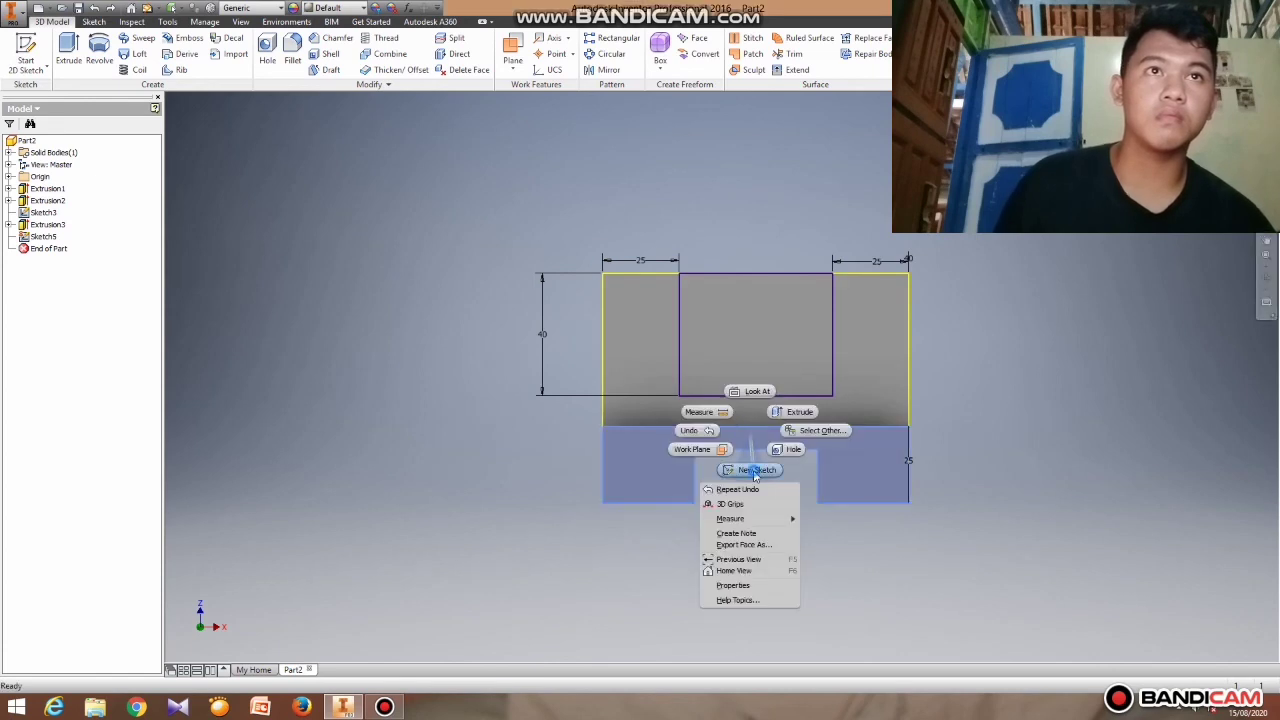
left_click(752, 469)
left_click(66, 50)
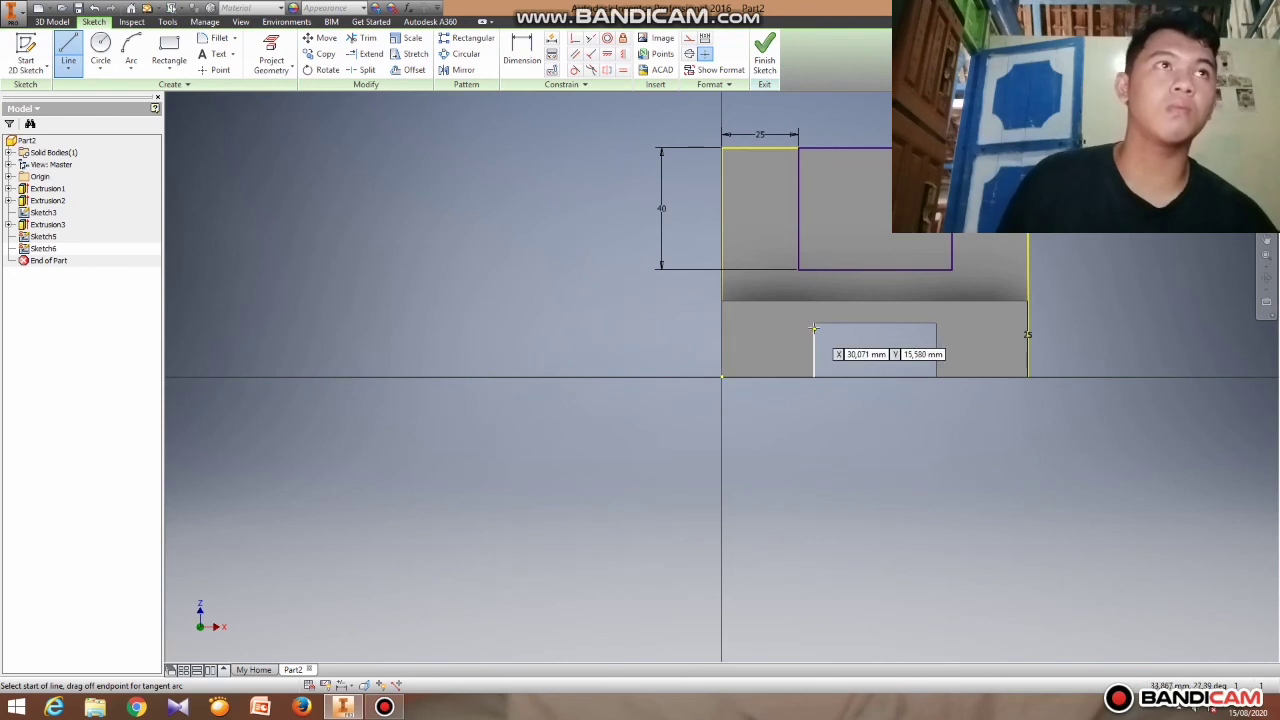
left_click(813, 377)
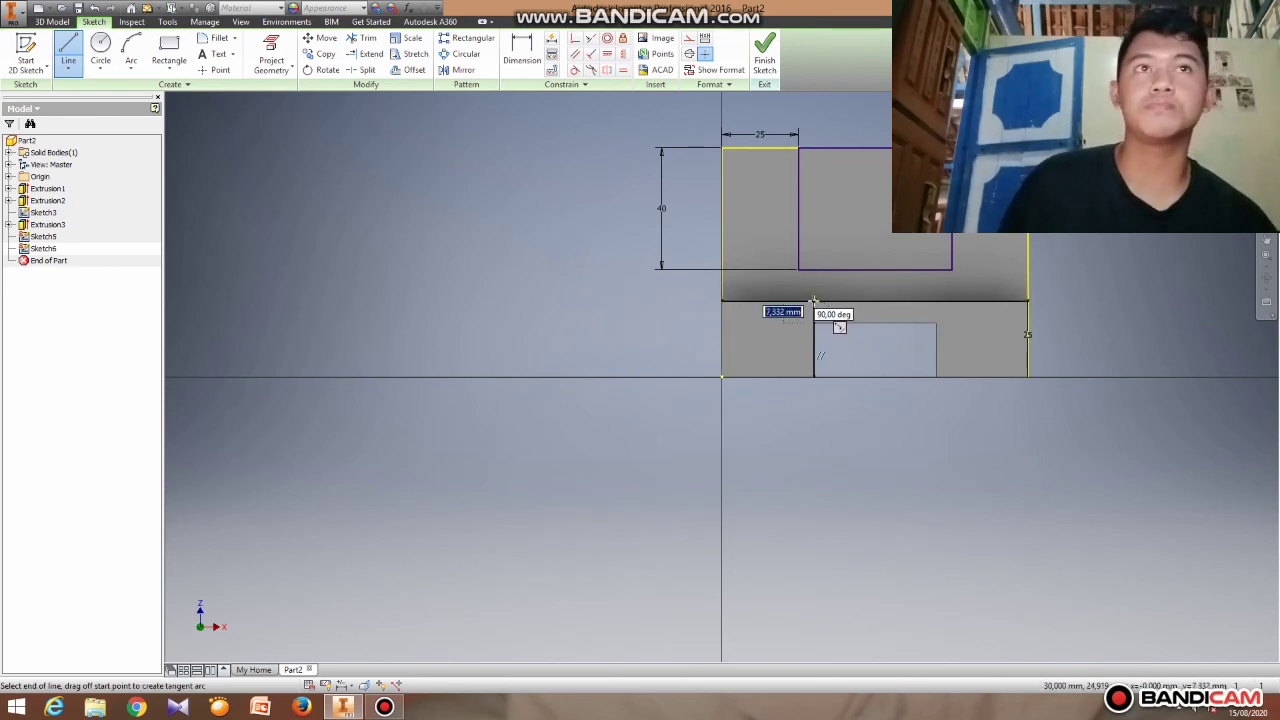
left_click(814, 300)
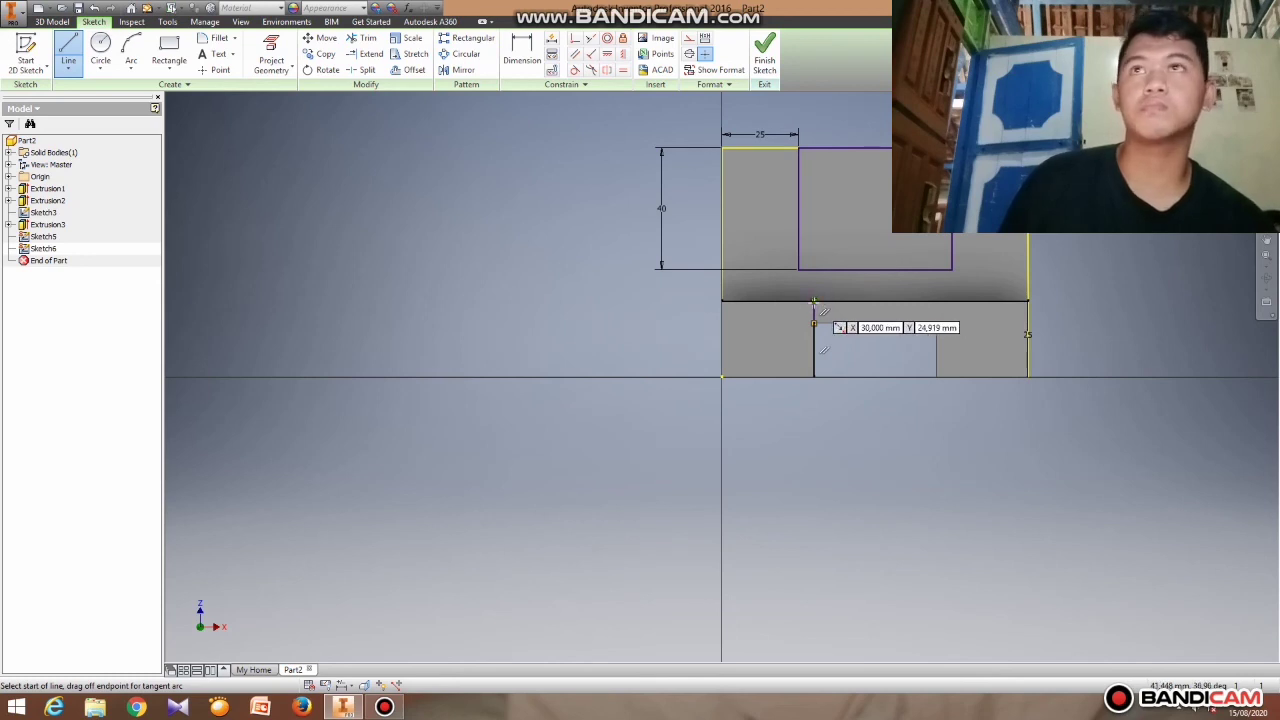
left_click(814, 300)
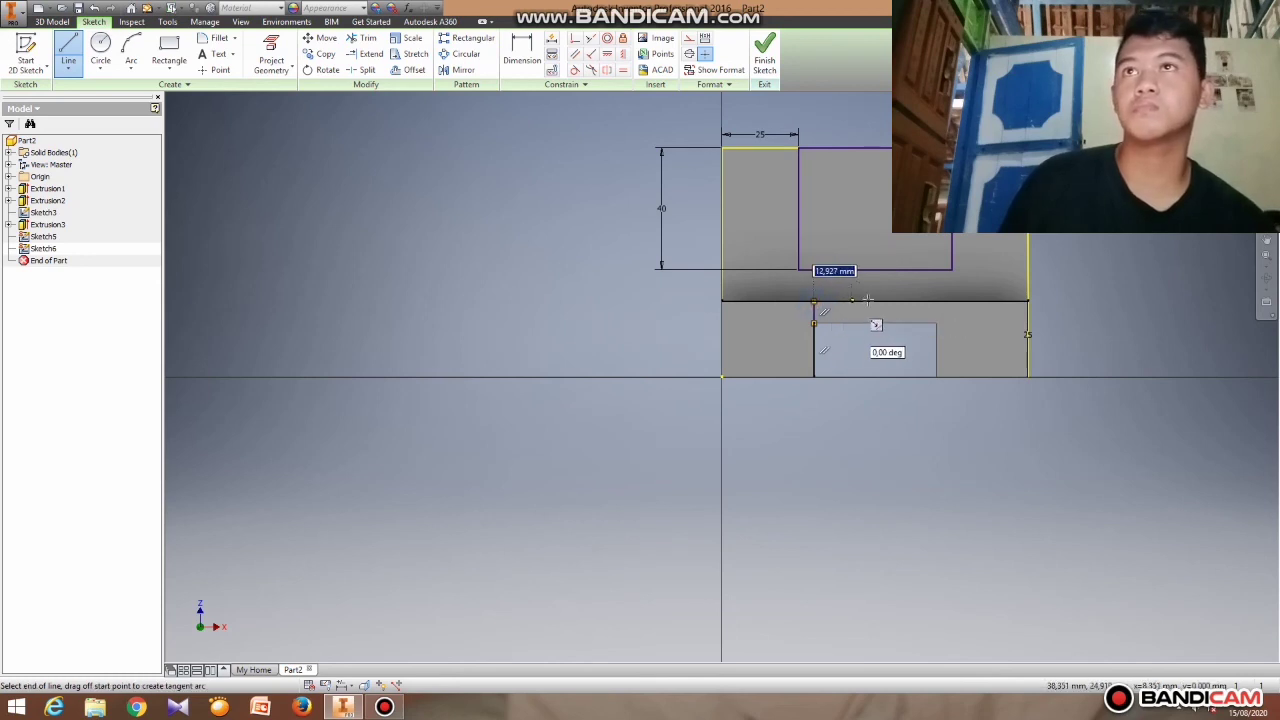
double_click(936, 301)
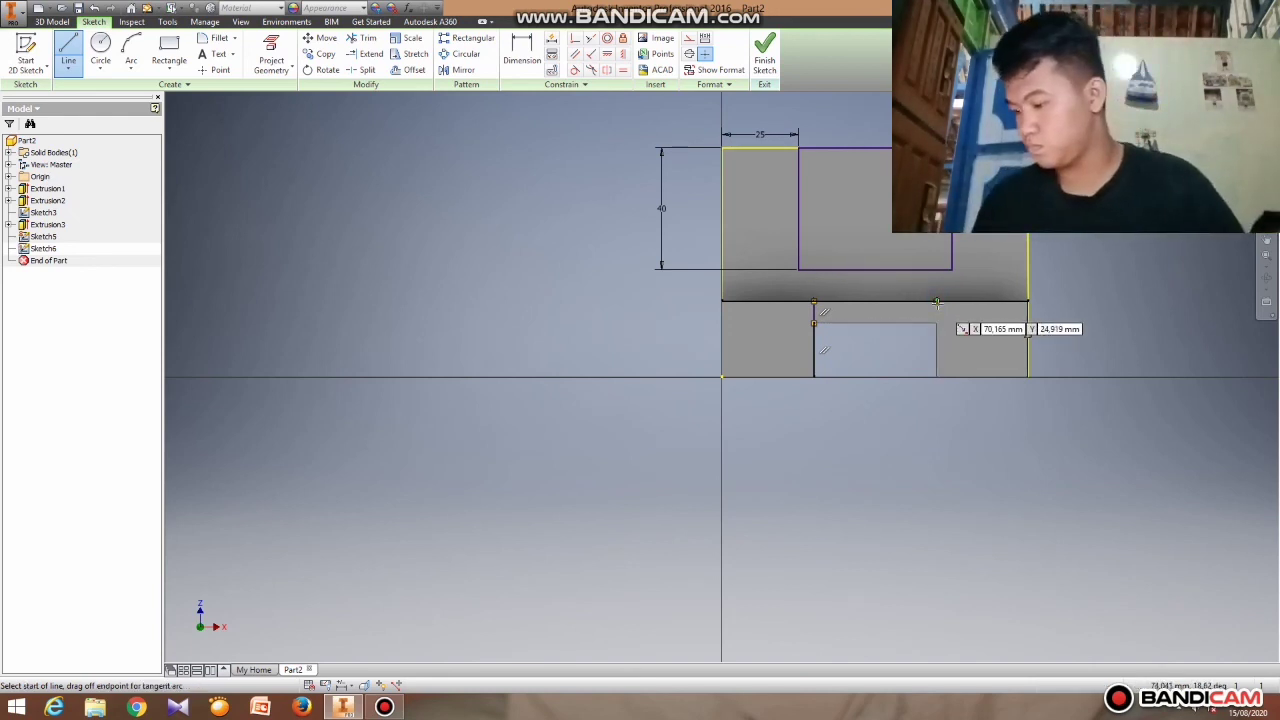
Close the rectangle with lines down to the notch's upper-right corner and back along the notch's top edge, and finish the sketch.
left_click(937, 302)
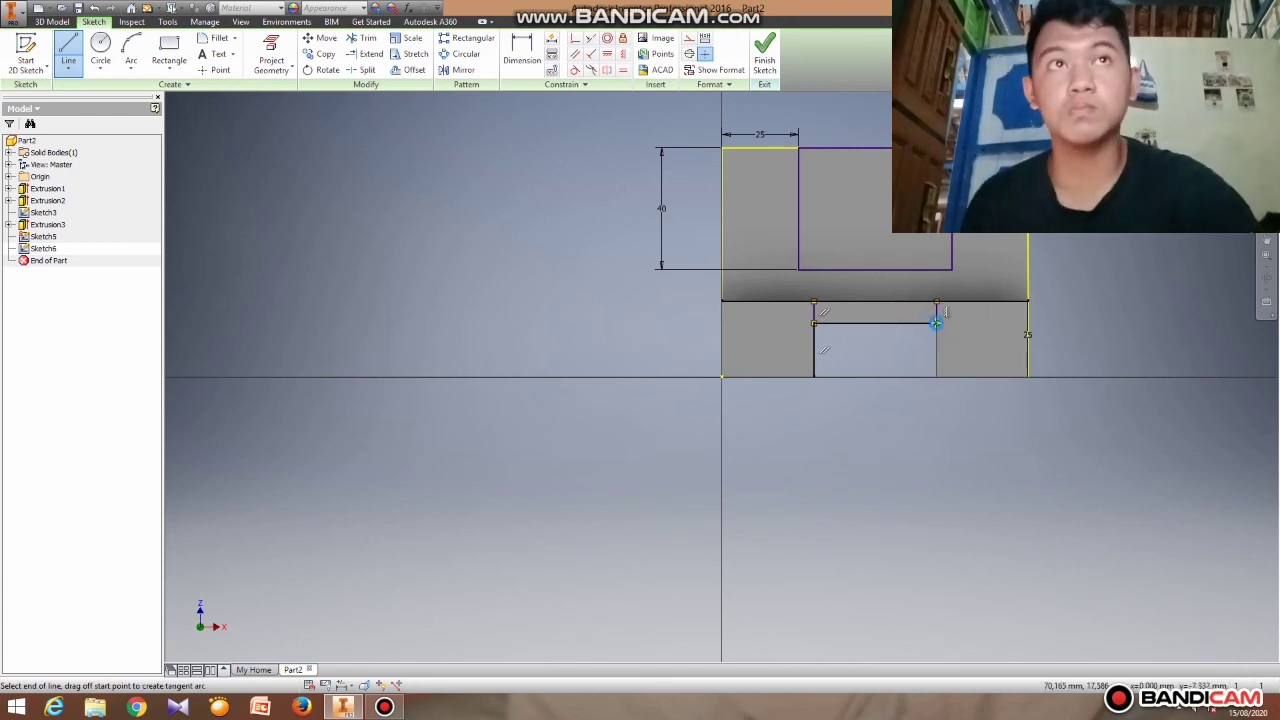
left_click(936, 323)
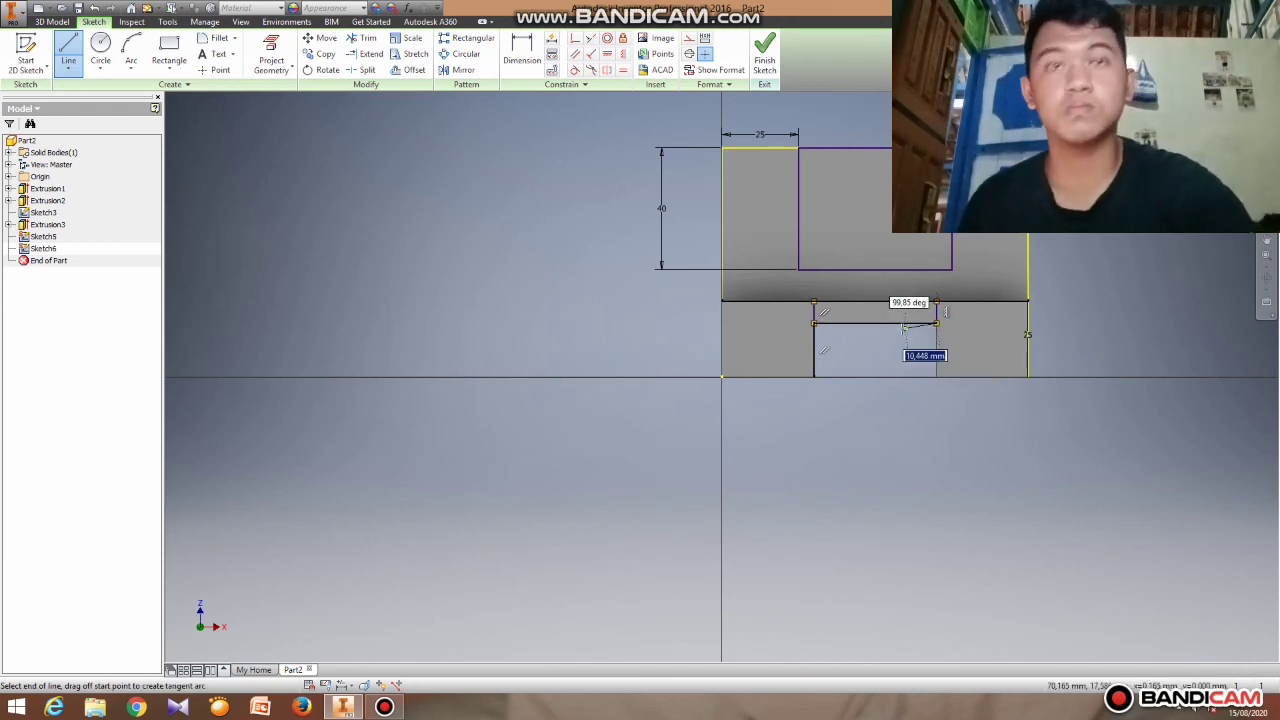
left_click(816, 323)
right_click(848, 313)
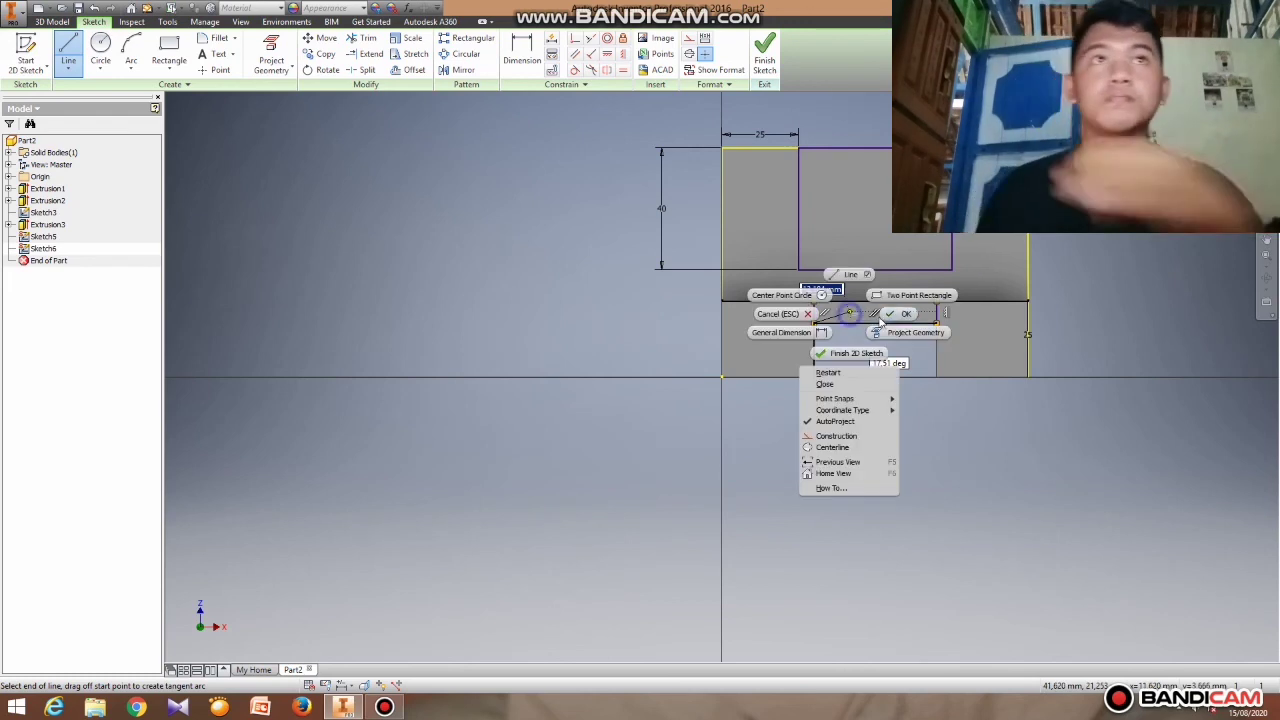
left_click(900, 313)
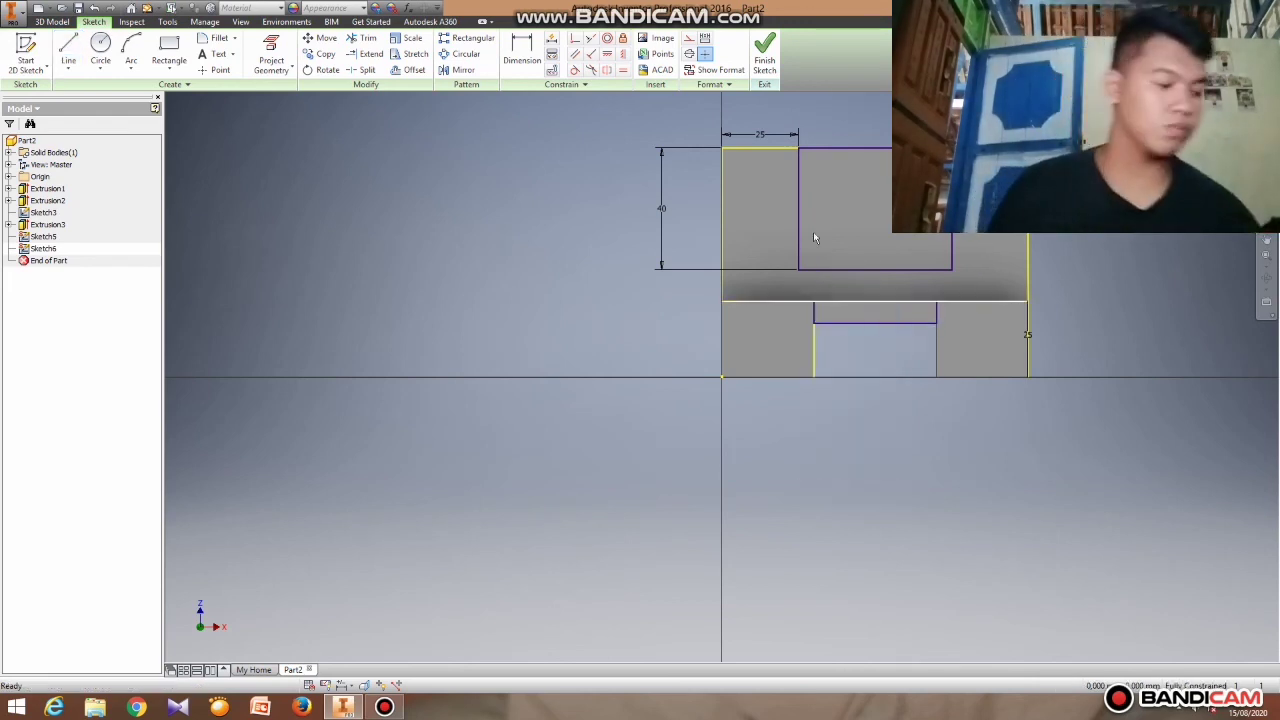
left_click(764, 55)
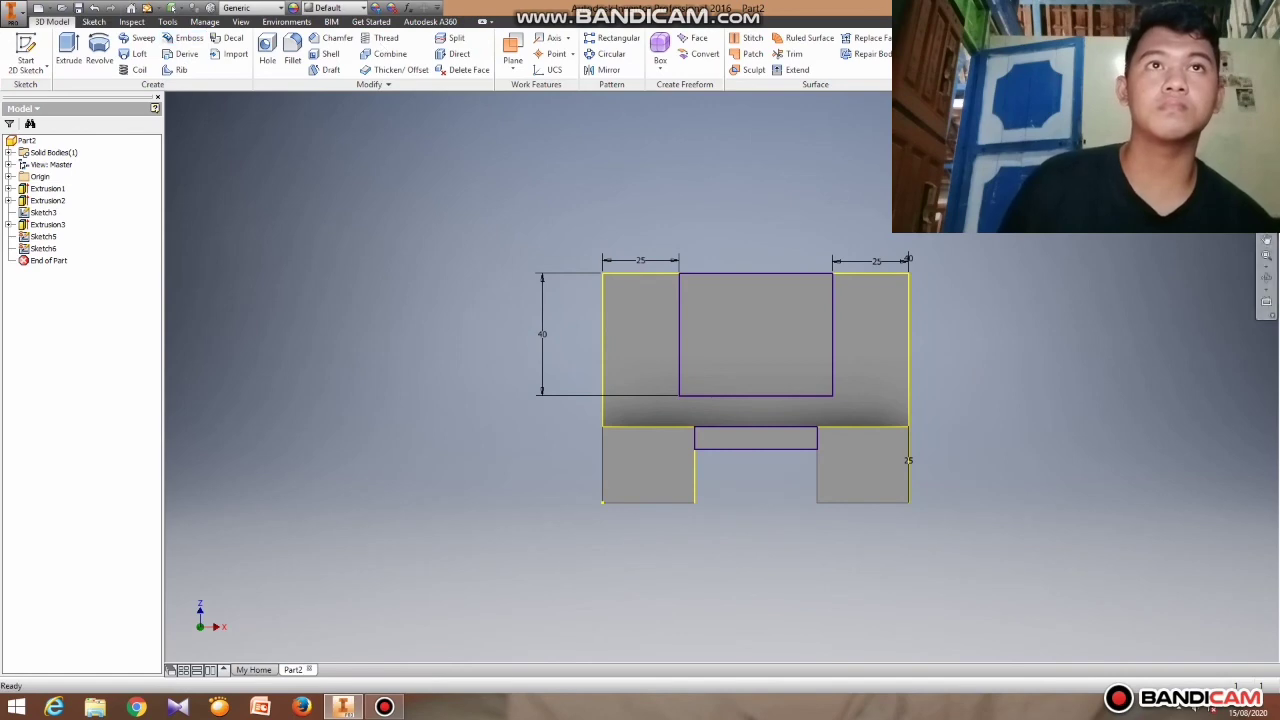
Extrude the rectangle on the recessed upper face 20 mm in Direction 2 as a cut into the block.
left_click(68, 48)
left_click(738, 310)
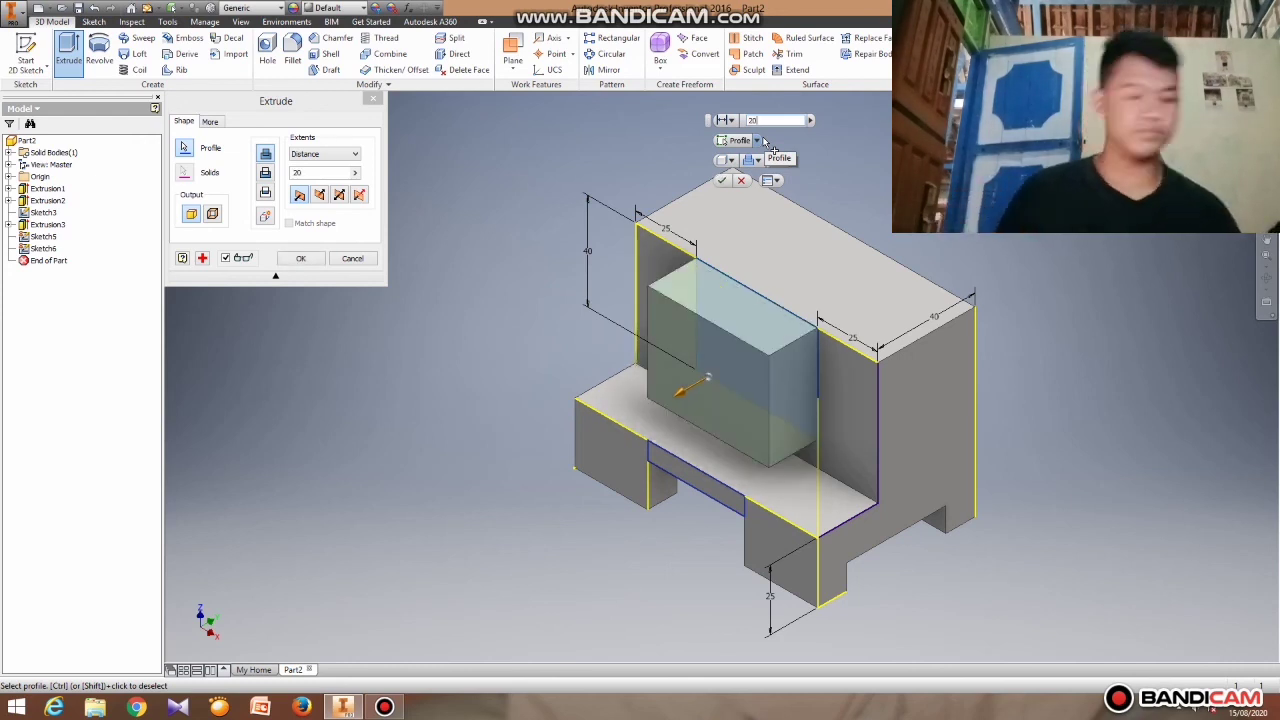
left_click(783, 161)
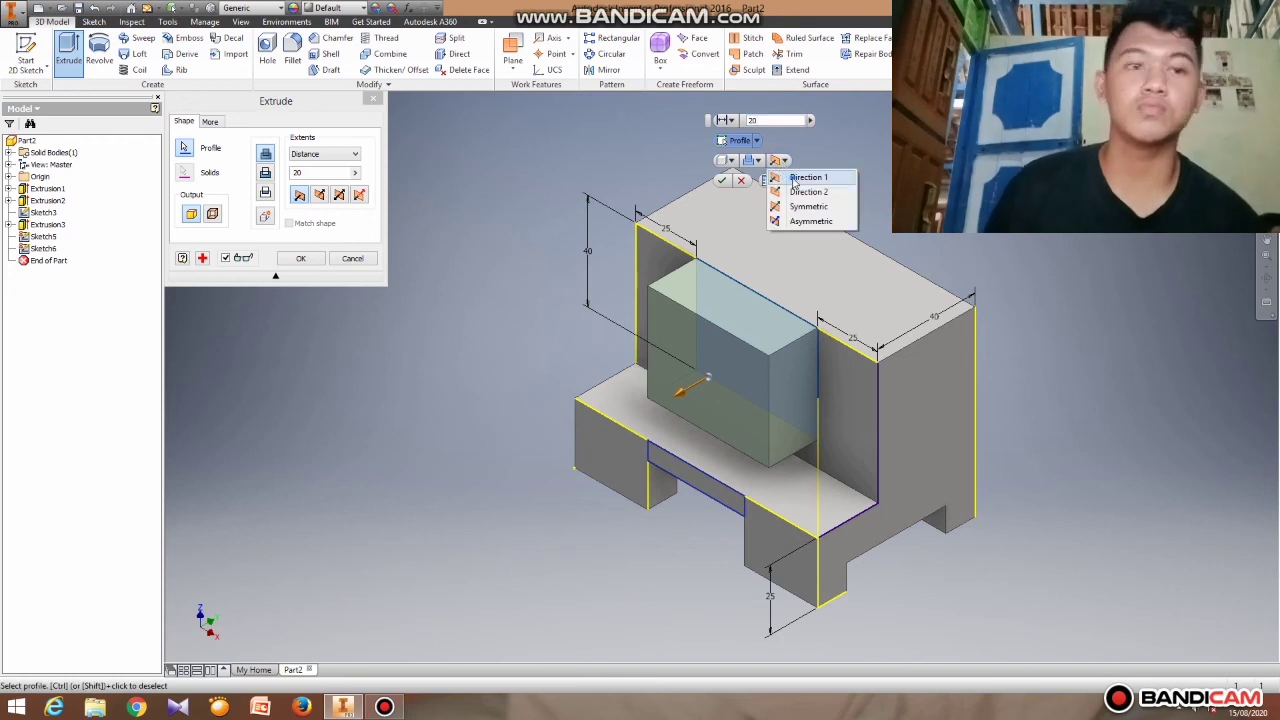
left_click(787, 177)
left_click(784, 160)
left_click(792, 180)
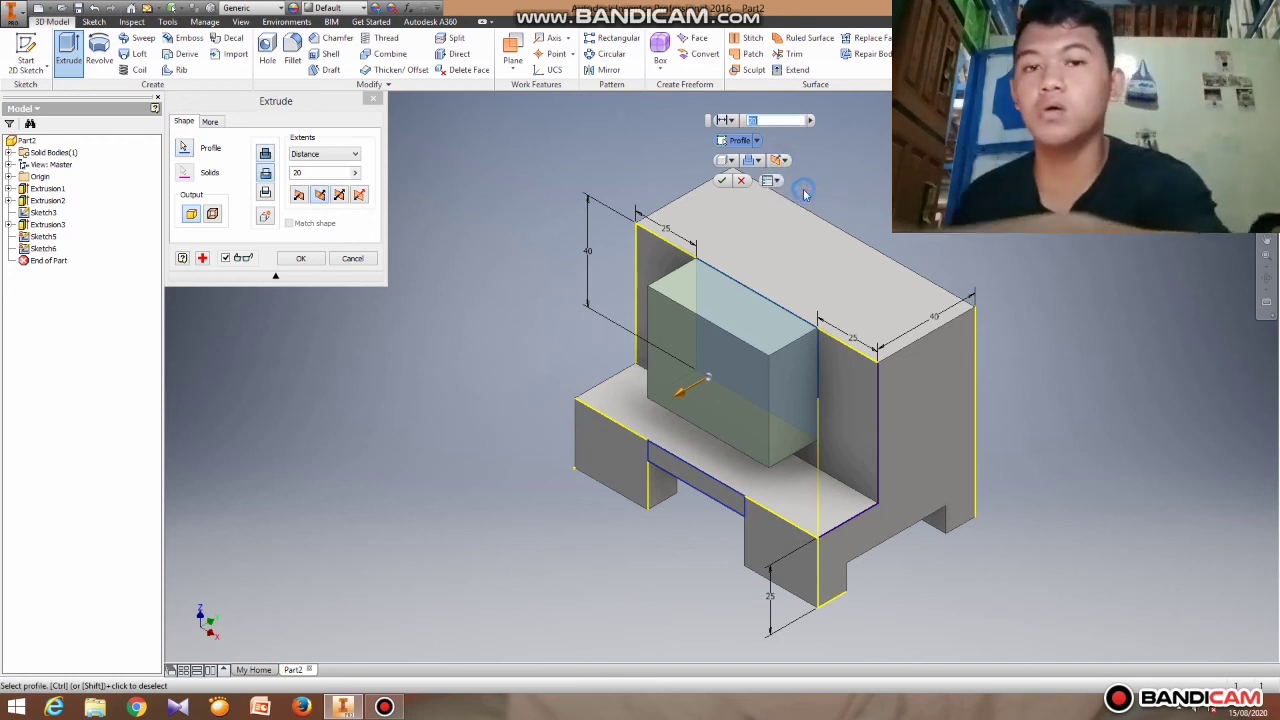
left_click(721, 180)
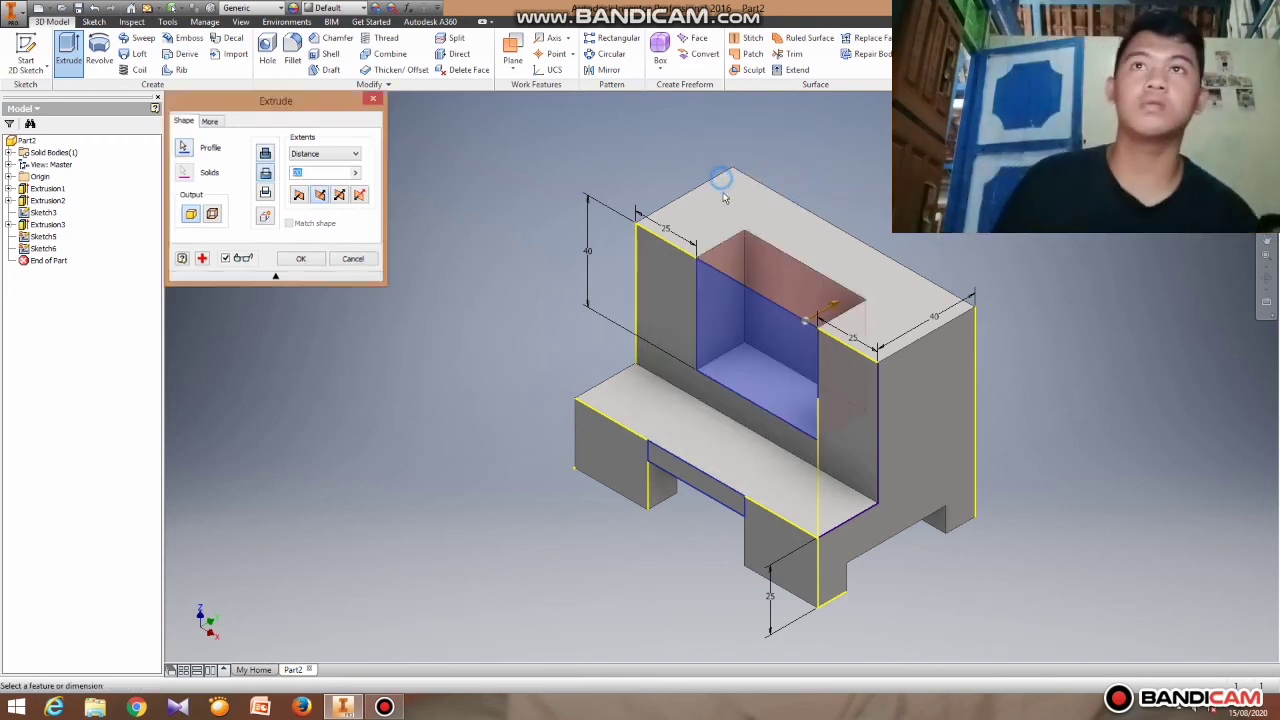
Extrude the small rectangle above the front notch 25 mm in Direction 2 as a cut into the block.
left_click(68, 50)
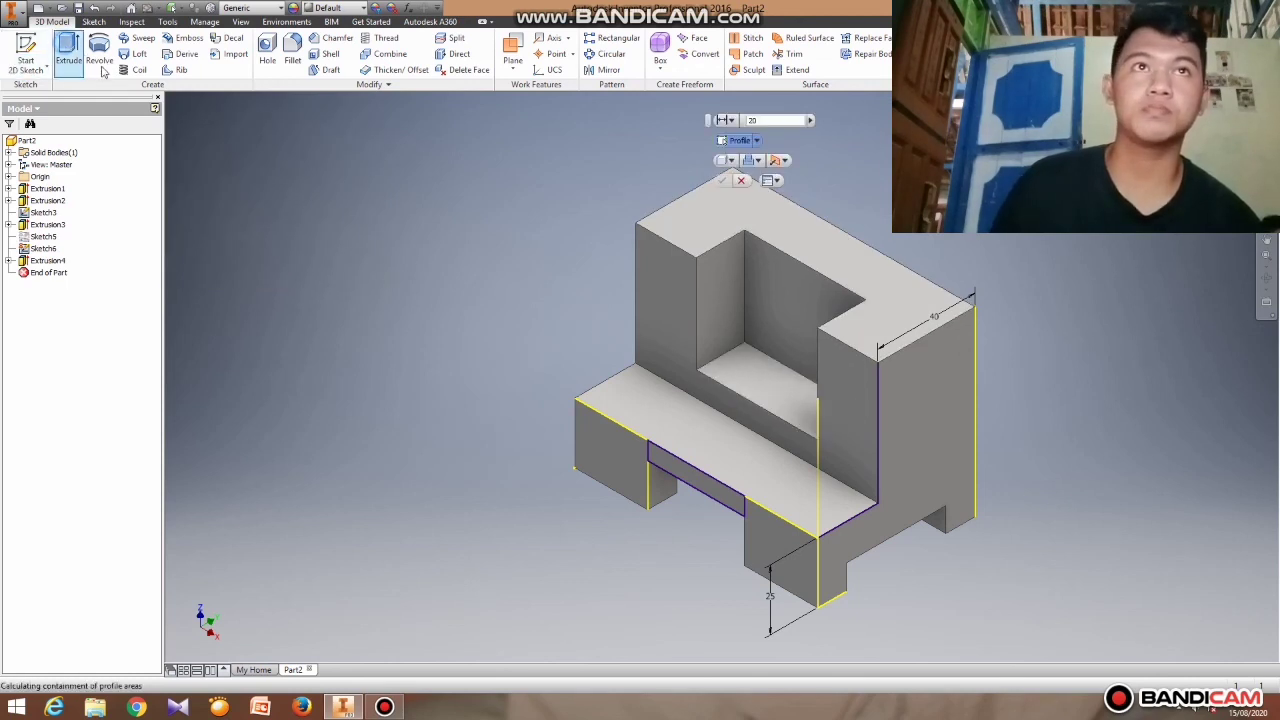
left_click(662, 457)
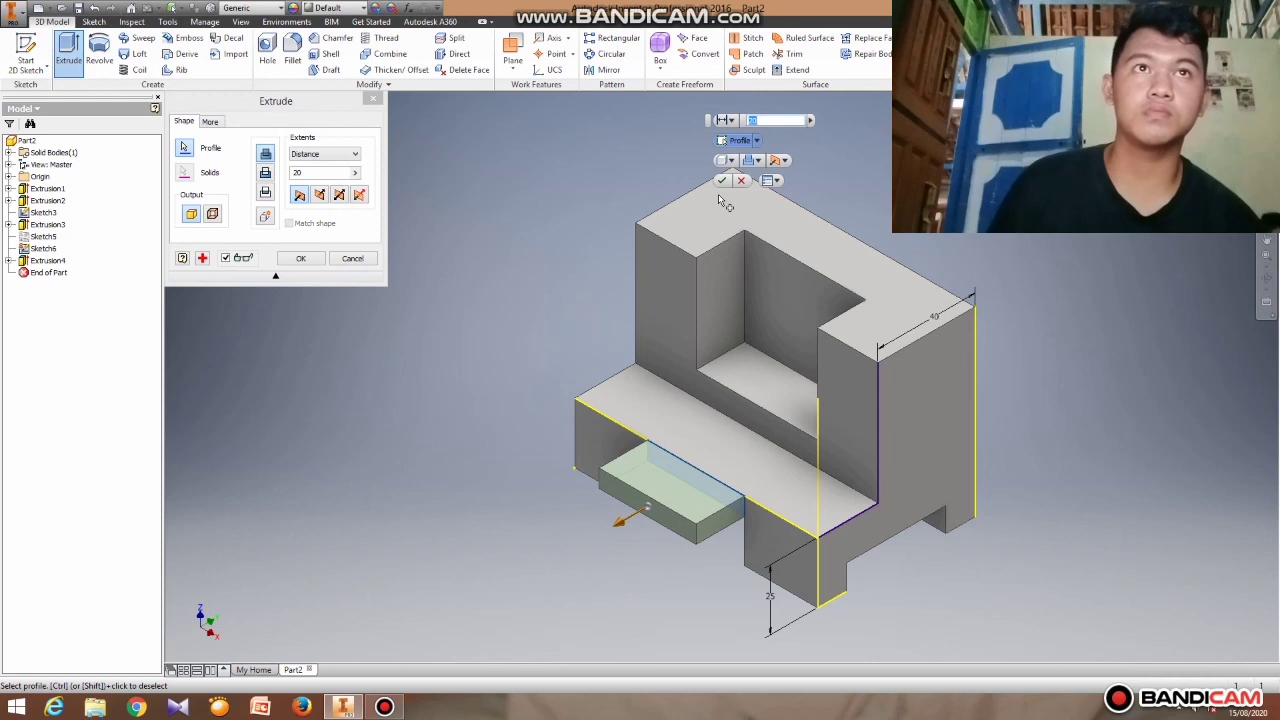
key("BackSpace")
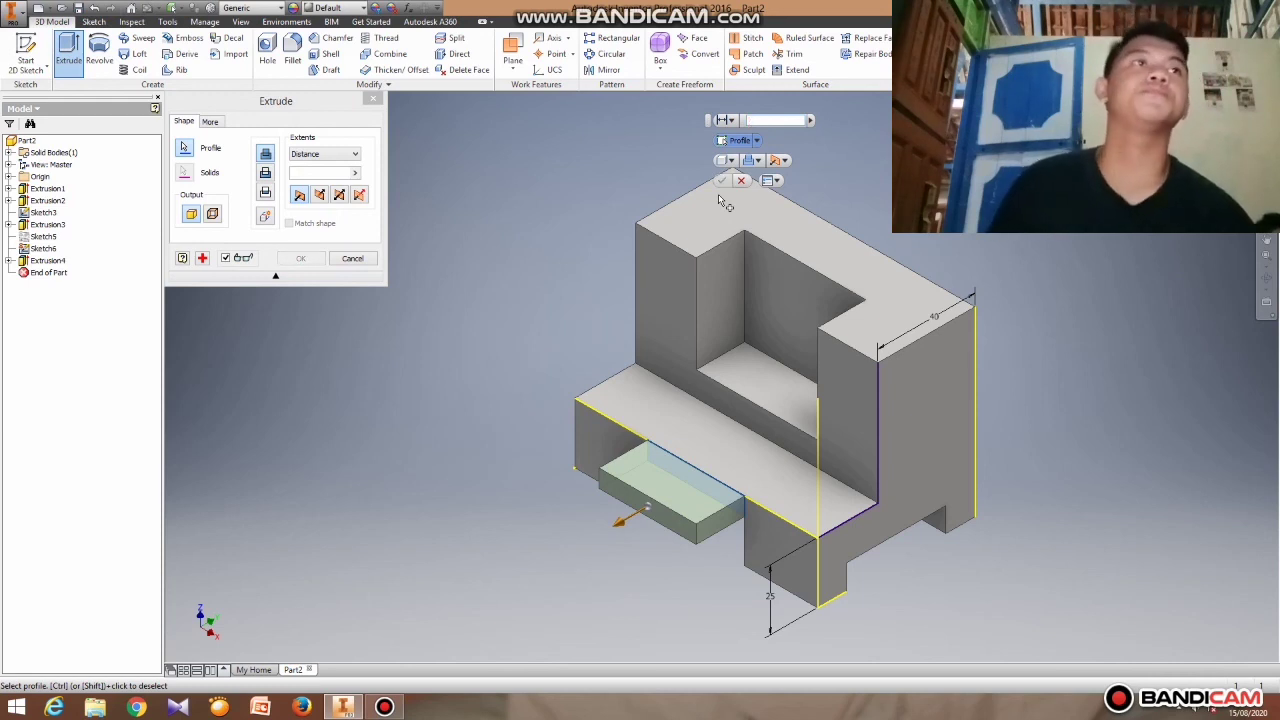
type("26")
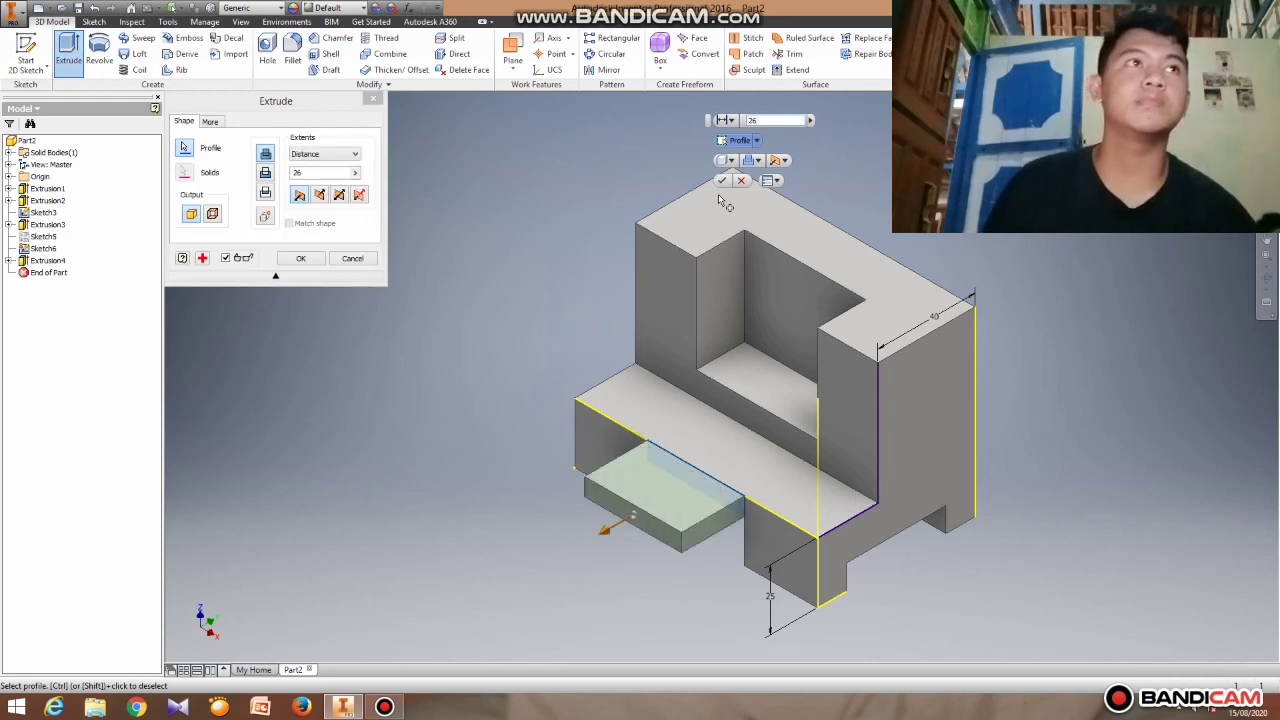
type("5")
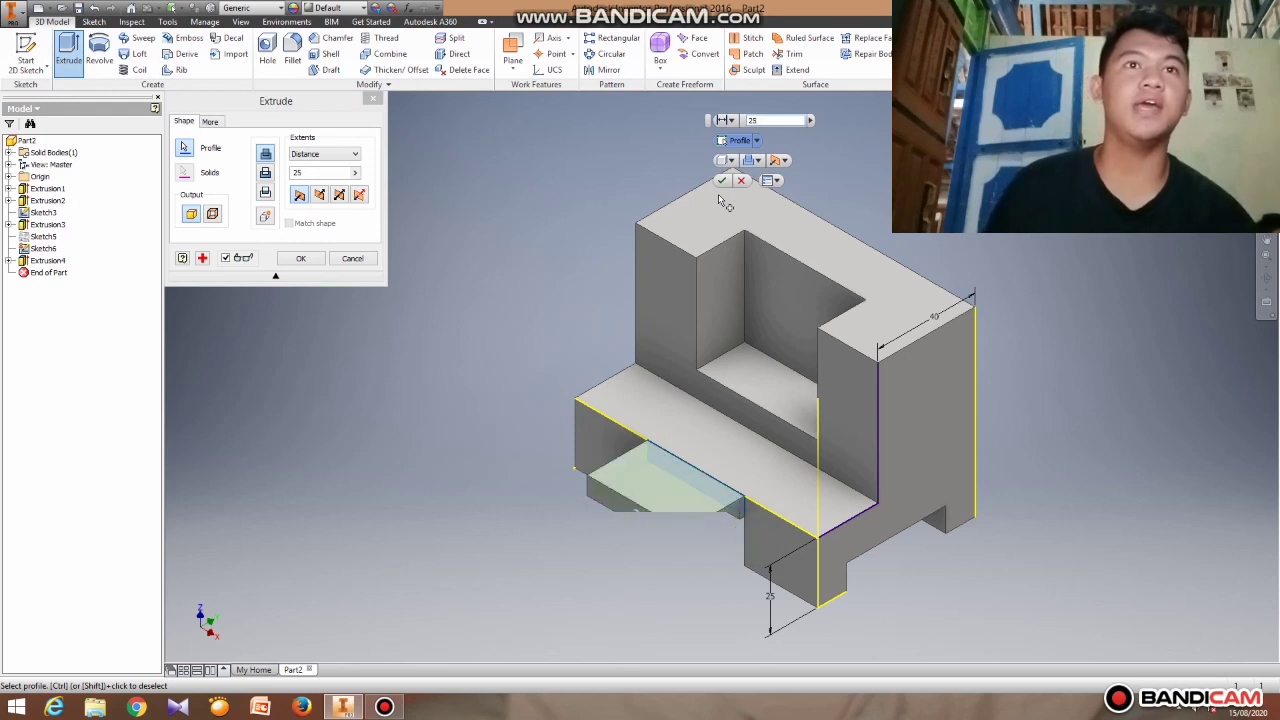
left_click(787, 163)
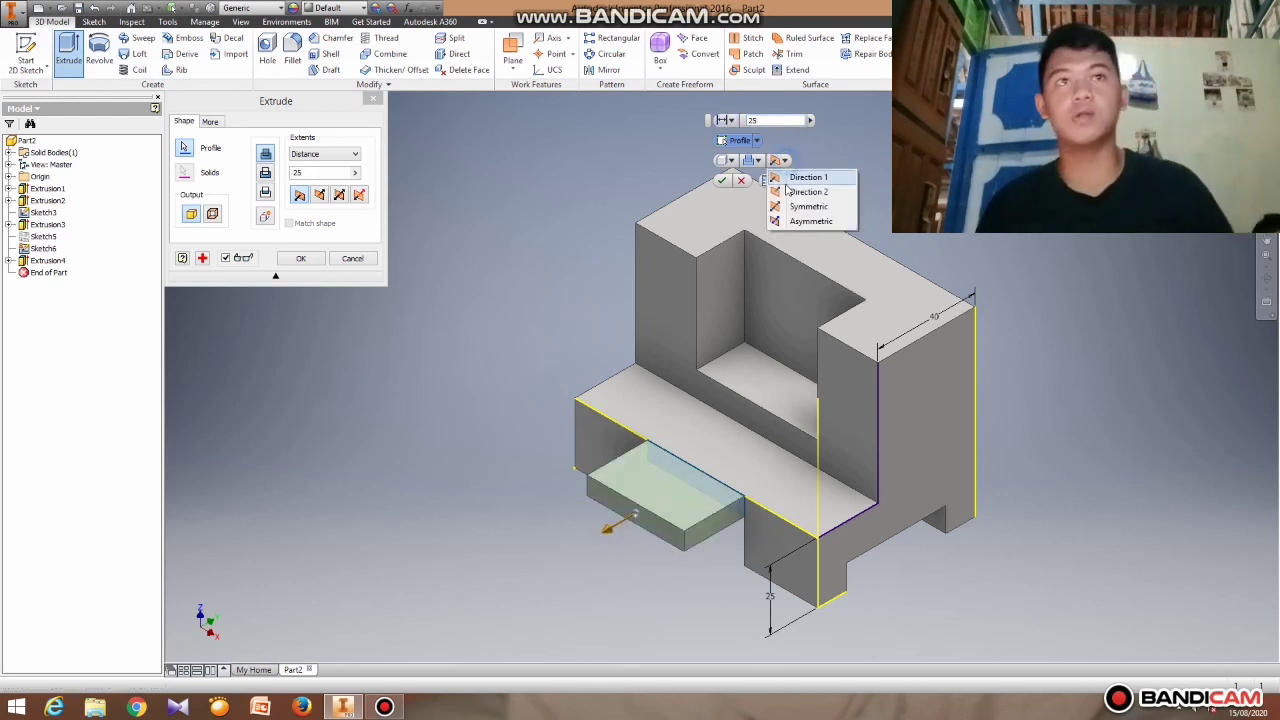
left_click(795, 191)
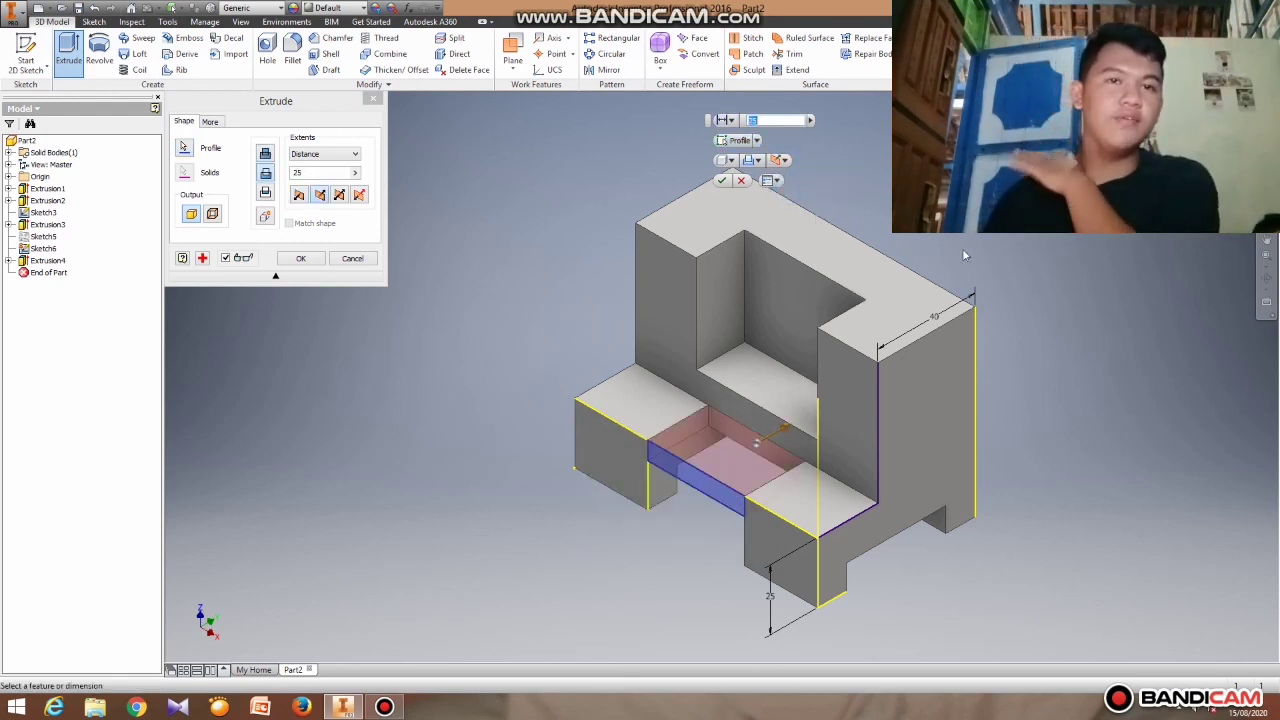
left_click(721, 180)
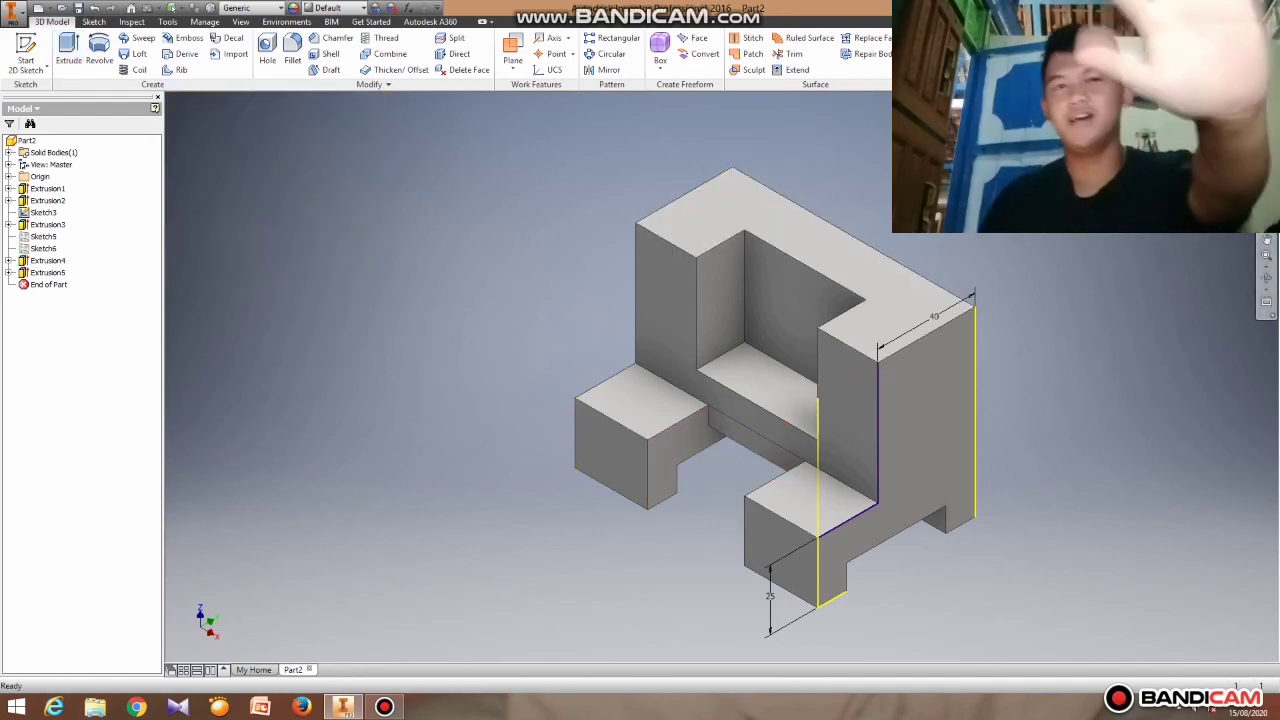
left_click(1216, 149)
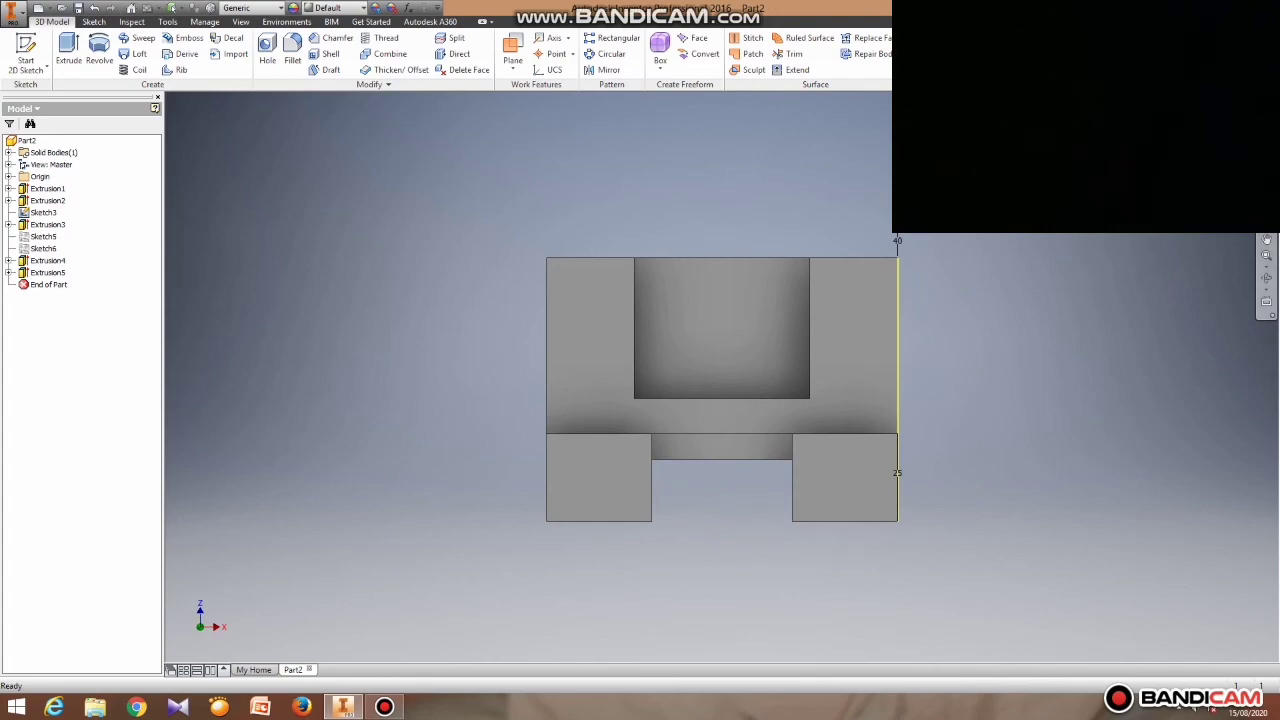